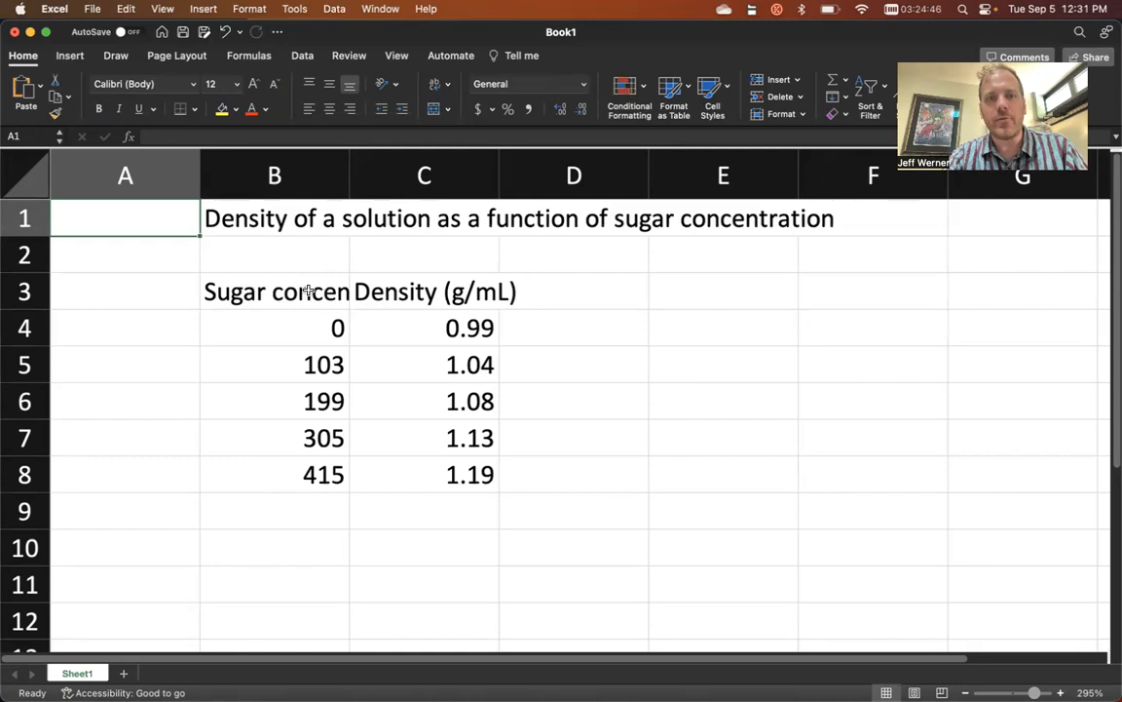
Step: Widen column B so the full "Sugar concentration (g/L)" header fits inside it
left_click_drag(347, 168, 499, 170)
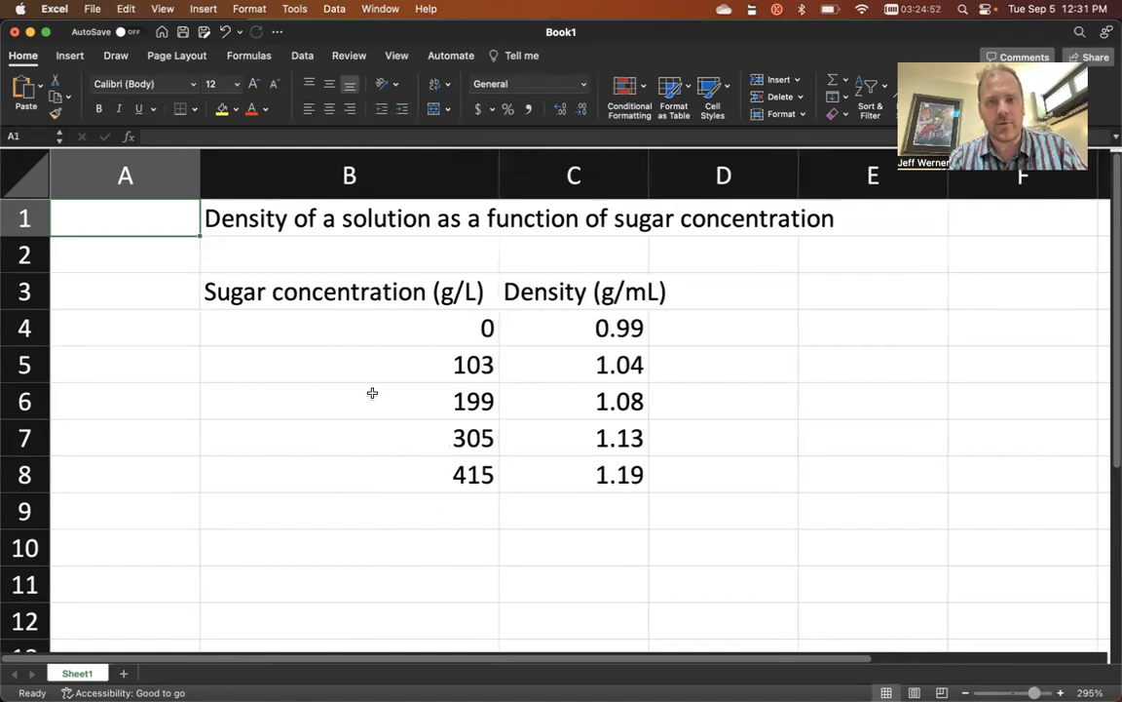
Step: Examine the sugar concentration and density headers in row 3 and the concentration entries below in column B
left_click(318, 278)
left_click(552, 312)
left_click(504, 296)
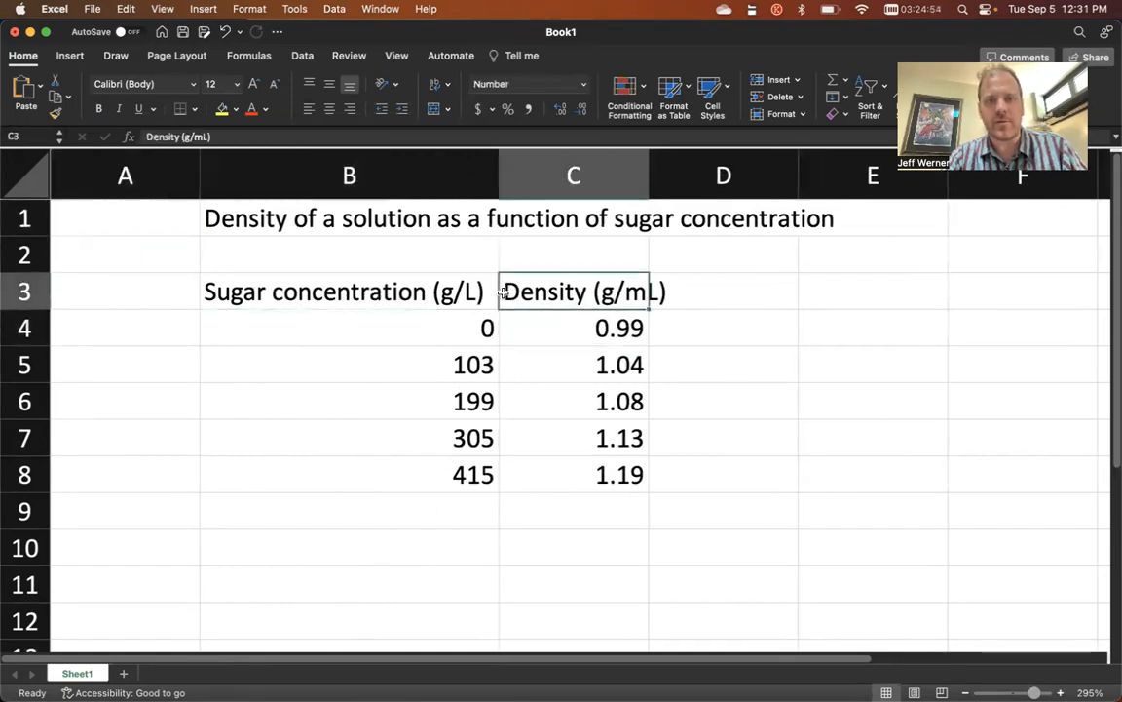
left_click(436, 296)
left_click(435, 329)
left_click(370, 290)
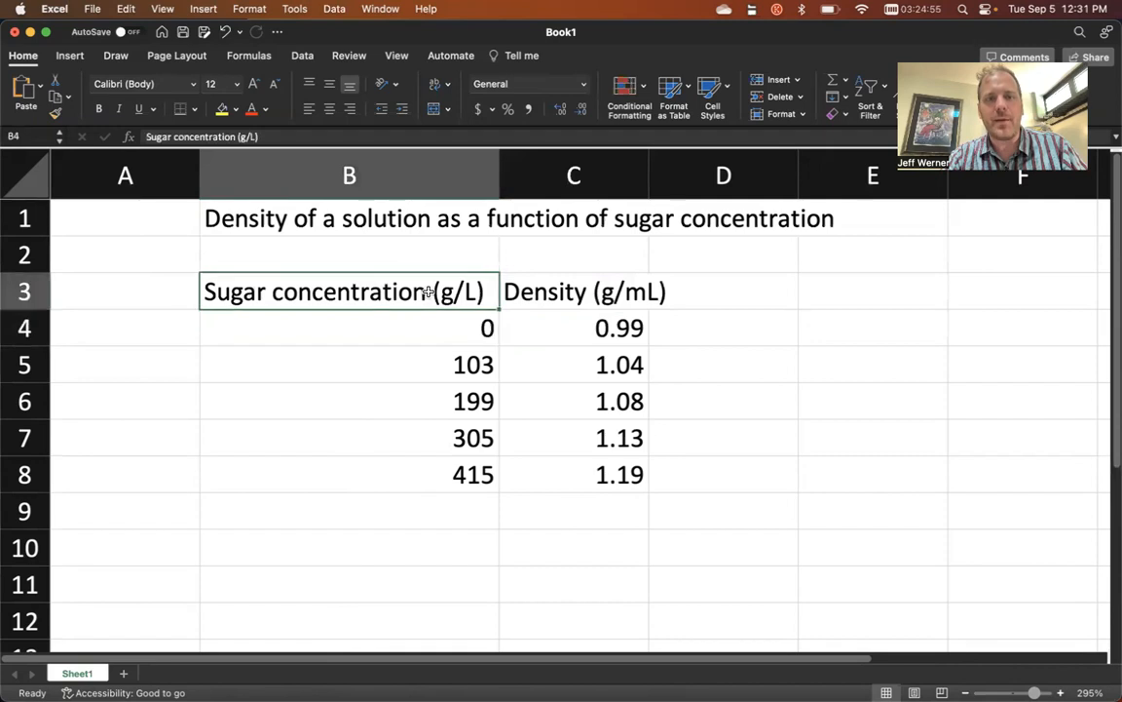
left_click(416, 331)
left_click(408, 368)
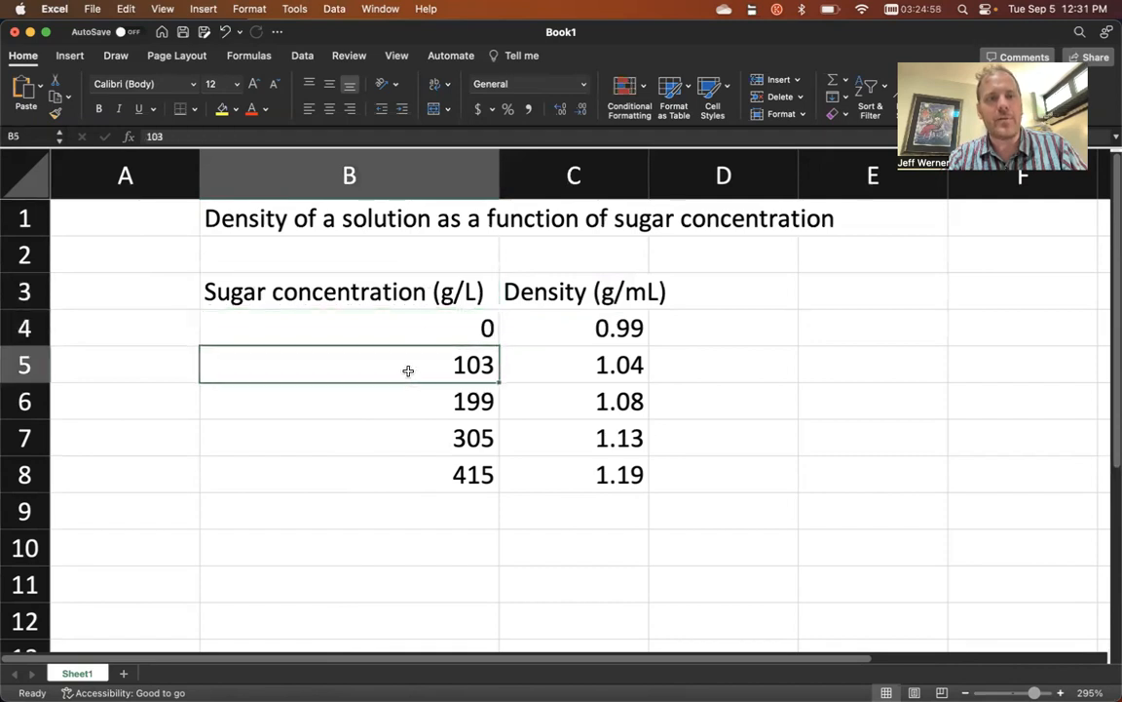
left_click(403, 429)
left_click(403, 467)
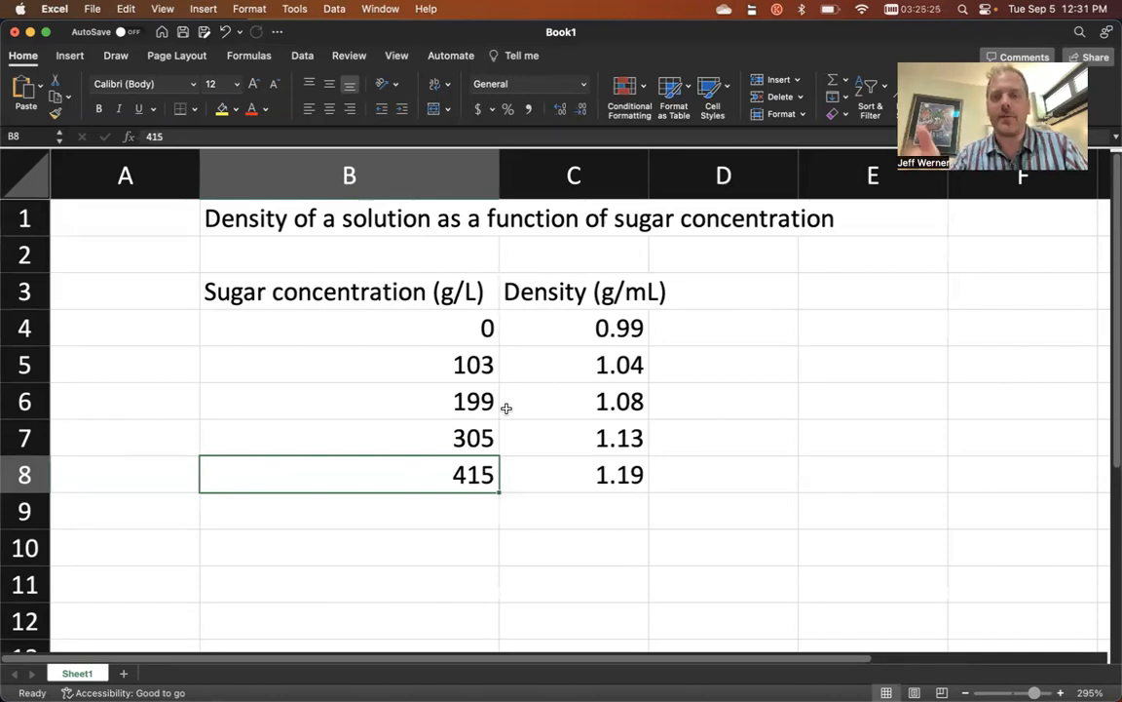
Step: Go through the individual sugar concentrations in B4:B8, checking how they increase from sample to sample
left_click(433, 353)
left_click(446, 331)
left_click(435, 374)
left_click(432, 403)
left_click(426, 466)
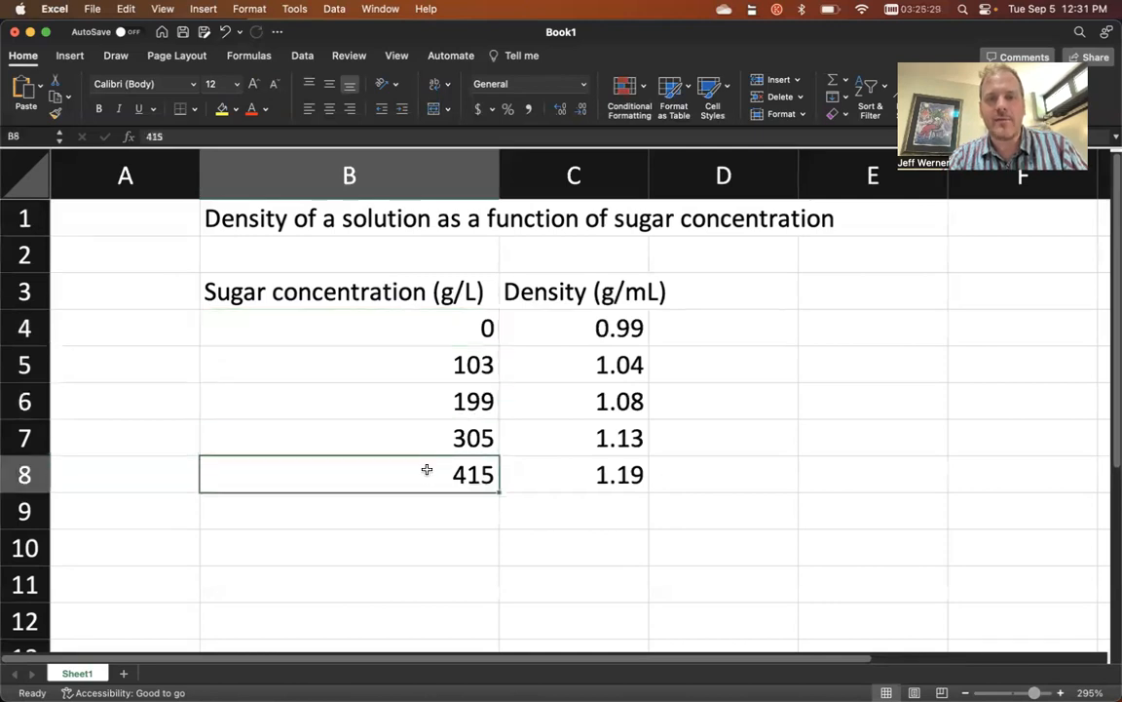
left_click(439, 448)
left_click(473, 327)
left_click(452, 360)
left_click(453, 328)
left_click(450, 361)
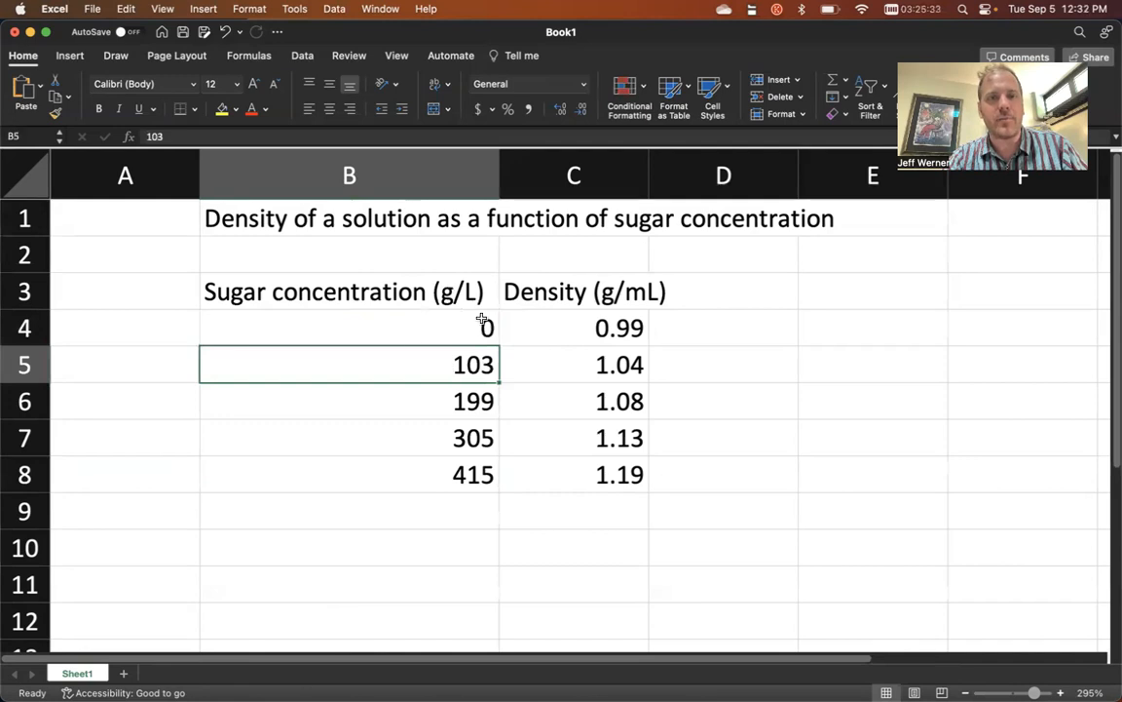
left_click(458, 399)
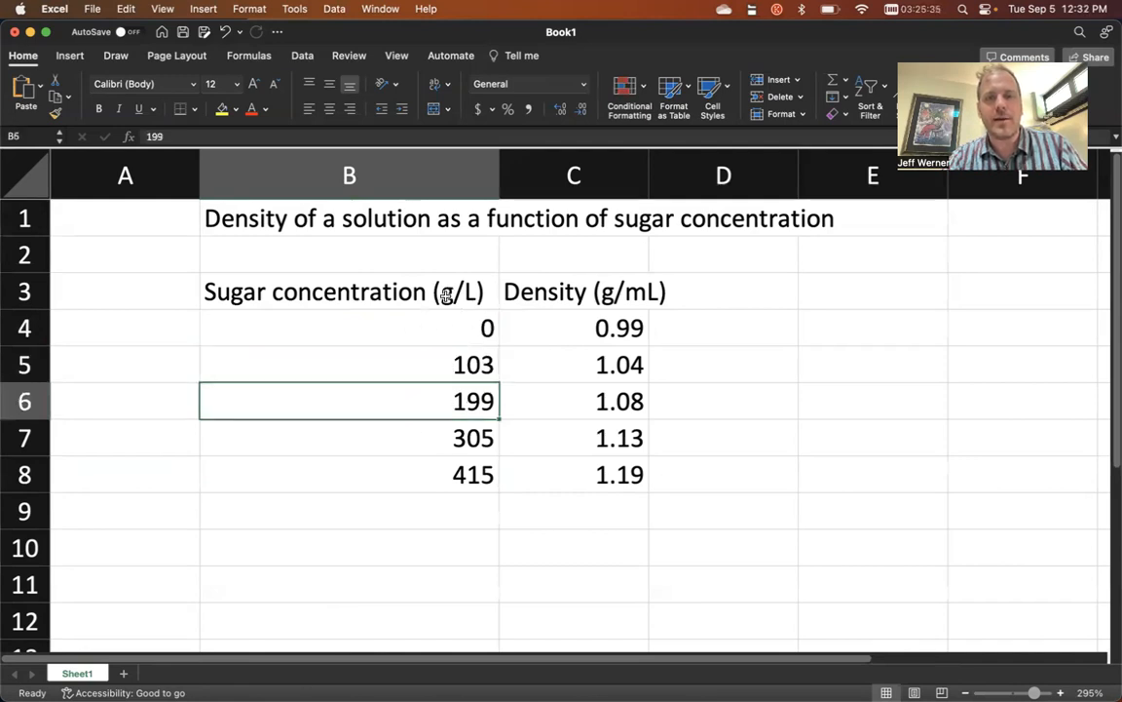
left_click(429, 444)
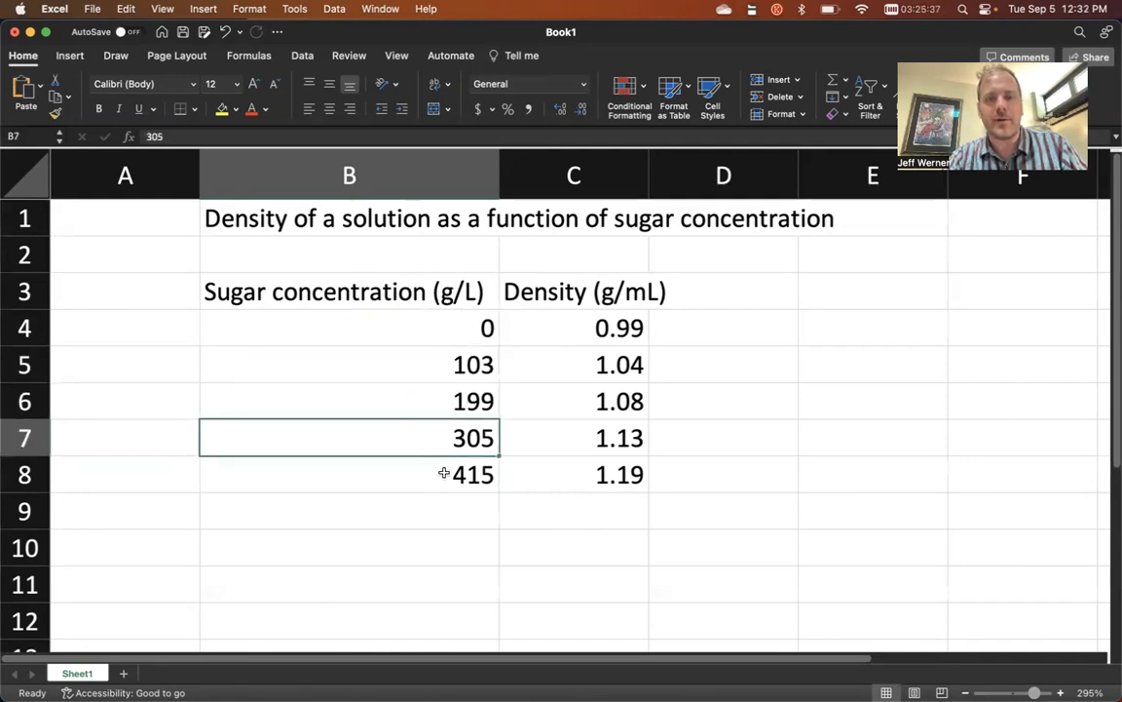
left_click(440, 470)
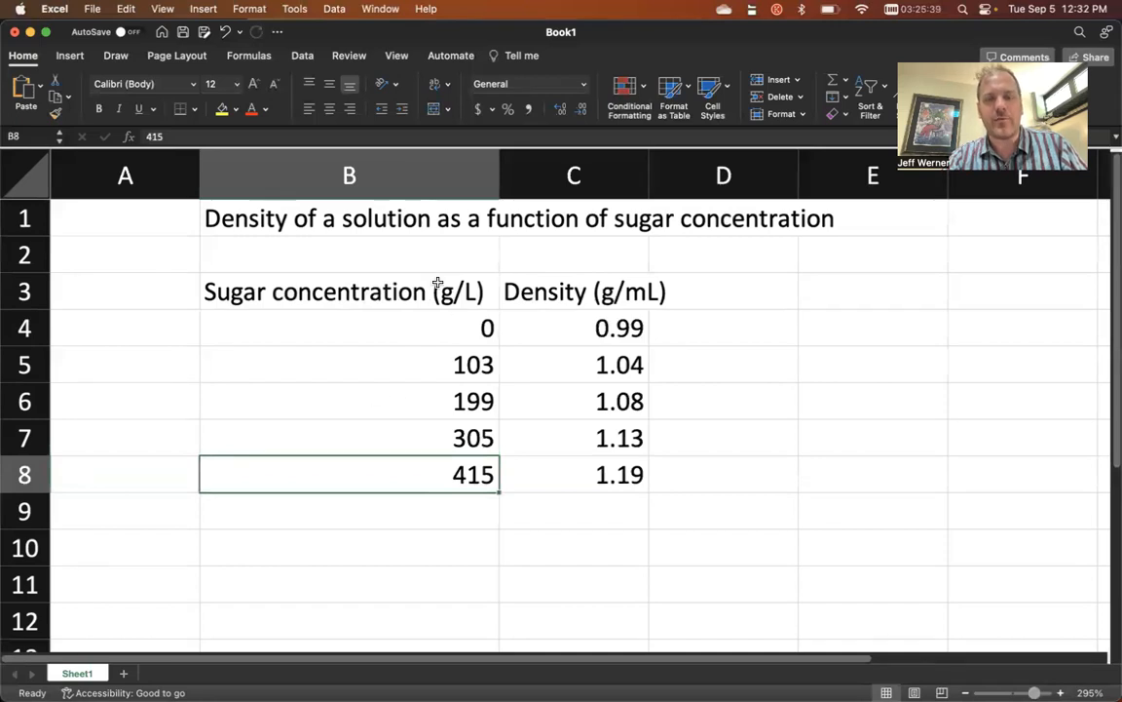
left_click(449, 432)
left_click(448, 405)
left_click(566, 394)
left_click(456, 361)
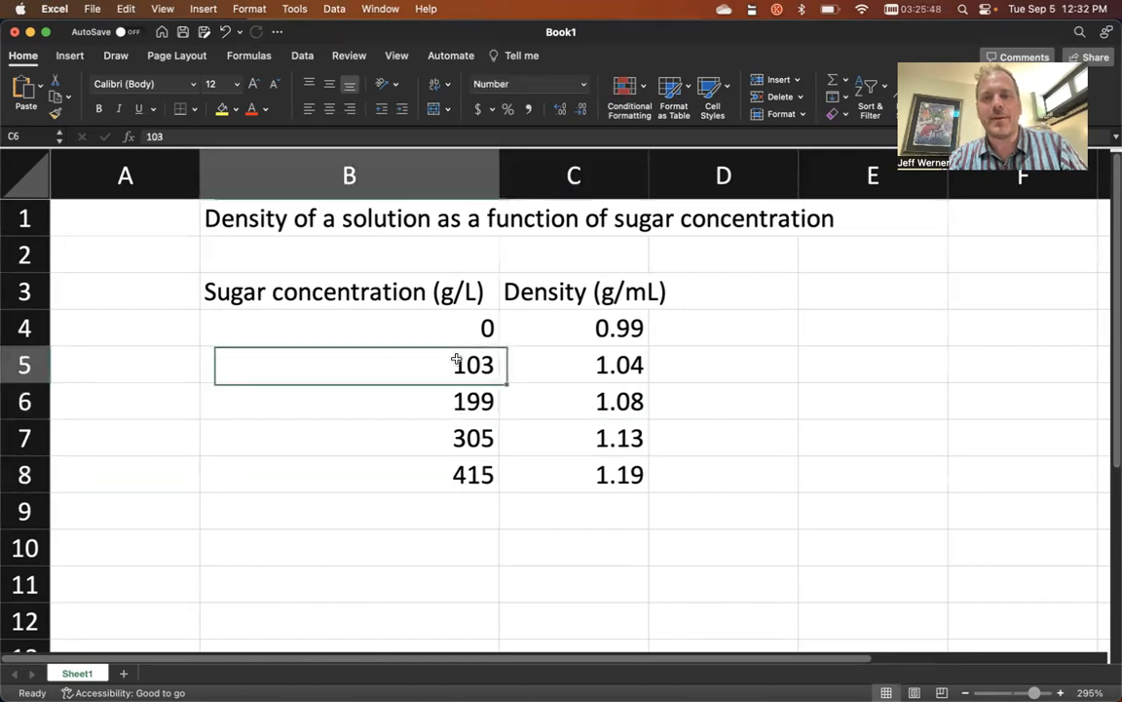
left_click(449, 336)
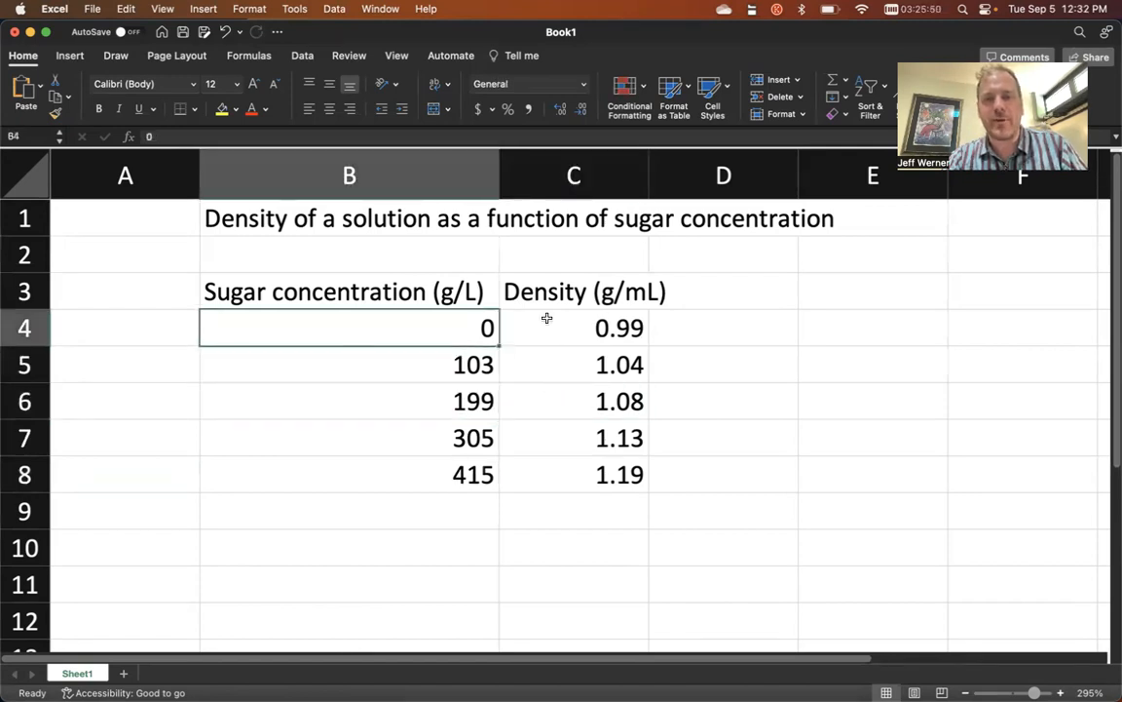
Step: Review the concentration range B4:B8 and the density range C4:C8, including the density header
left_click_drag(449, 341, 456, 475)
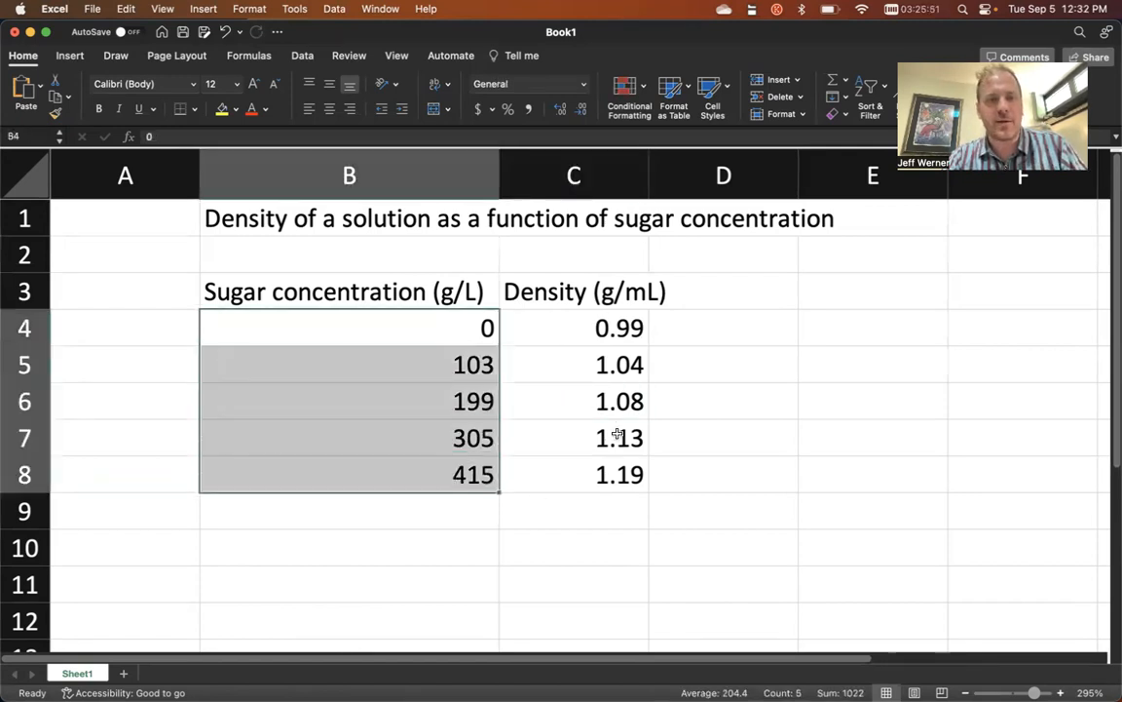
left_click(604, 332)
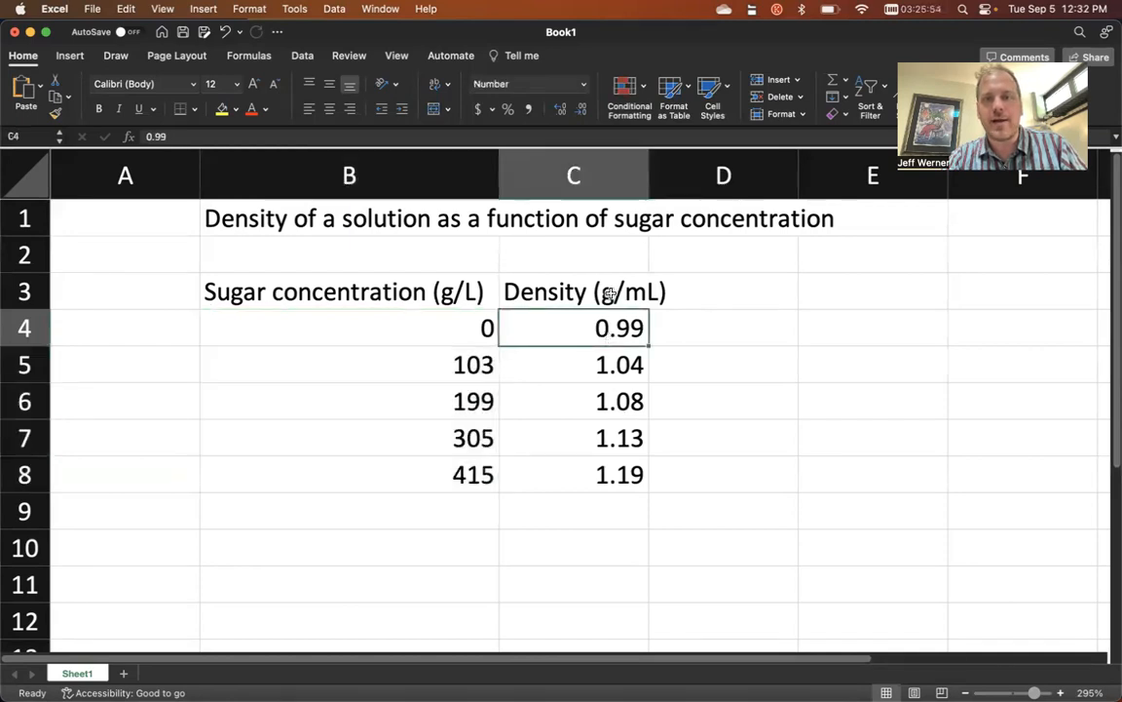
left_click_drag(609, 328, 640, 485)
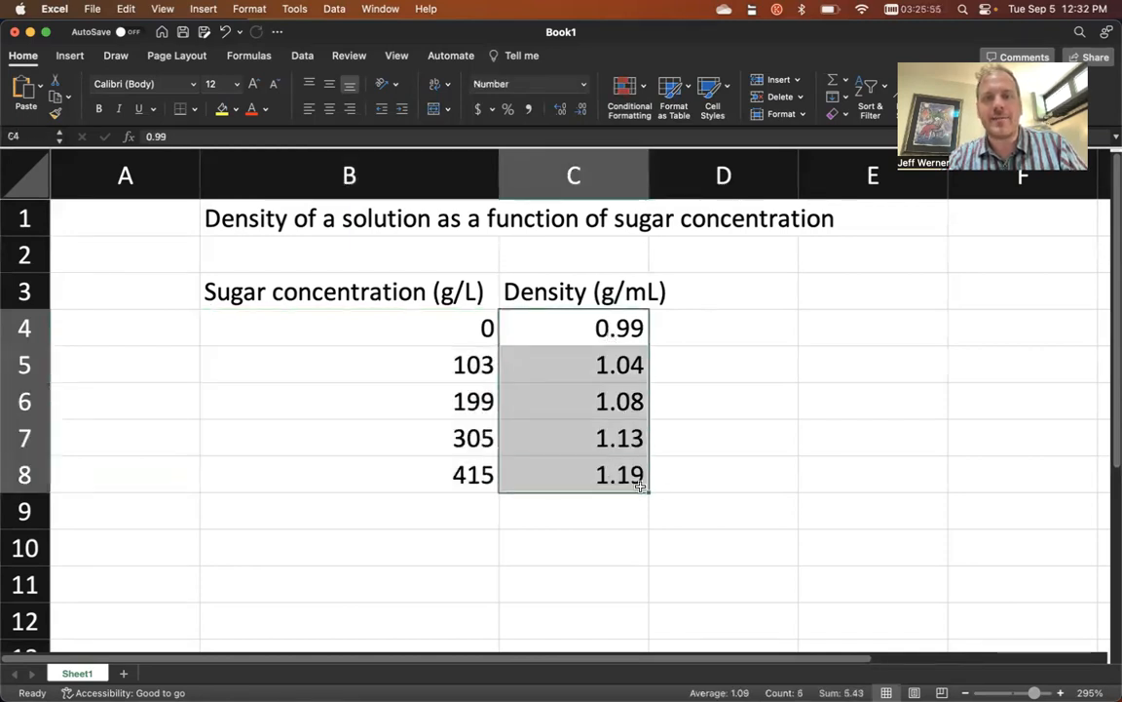
left_click(639, 483)
left_click(622, 508)
left_click(624, 474)
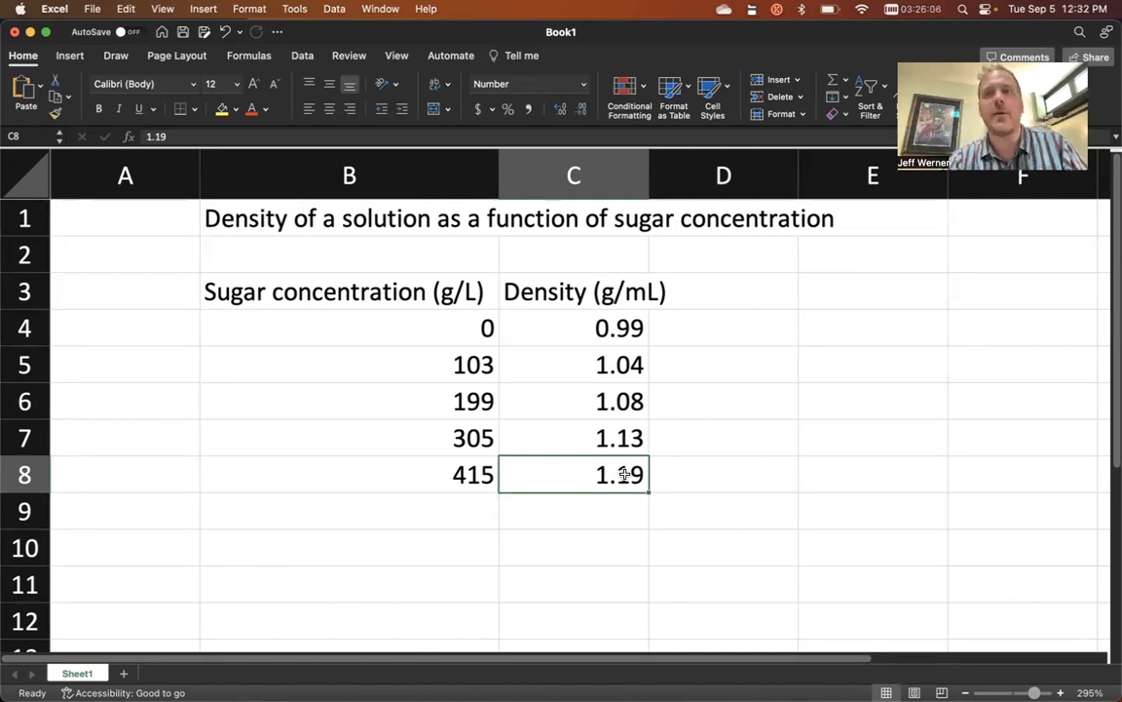
left_click(592, 330)
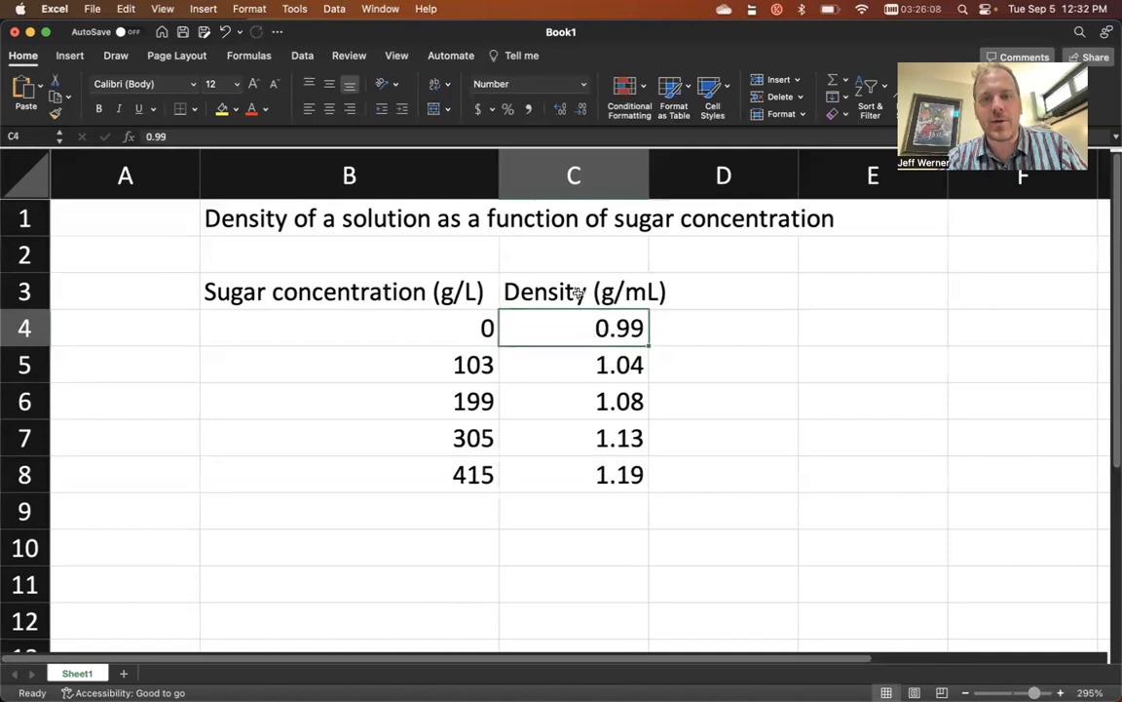
left_click(584, 290)
left_click(392, 256)
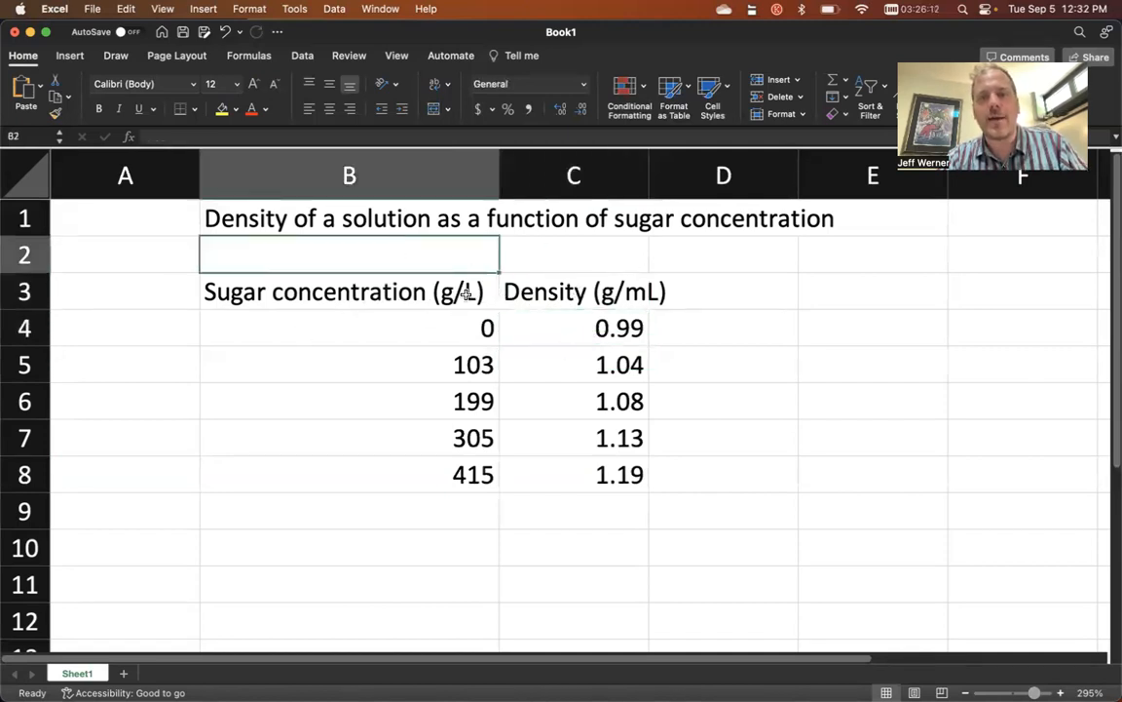
Step: Examine the sugar concentrations as the chosen variable and compare them with the densities in C4:C8, especially in row 6
left_click(429, 292)
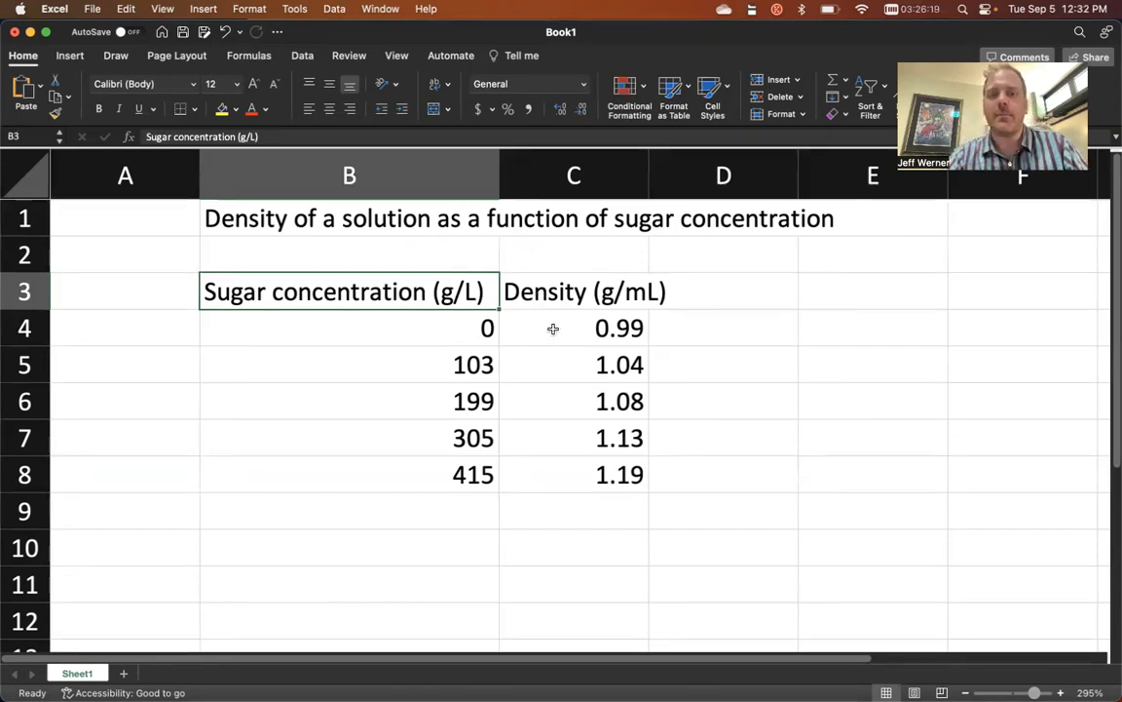
left_click_drag(435, 331, 416, 483)
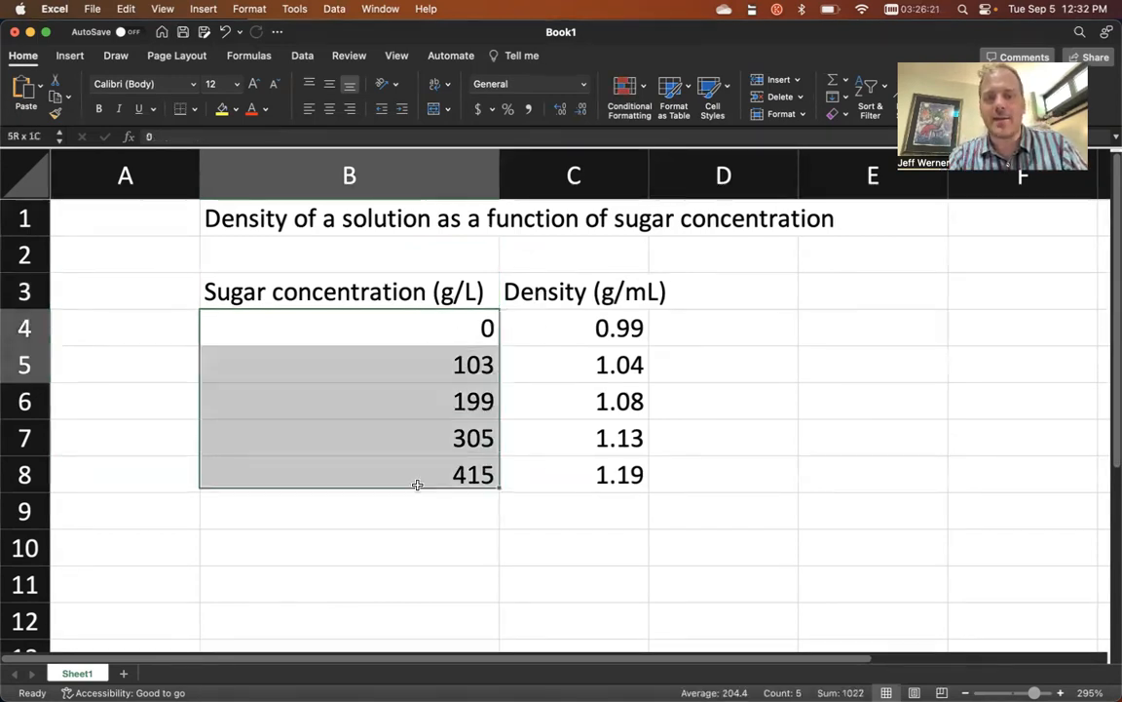
left_click(447, 359)
left_click(451, 328)
left_click(441, 361)
left_click(424, 407)
left_click(420, 430)
left_click(411, 472)
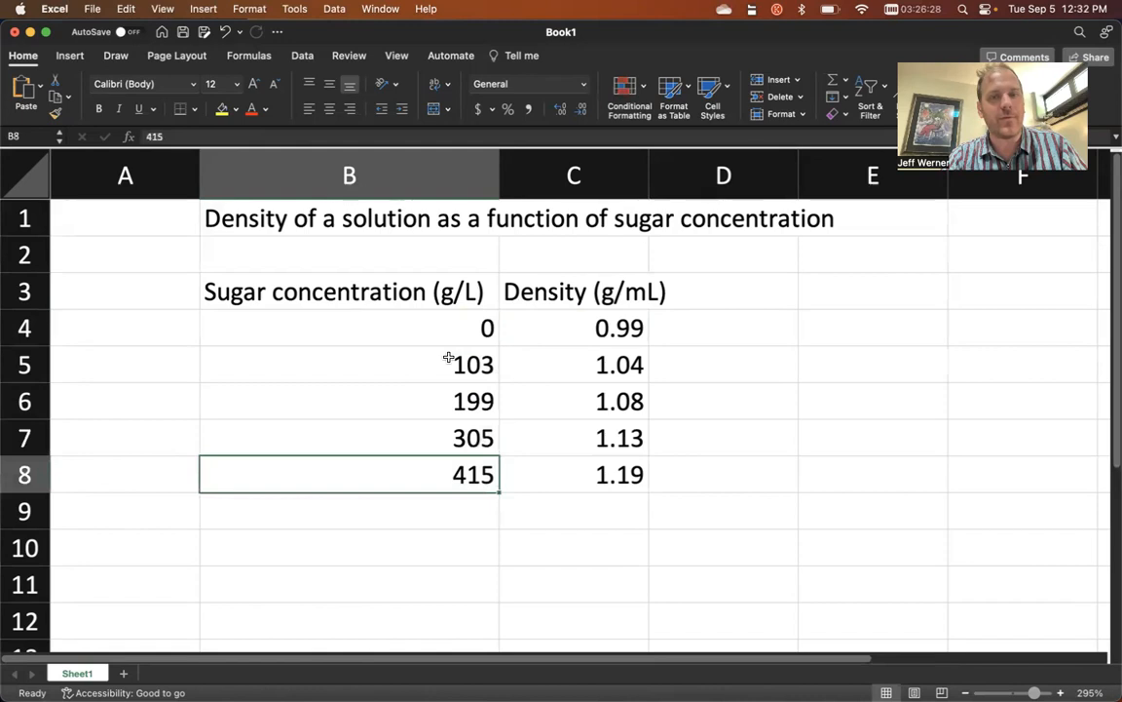
left_click_drag(616, 323, 608, 477)
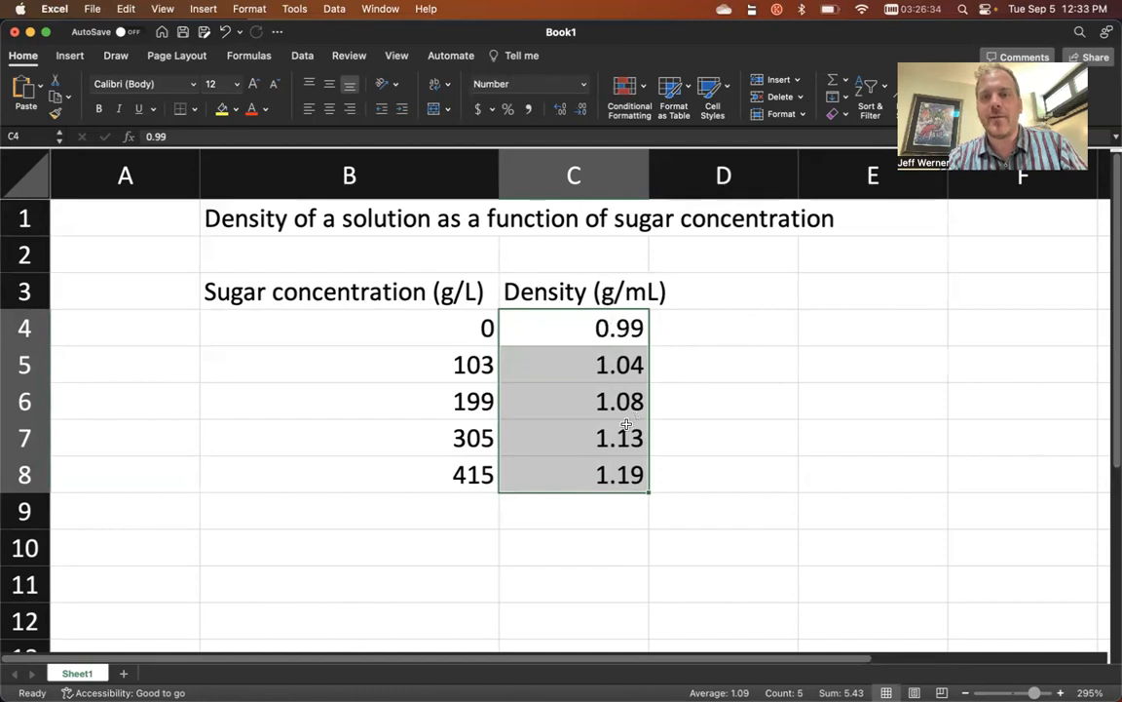
left_click(576, 402)
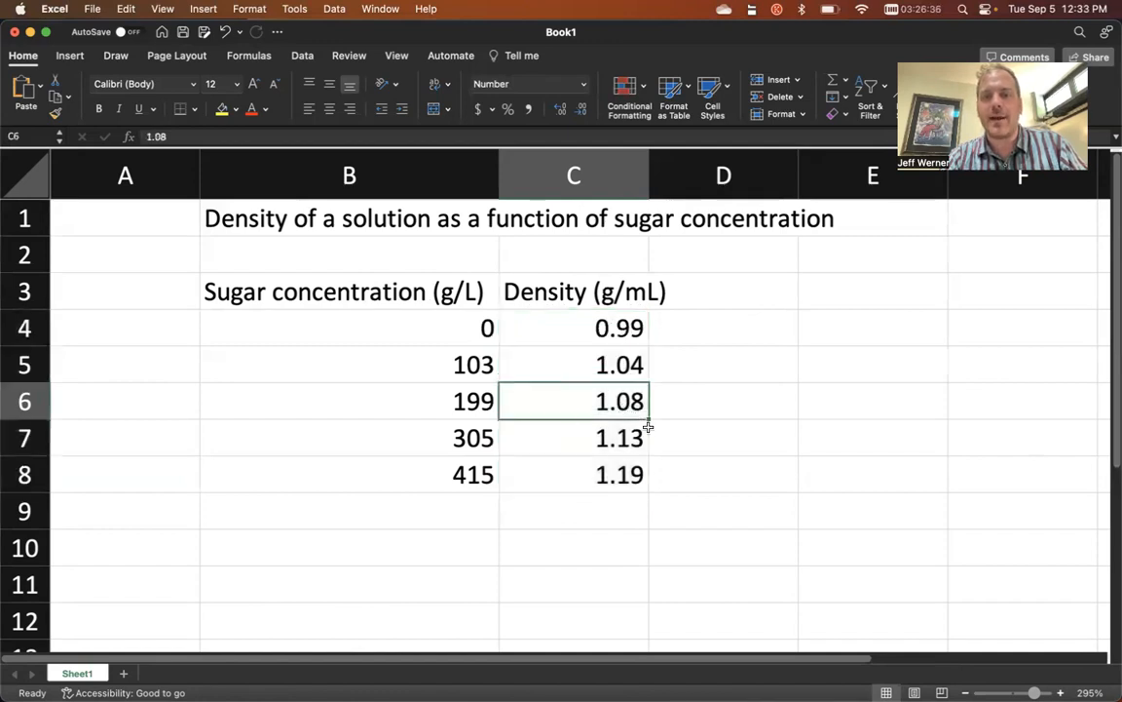
left_click(431, 402)
left_click(589, 403)
left_click(438, 402)
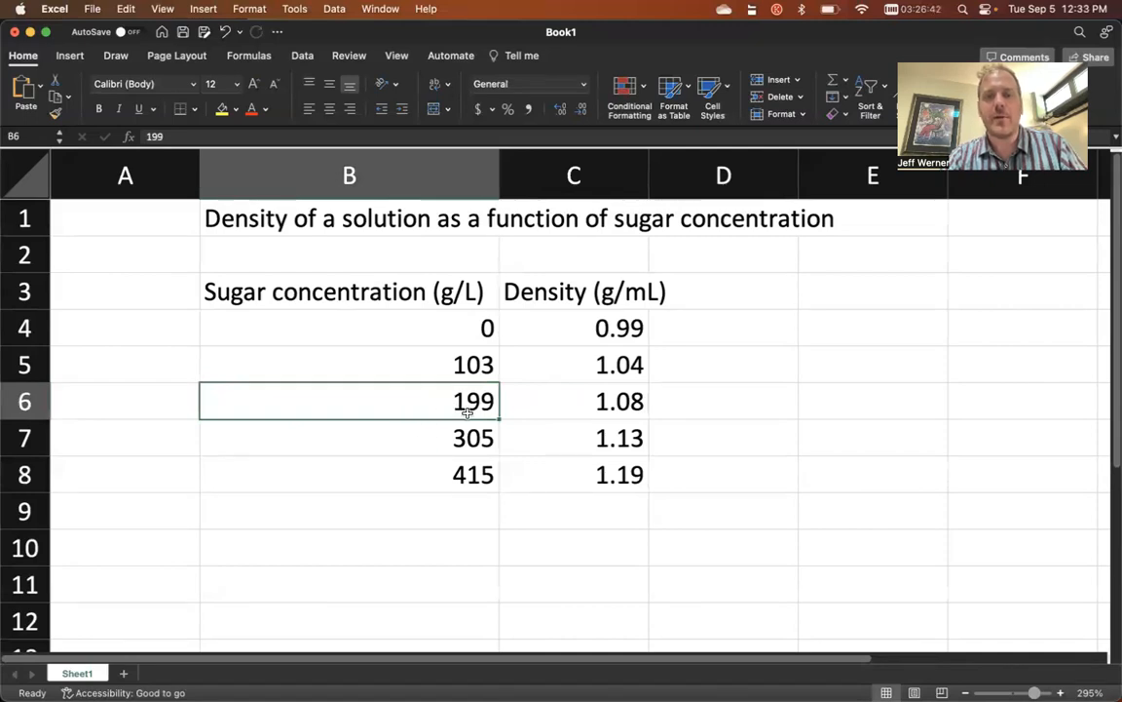
Step: Compare the full sugar concentration column B3:B8 with the density values in C4:C8
left_click_drag(463, 356, 453, 476)
left_click_drag(534, 362, 598, 466)
left_click(596, 466)
left_click(435, 244)
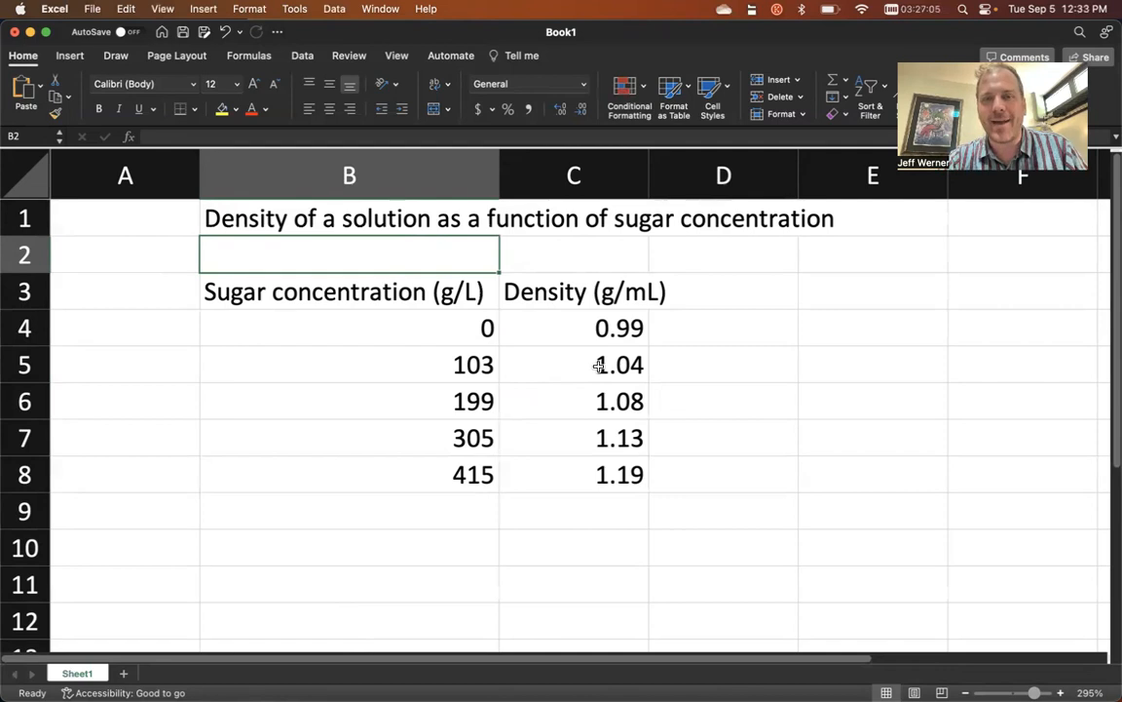
left_click_drag(419, 290, 407, 464)
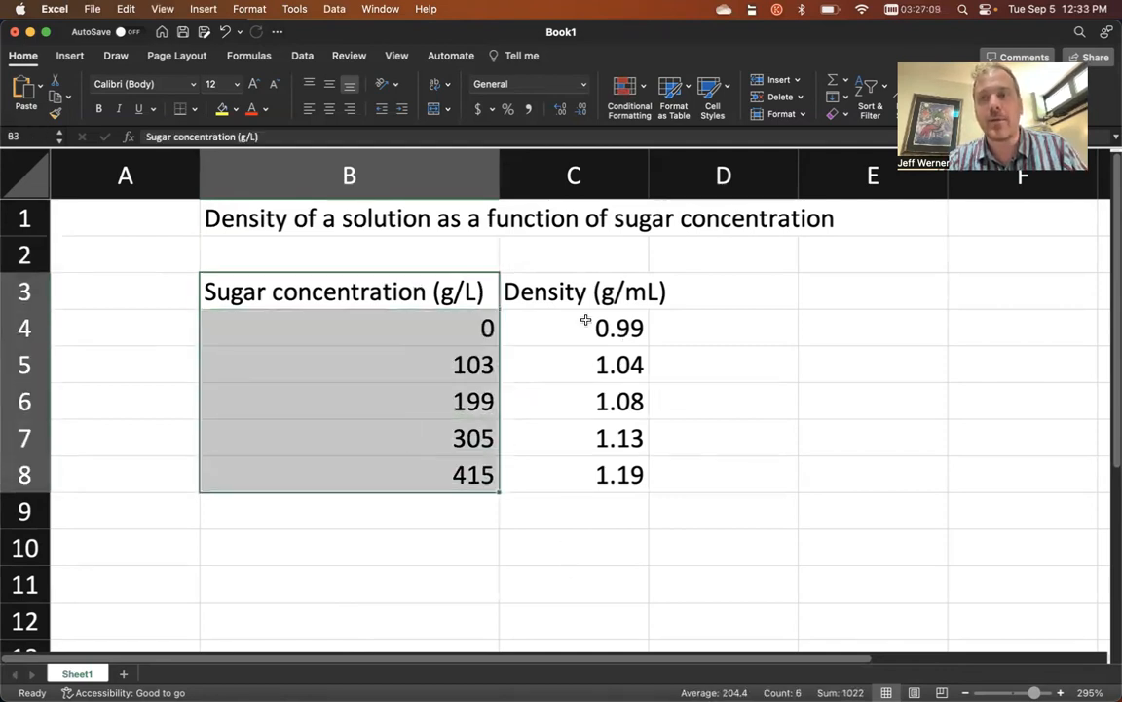
left_click(481, 324)
left_click_drag(401, 284, 424, 487)
left_click(394, 401)
left_click_drag(443, 319, 418, 486)
left_click(418, 486)
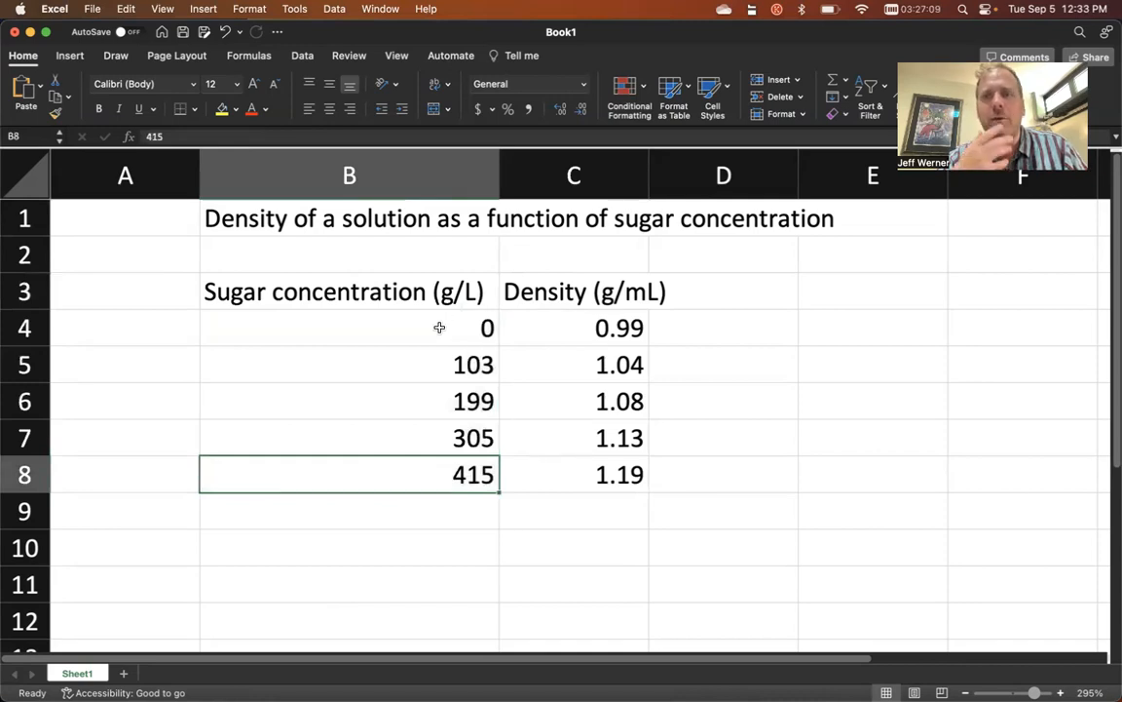
left_click_drag(408, 329, 404, 482)
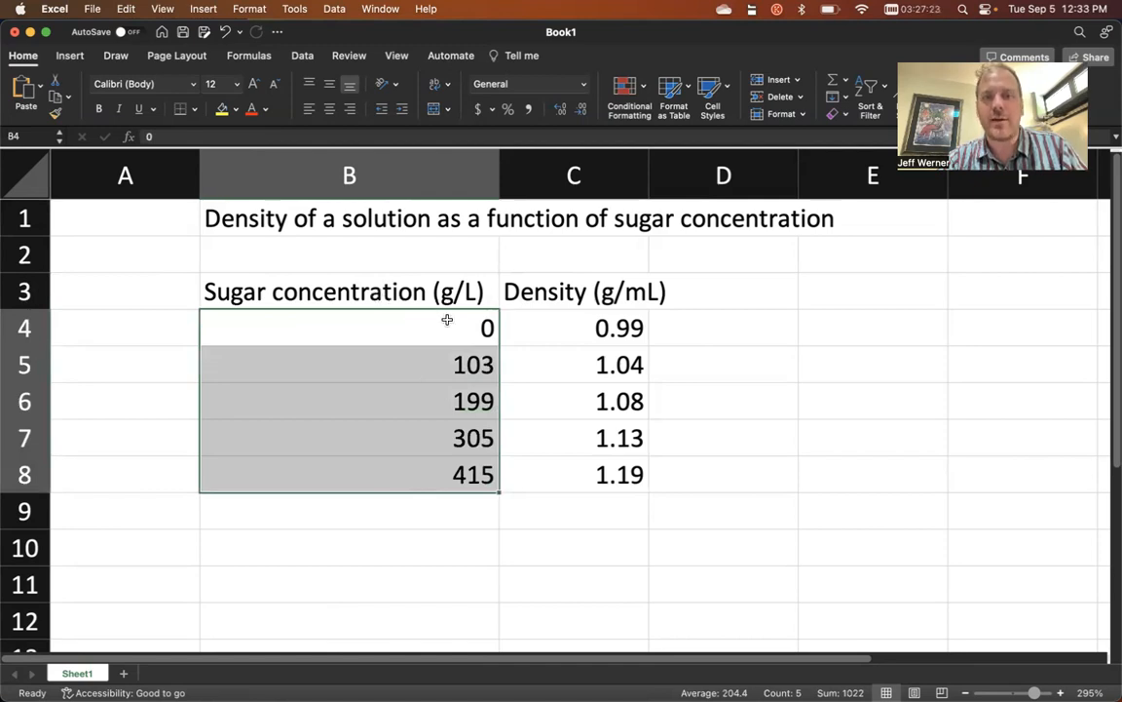
left_click(563, 303)
left_click_drag(570, 329, 565, 468)
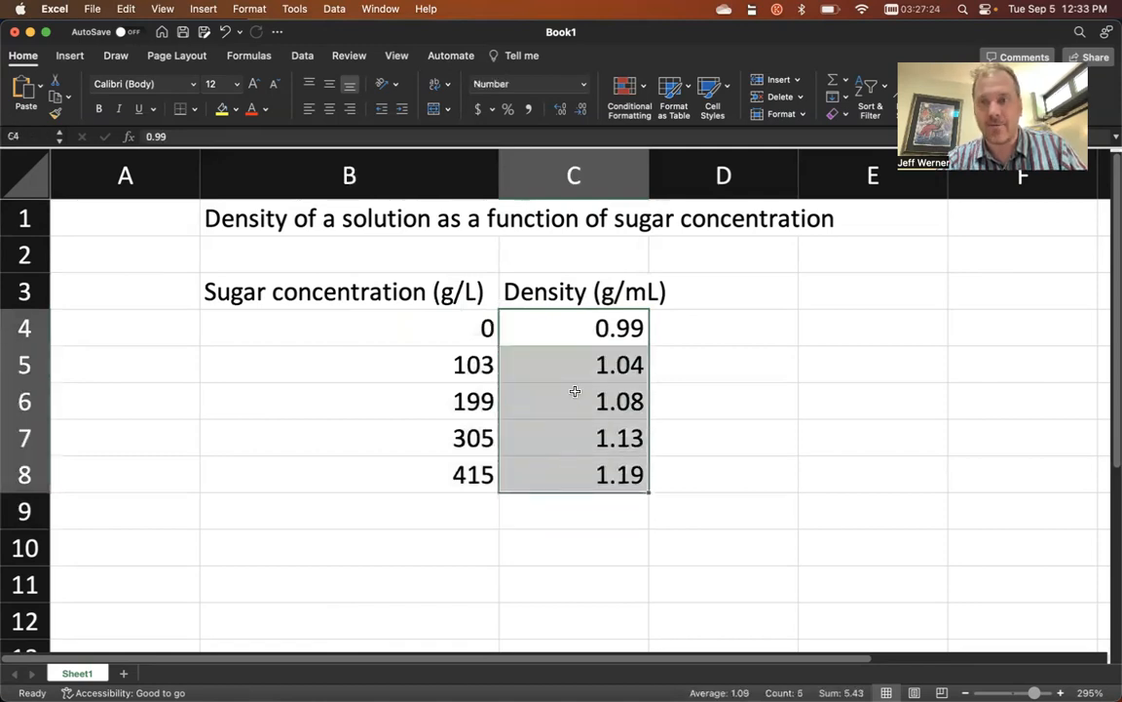
Step: Examine the concentration and density pairs row by row in rows 4 to 6, and the data table as a whole
left_click_drag(429, 331, 451, 394)
left_click(451, 394)
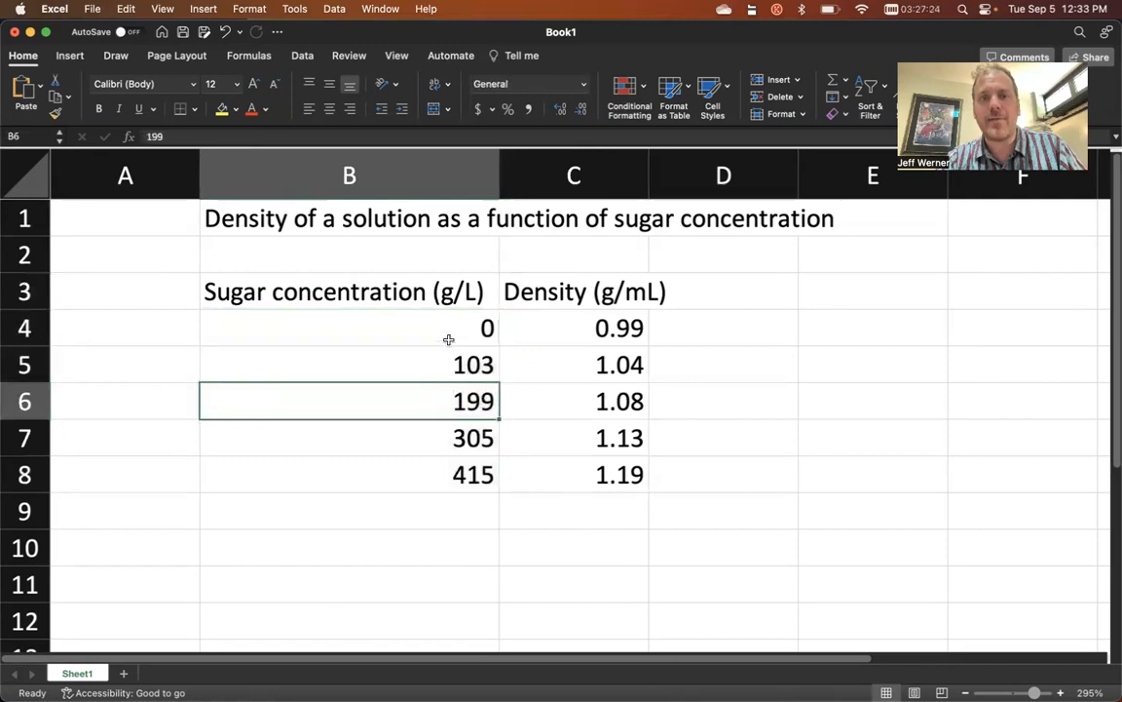
left_click_drag(451, 341, 566, 331)
left_click_drag(419, 363, 566, 366)
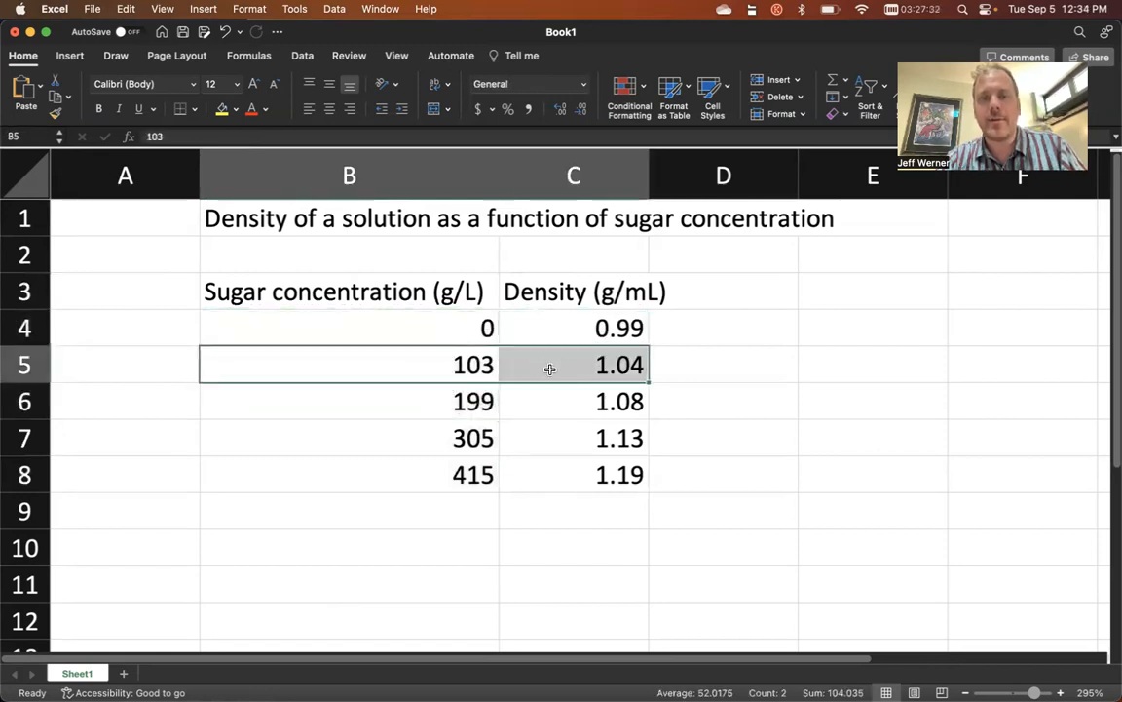
left_click(421, 406)
left_click_drag(431, 395, 533, 401)
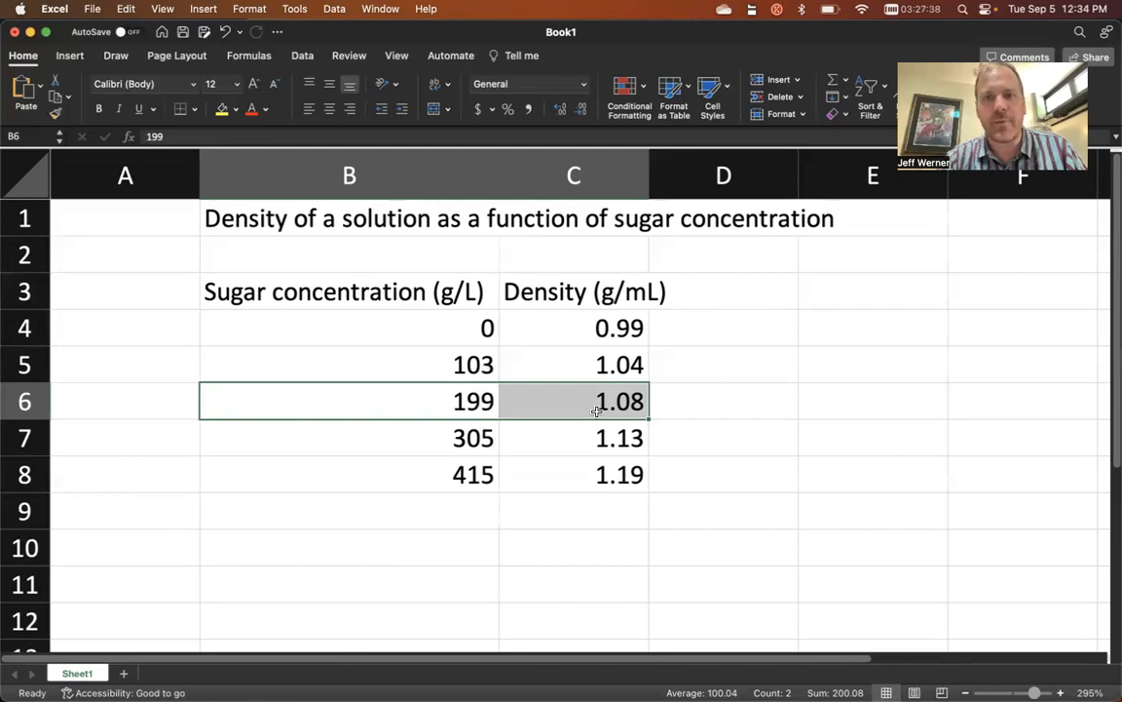
left_click(456, 368)
left_click(459, 326)
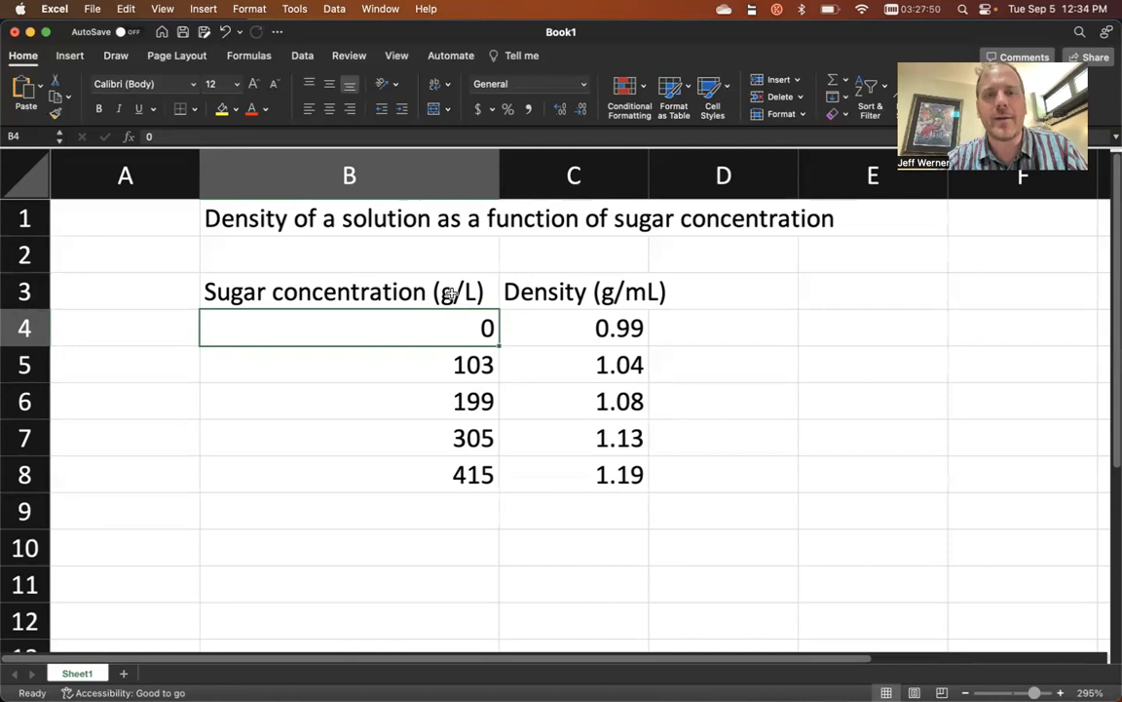
left_click(452, 293)
left_click(577, 473)
left_click_drag(577, 472, 448, 401)
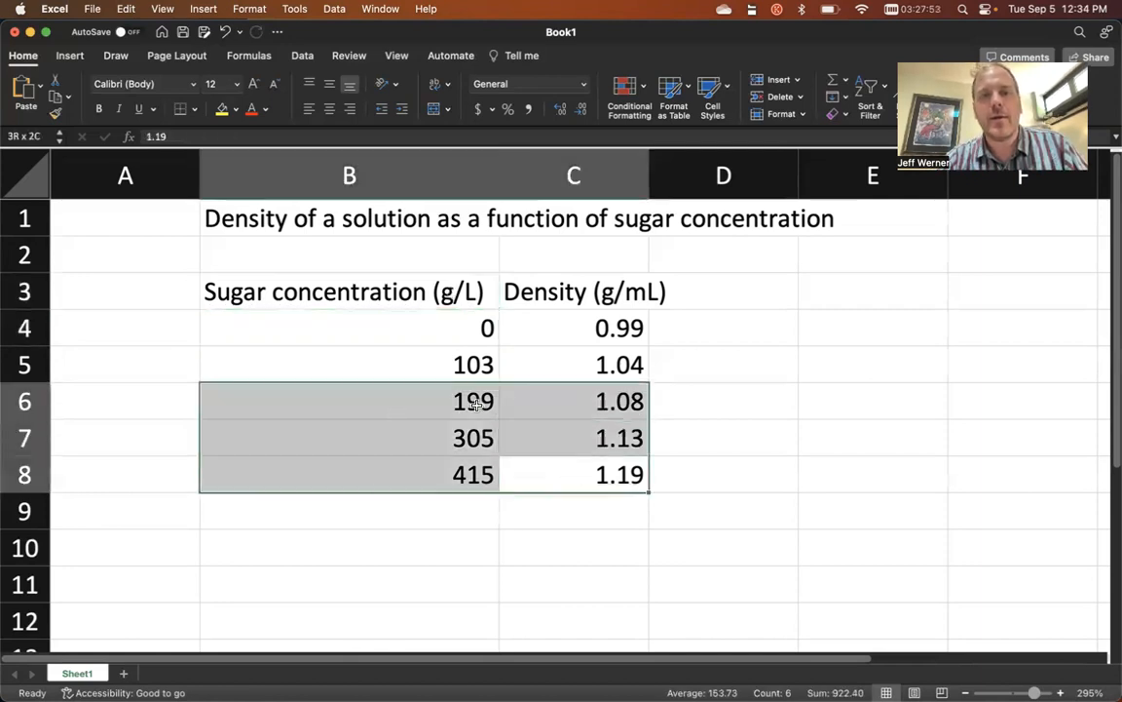
left_click(448, 402)
left_click_drag(409, 292, 541, 349)
left_click(541, 349)
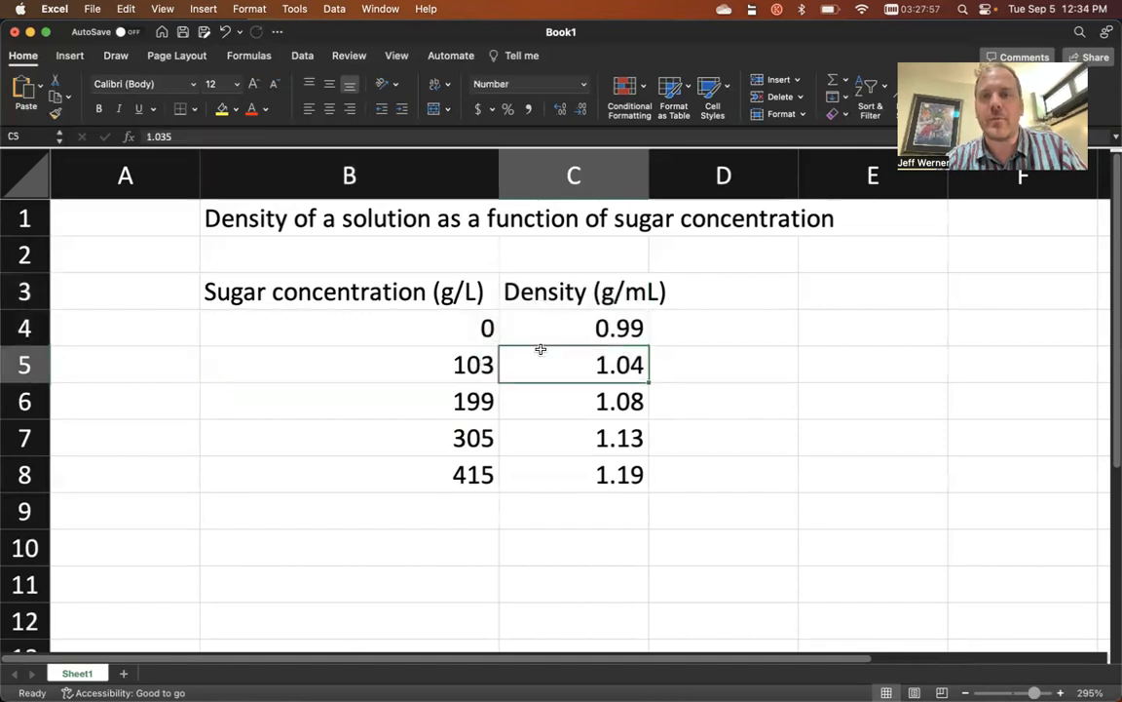
Step: Examine the first sugar concentrations and the column header, along with the full table B3:C8
left_click(473, 328)
key("Return")
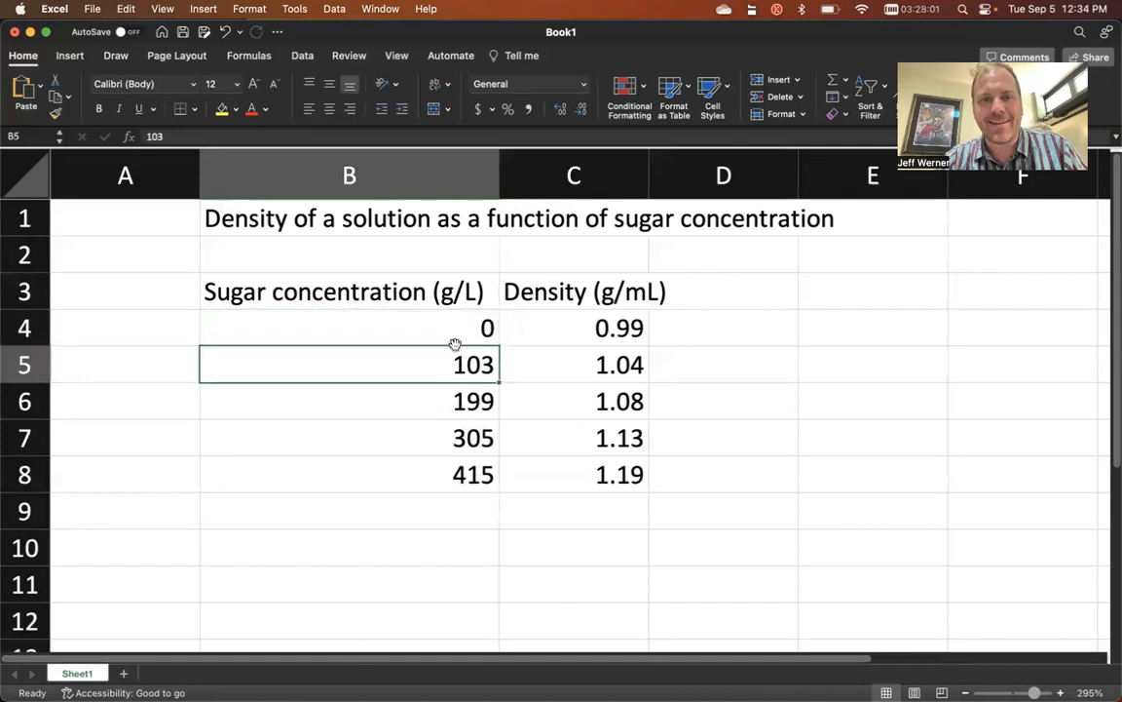
left_click(464, 292)
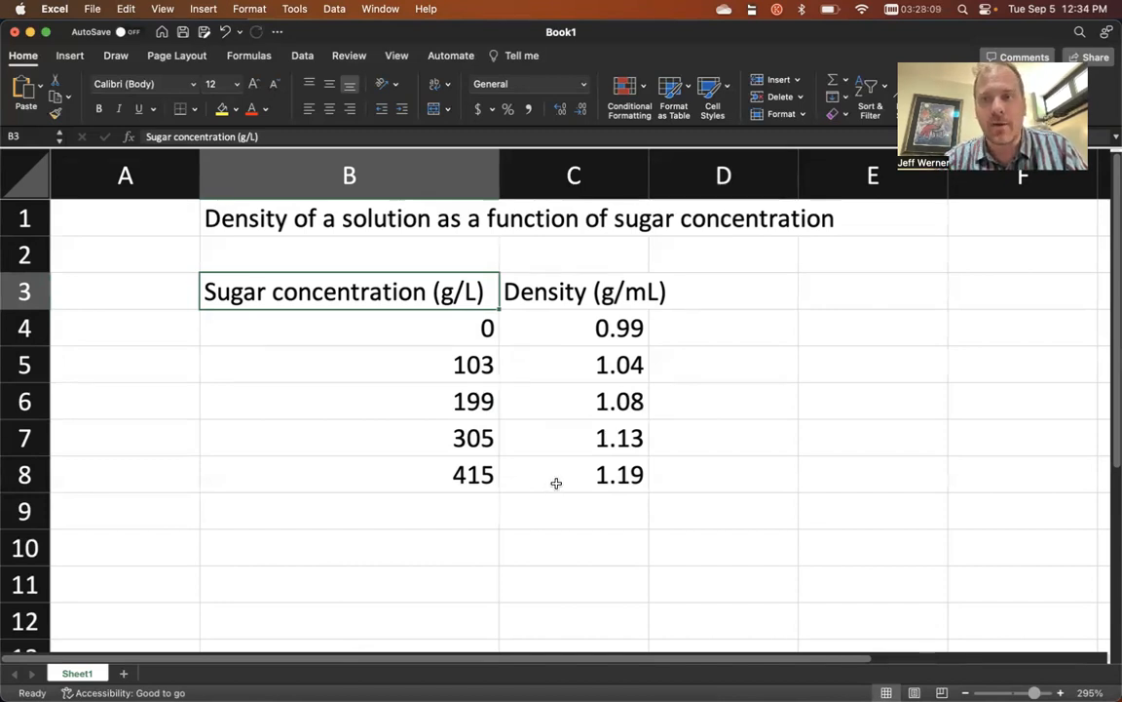
left_click_drag(556, 483, 390, 265)
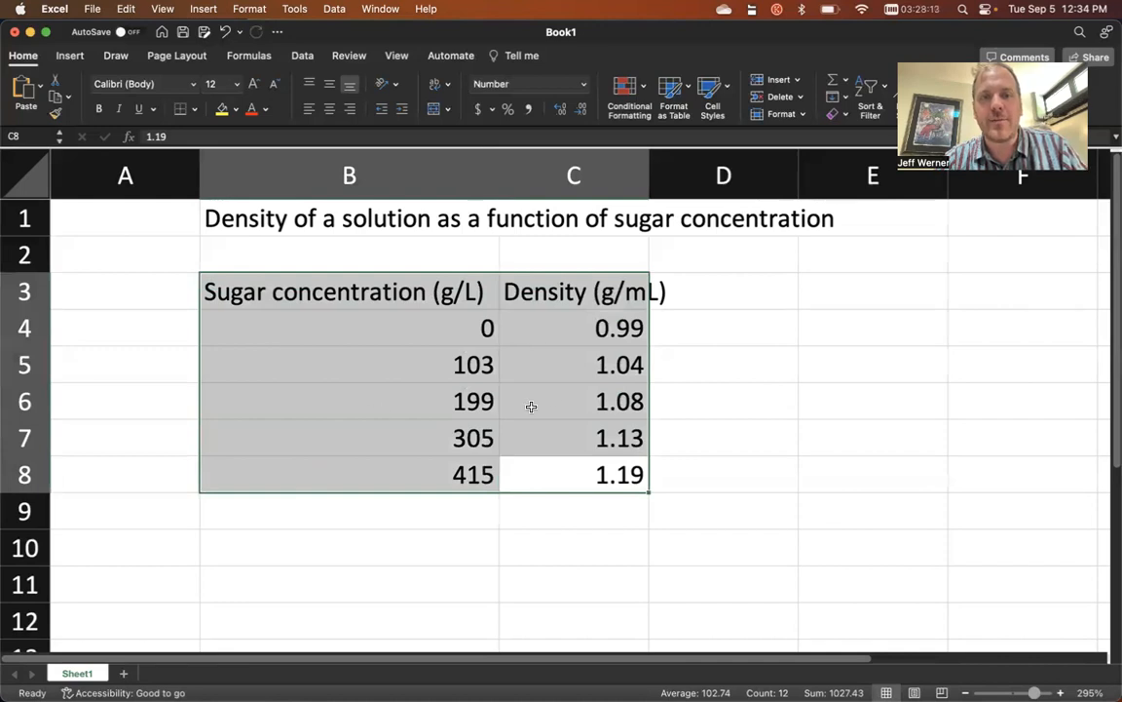
left_click(458, 328)
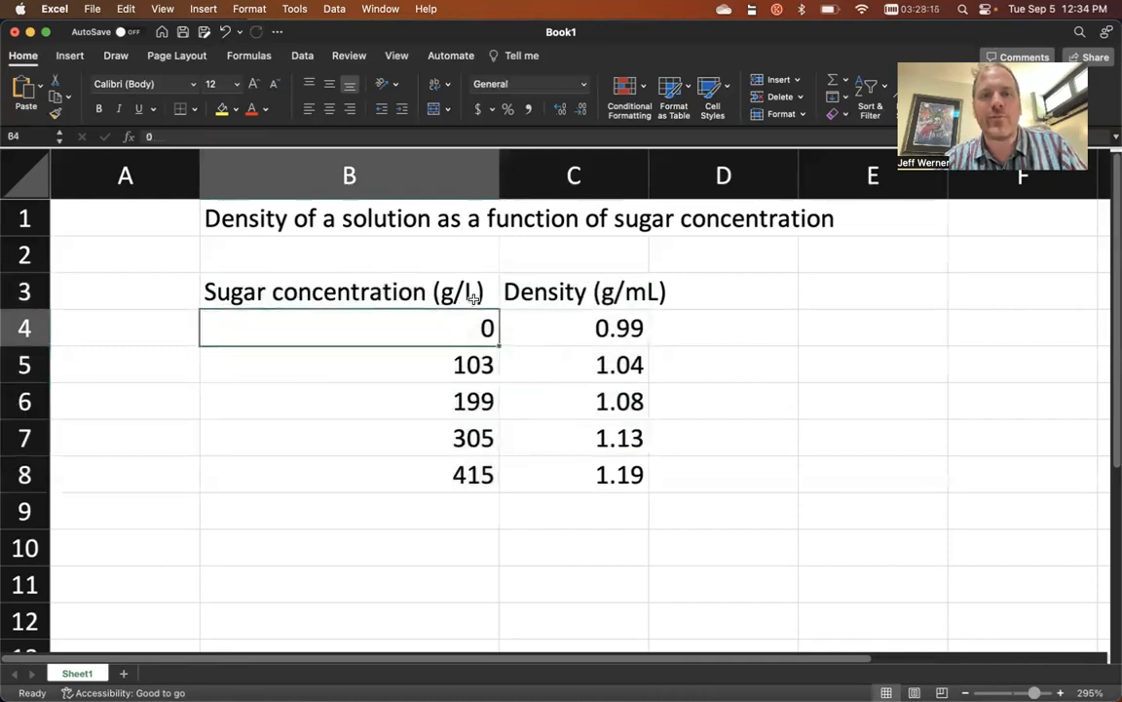
left_click(435, 289)
left_click_drag(440, 289, 573, 471)
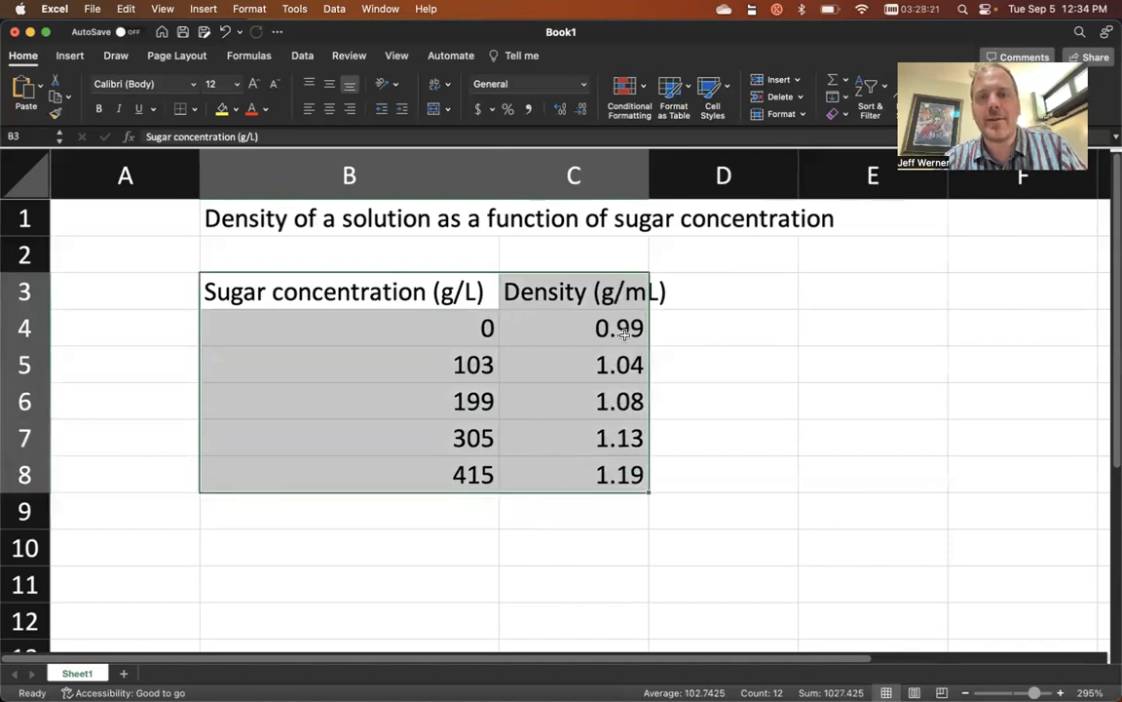
Step: Compare the value pairs in B4:C8 with the complete table B3:C8, including both column headers
left_click(500, 293)
left_click_drag(446, 328, 601, 468)
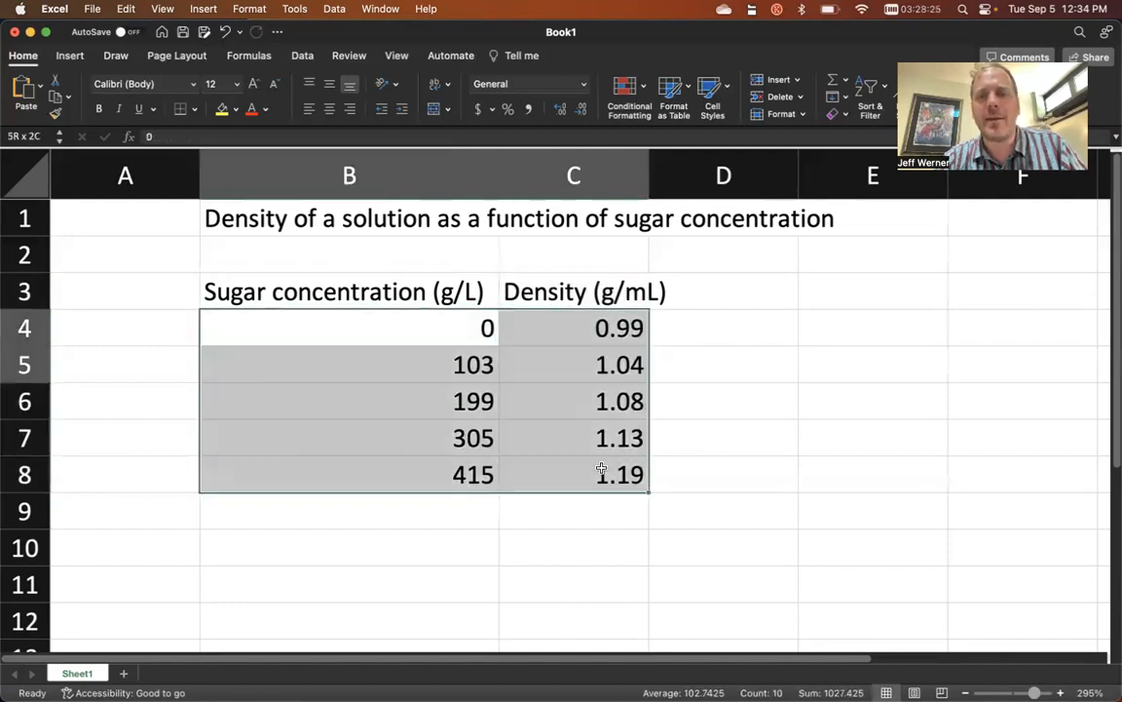
left_click(534, 336)
left_click(451, 283)
left_click_drag(451, 284, 553, 466)
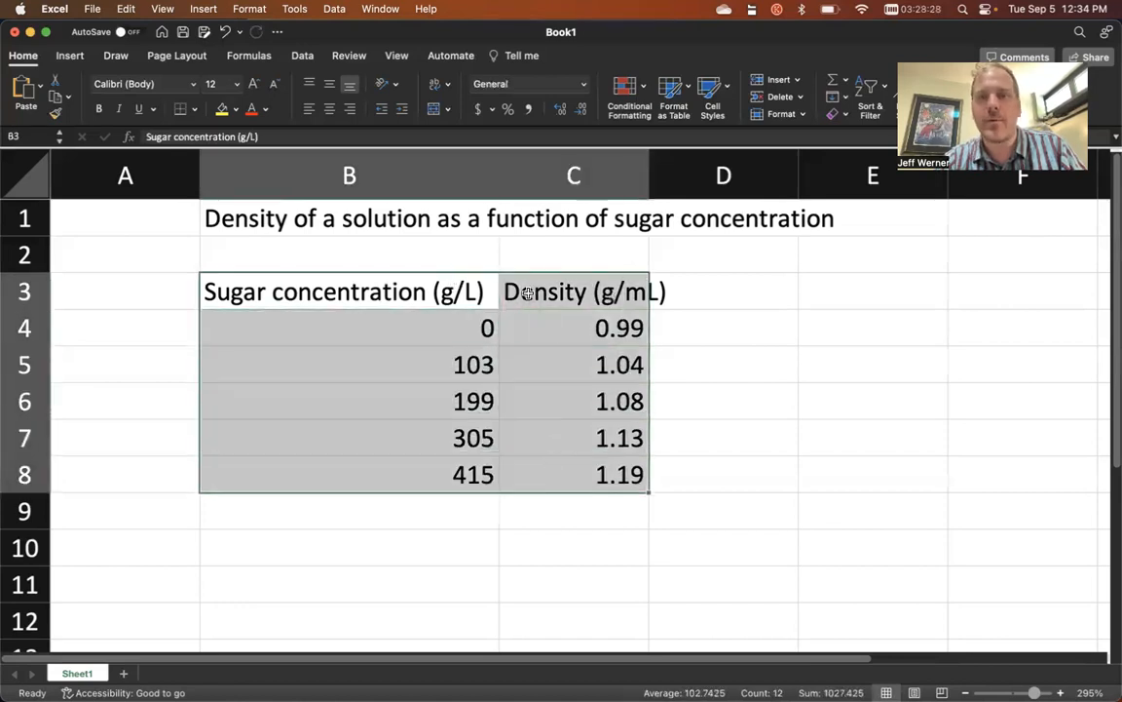
Step: Examine the sugar concentration header in B3 and the concentration values below it, especially B4 and B5
left_click(429, 290)
left_click_drag(431, 332, 430, 421)
left_click(449, 292)
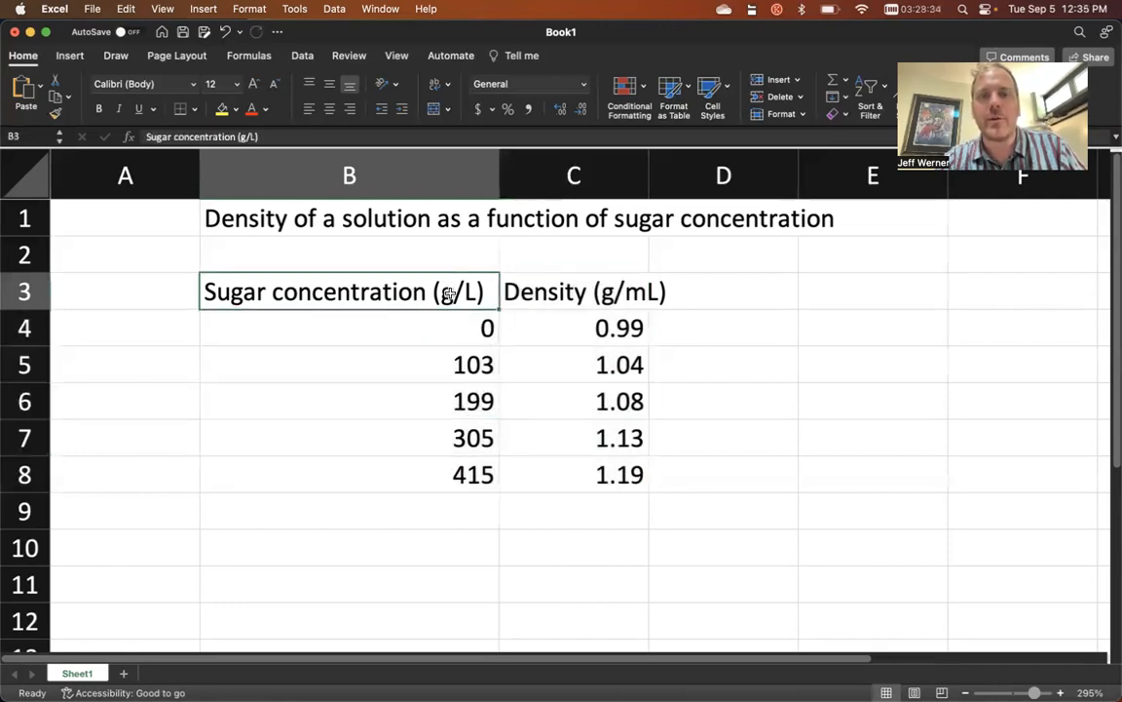
left_click(394, 251)
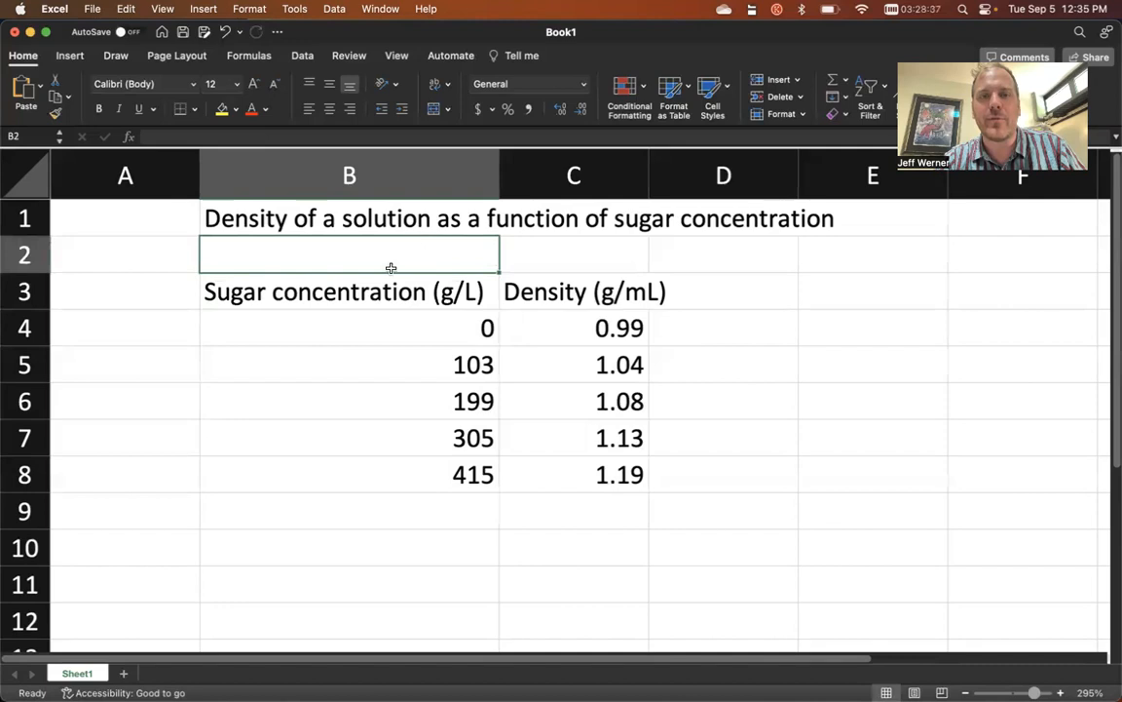
left_click(441, 327)
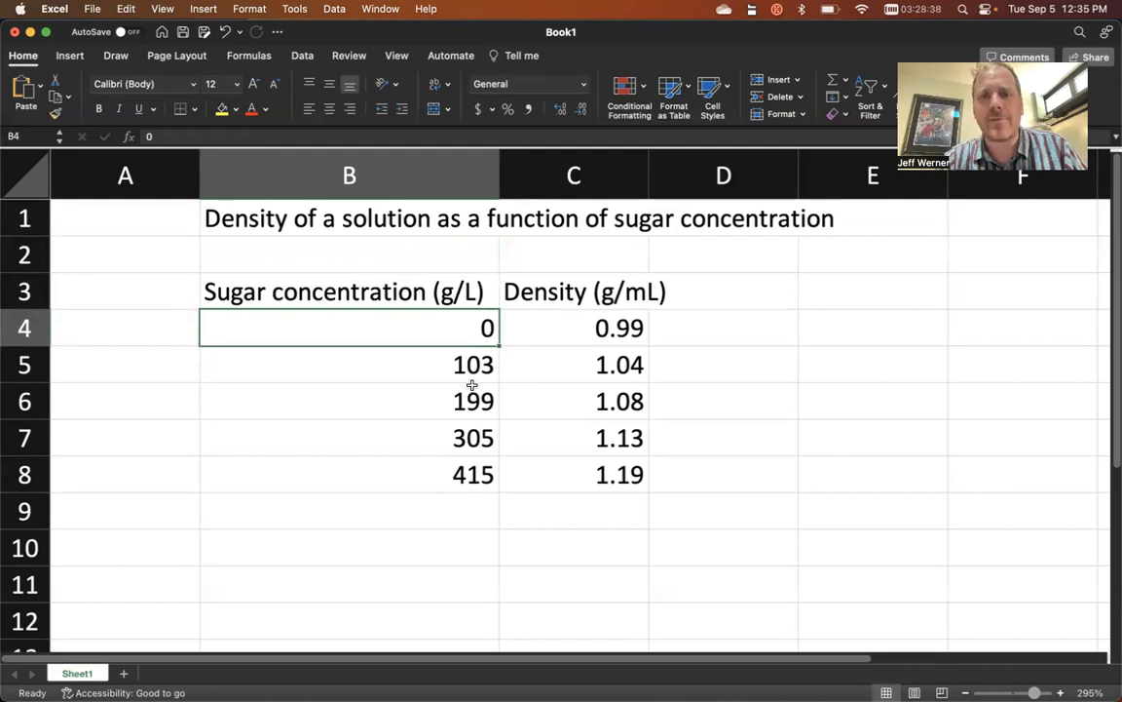
left_click(471, 364)
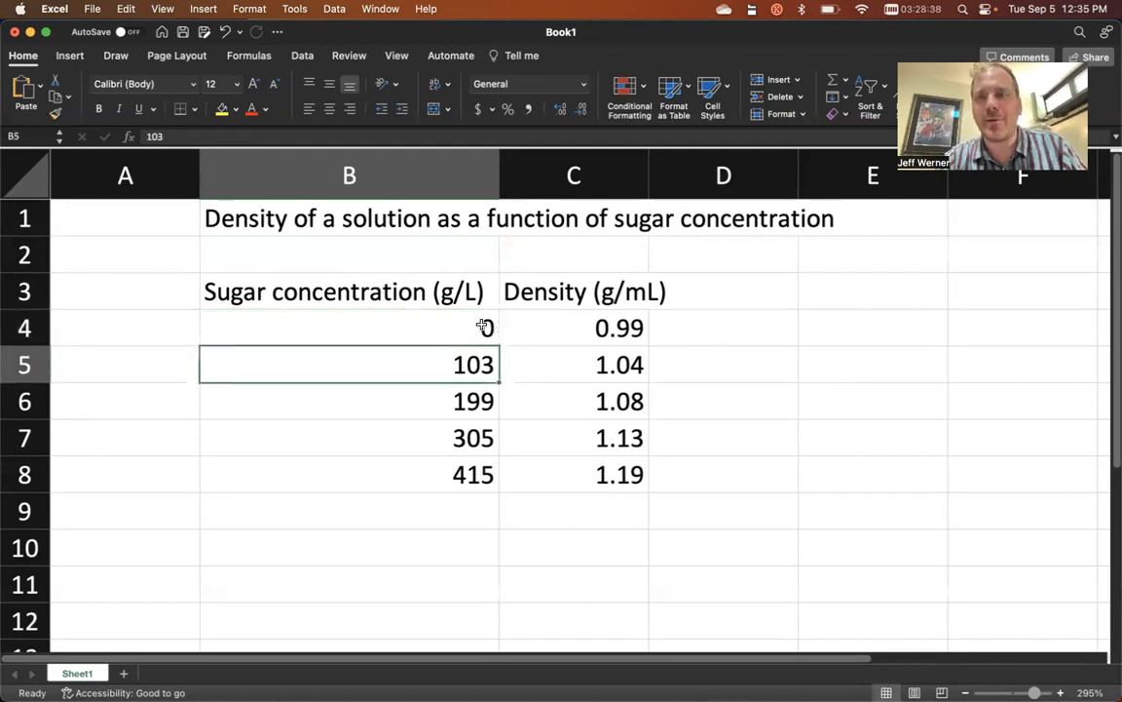
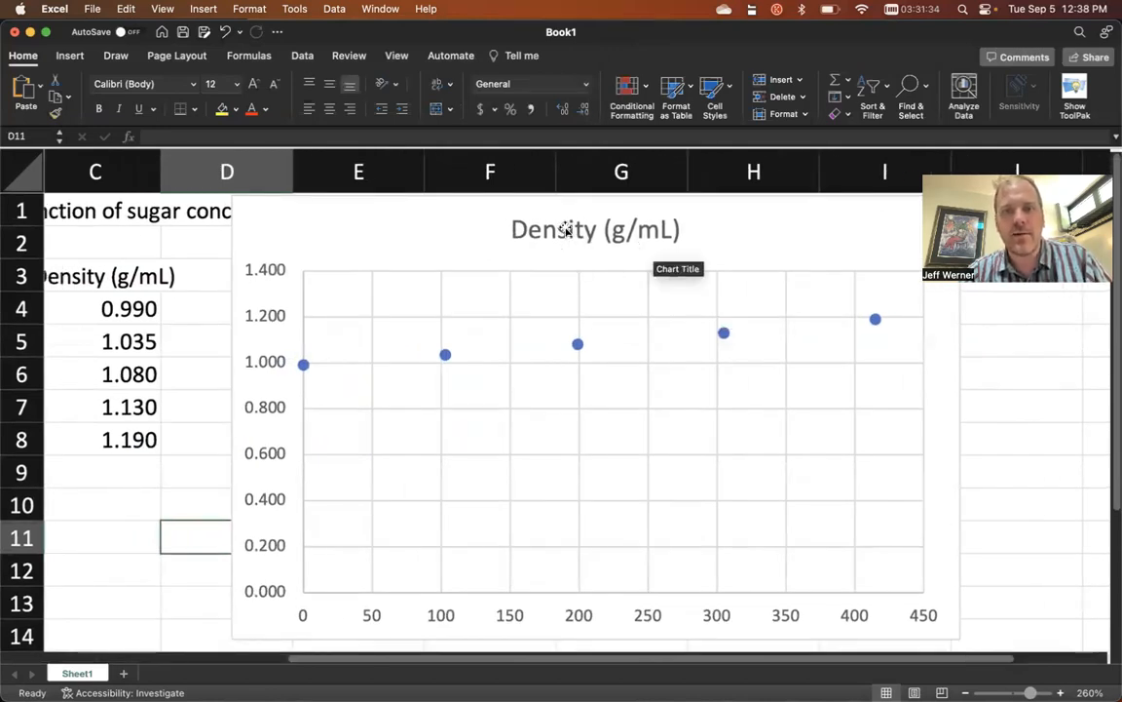
Step: Copy the text of the scatter chart's title "Density (g/mL)" and delete the title from the chart
double_click(573, 230)
key("super+c")
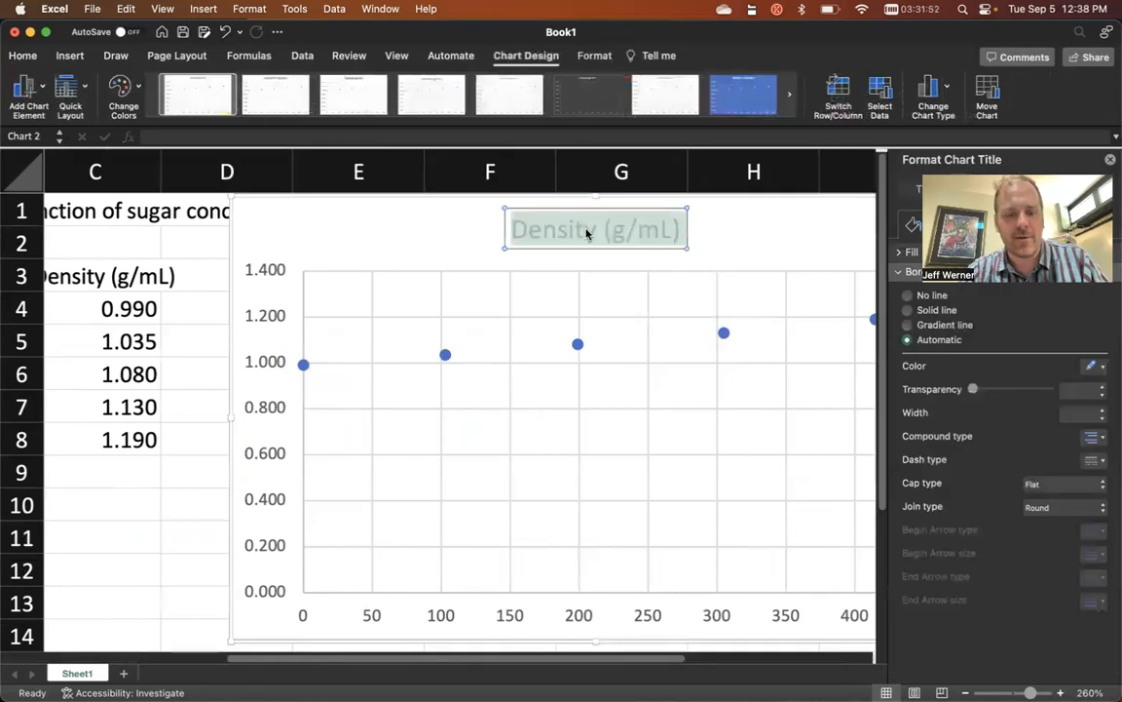
left_click(506, 215)
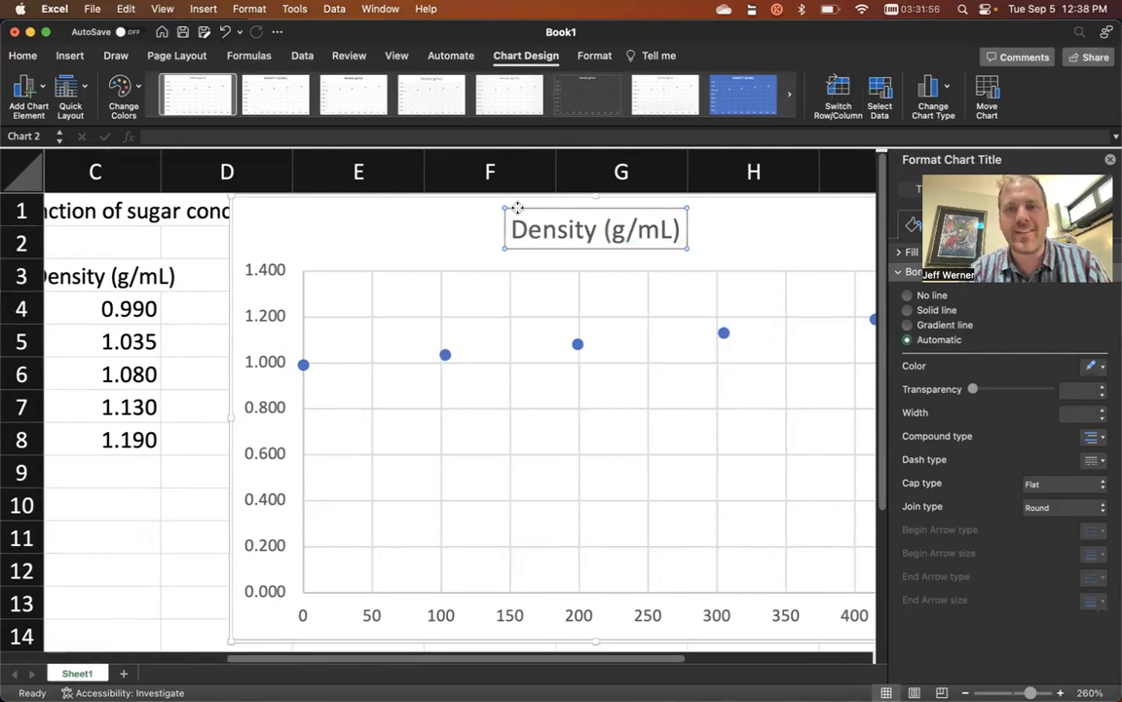
key("Delete")
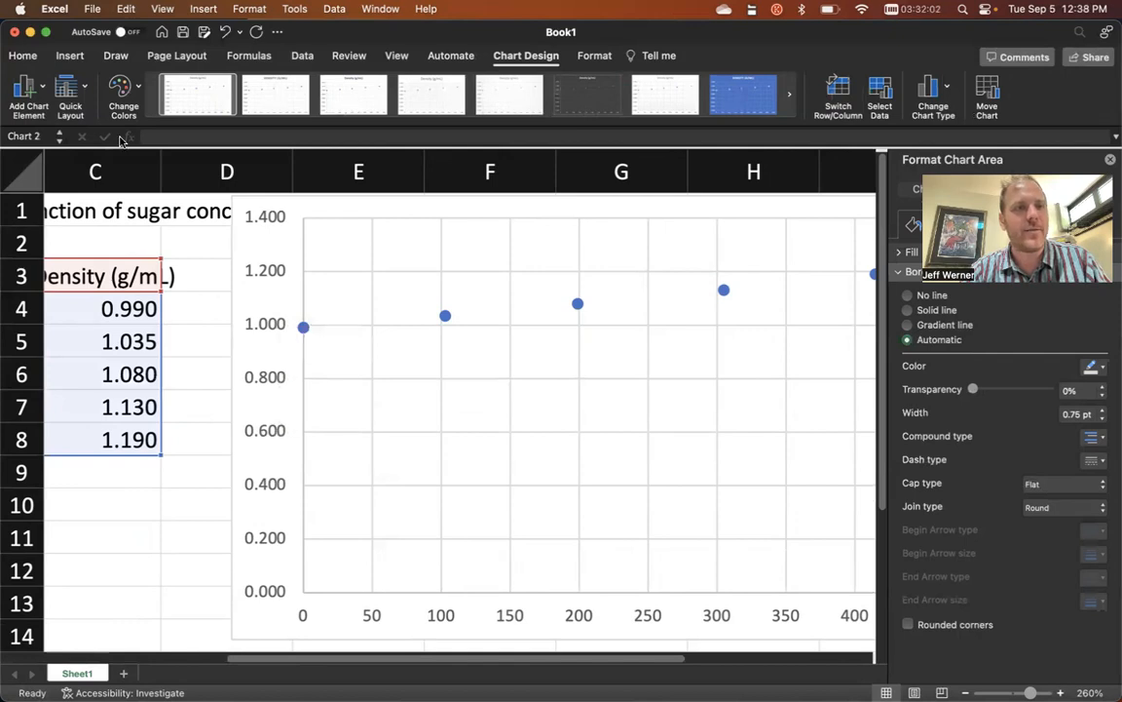
Step: Add a primary vertical axis title to the chart and replace its placeholder with the copied text "Density (g/mL)"
left_click(44, 89)
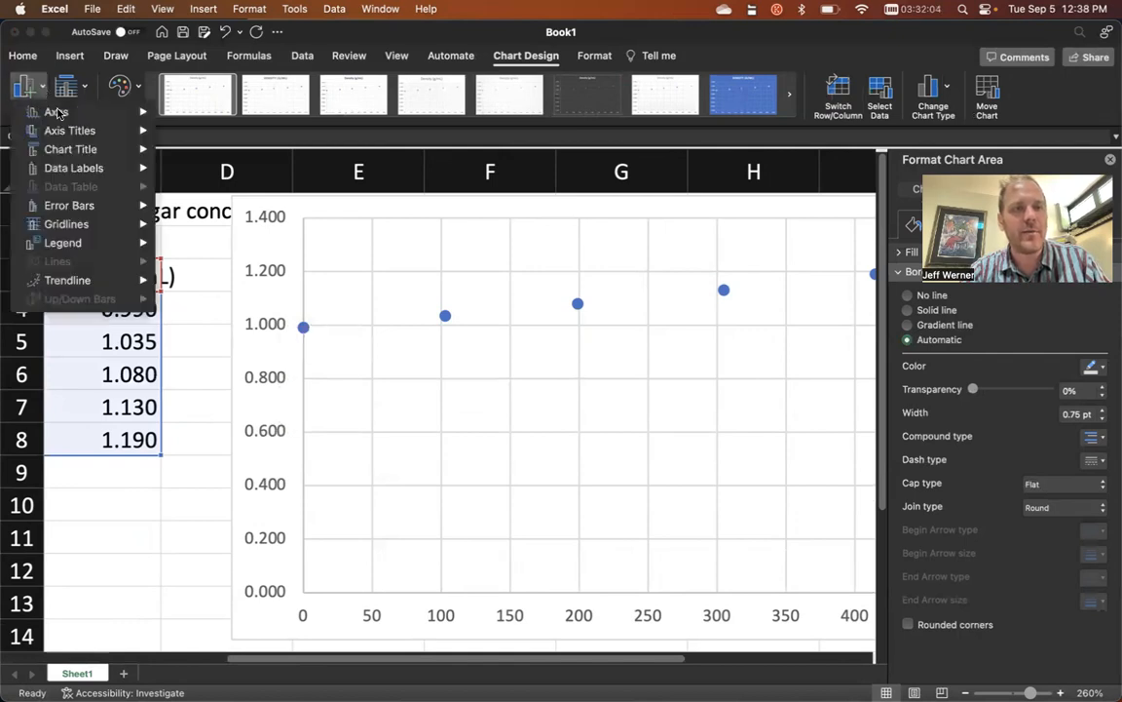
mouse_move(71, 124)
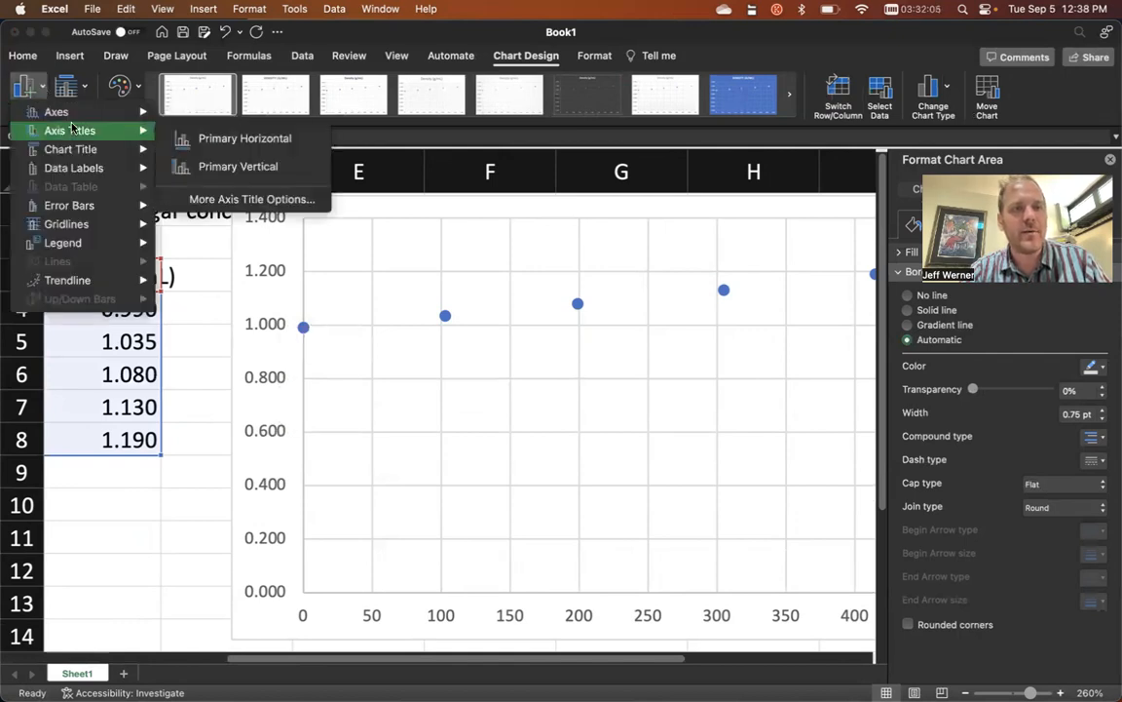
left_click(259, 169)
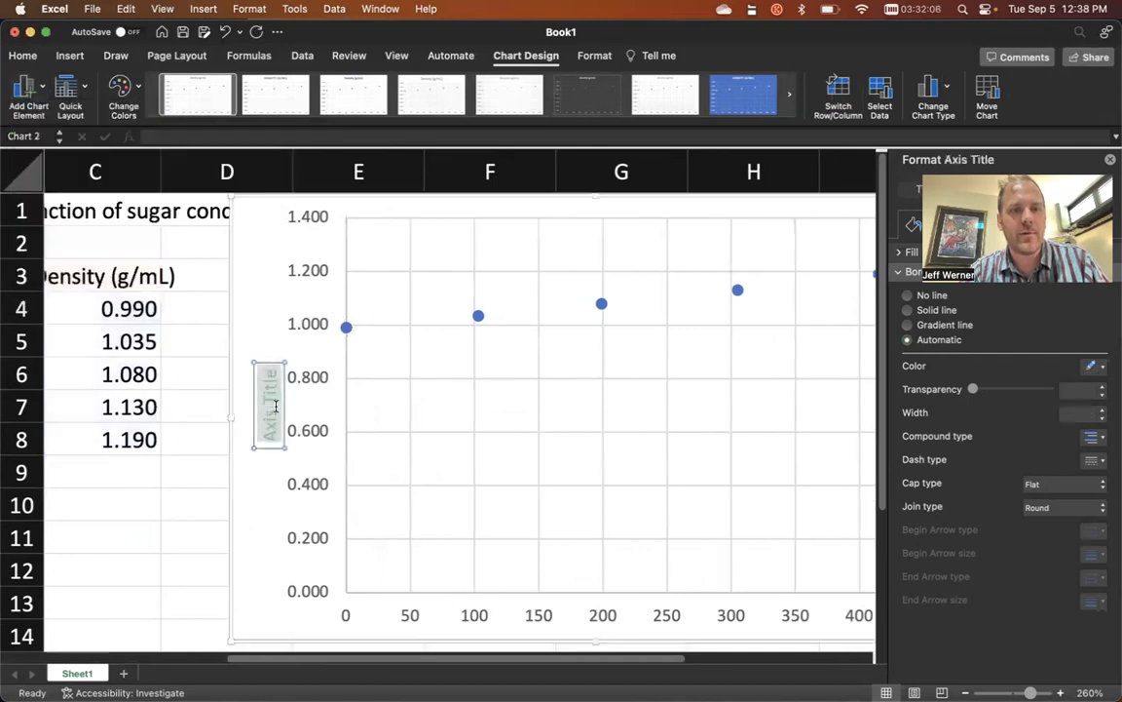
key("super+v")
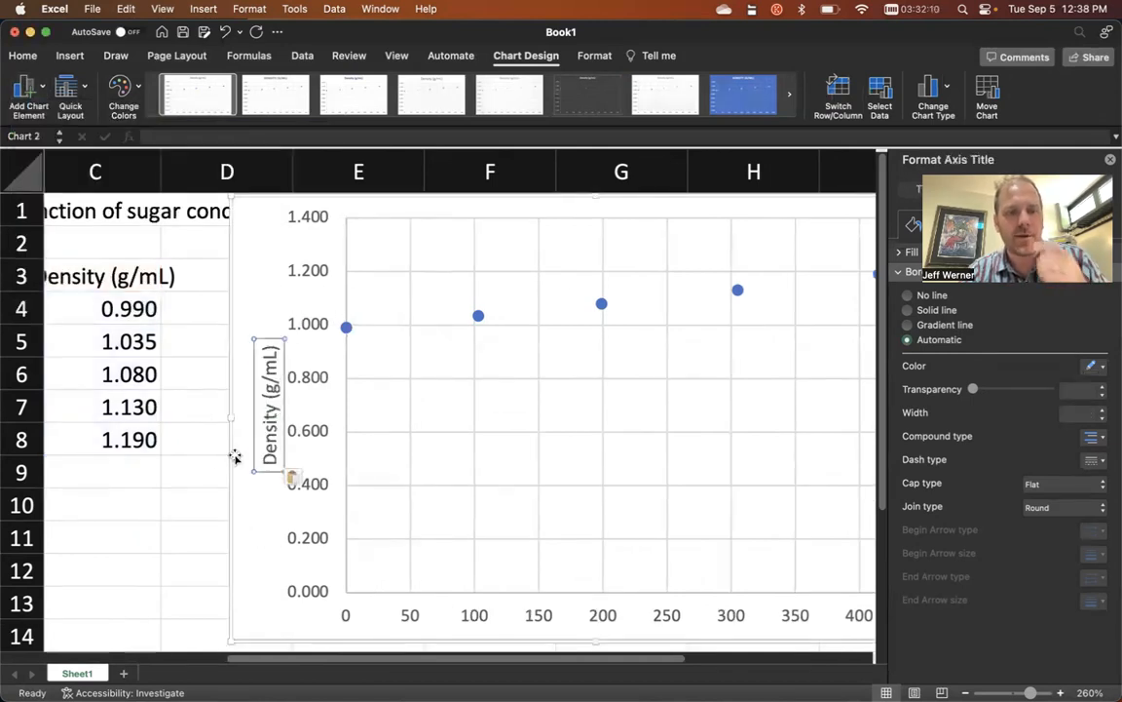
left_click(216, 504)
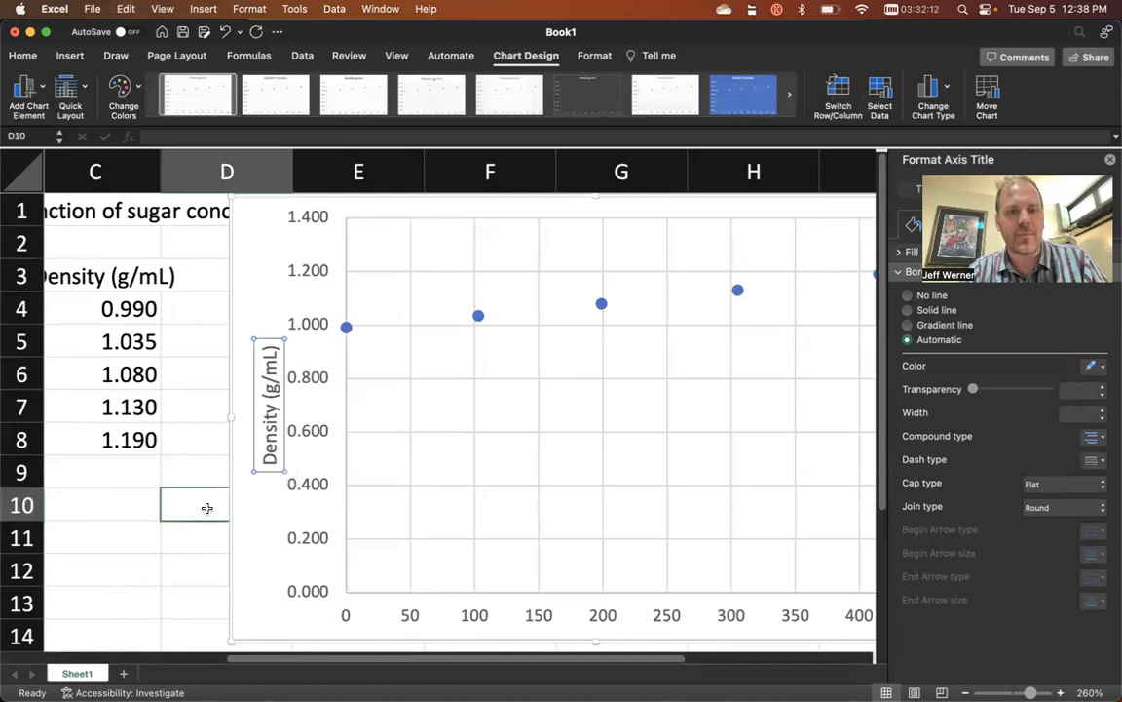
left_click(438, 566)
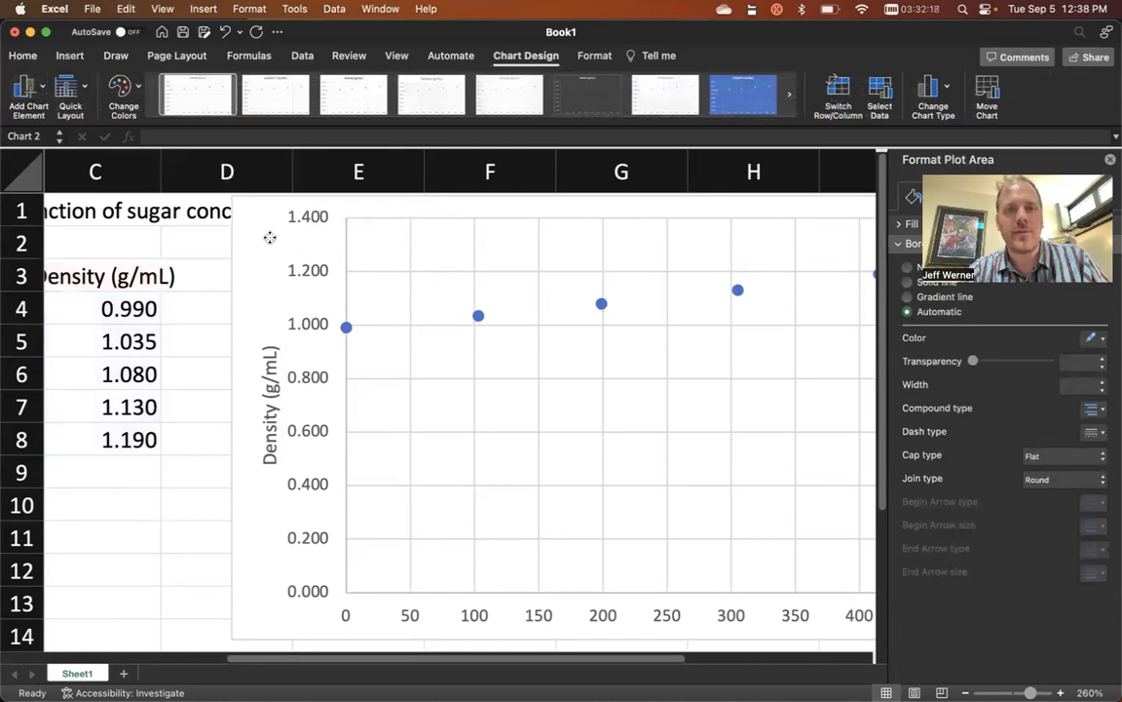
left_click(244, 216)
left_click(362, 223)
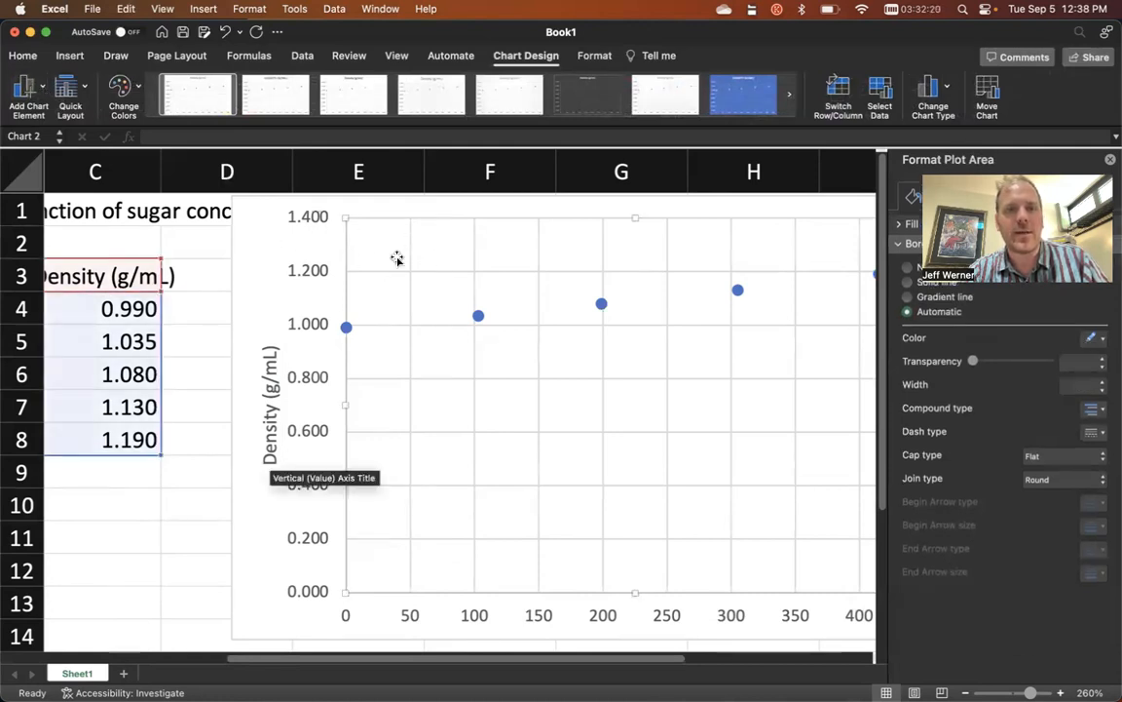
scroll(491, 366, "right", 2)
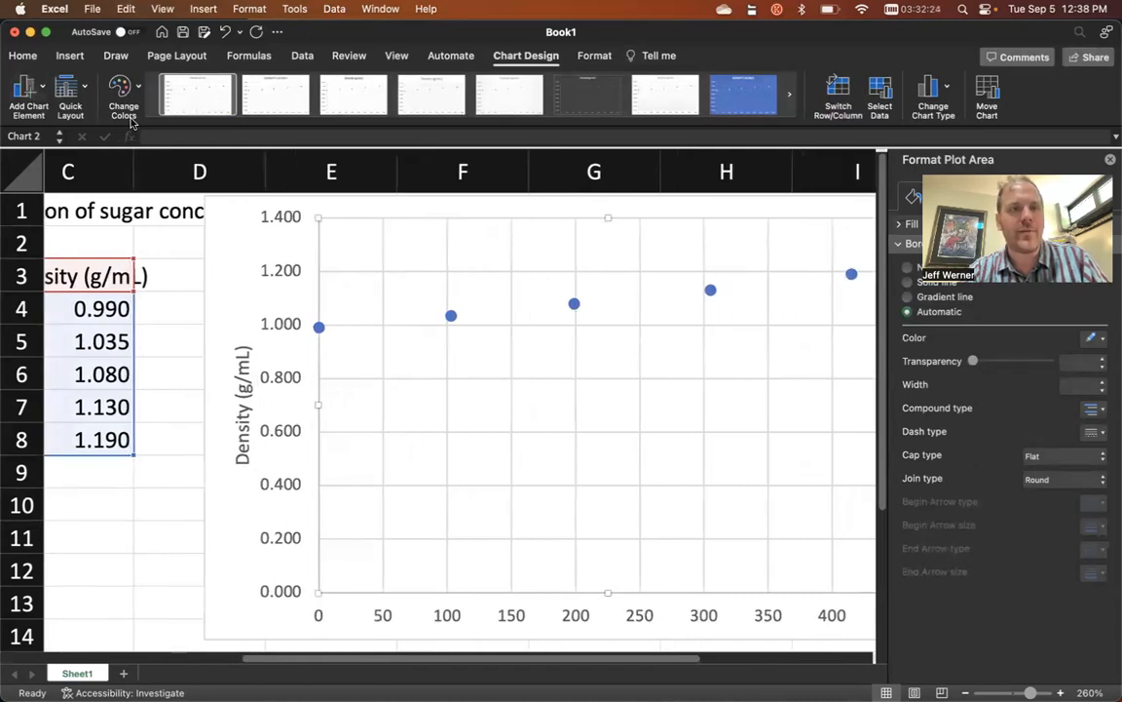
left_click(118, 497)
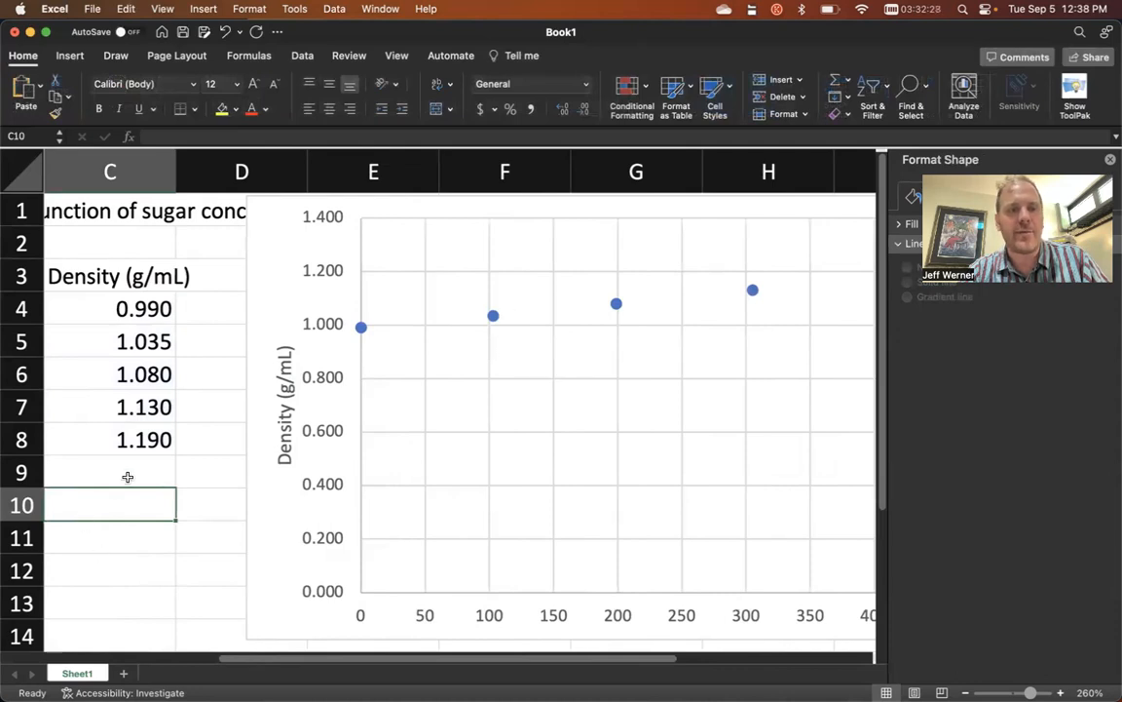
left_click(128, 476)
left_click(449, 335)
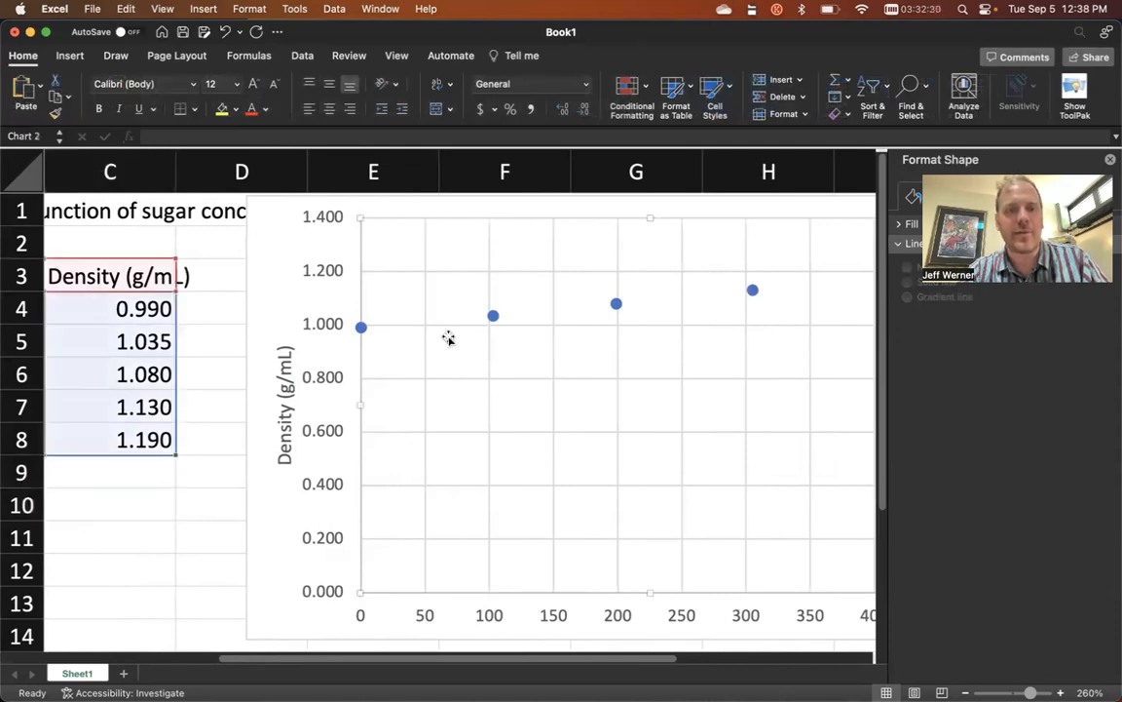
left_click(280, 273)
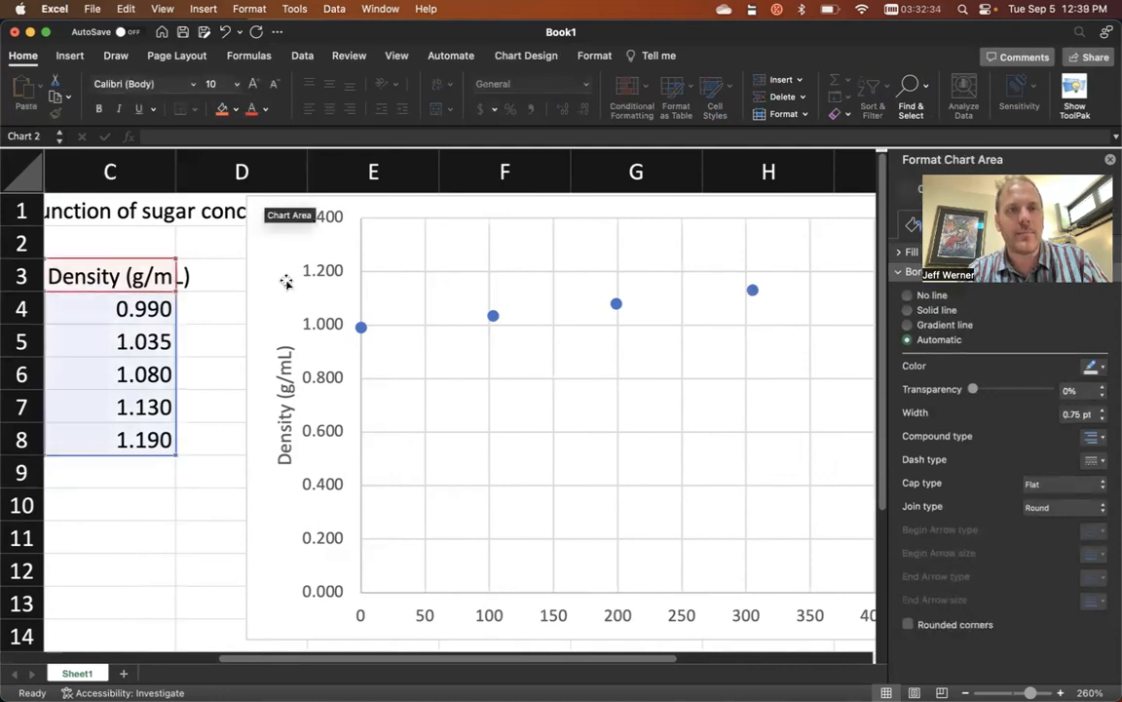
left_click(70, 56)
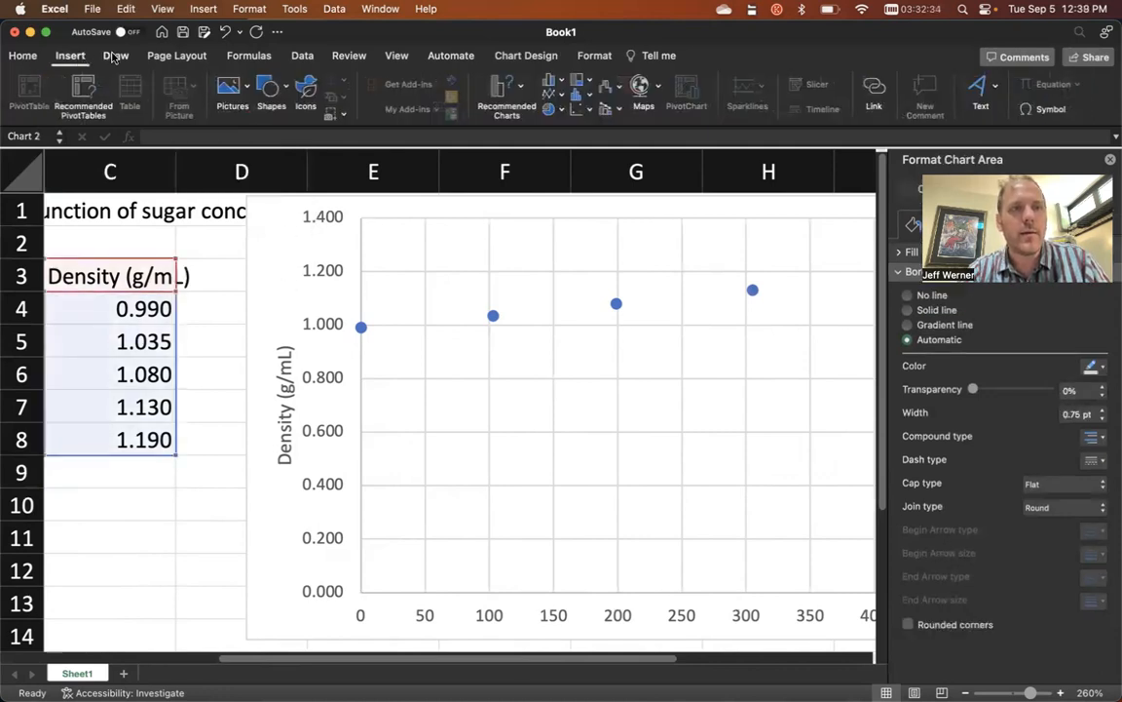
left_click(116, 56)
left_click(194, 58)
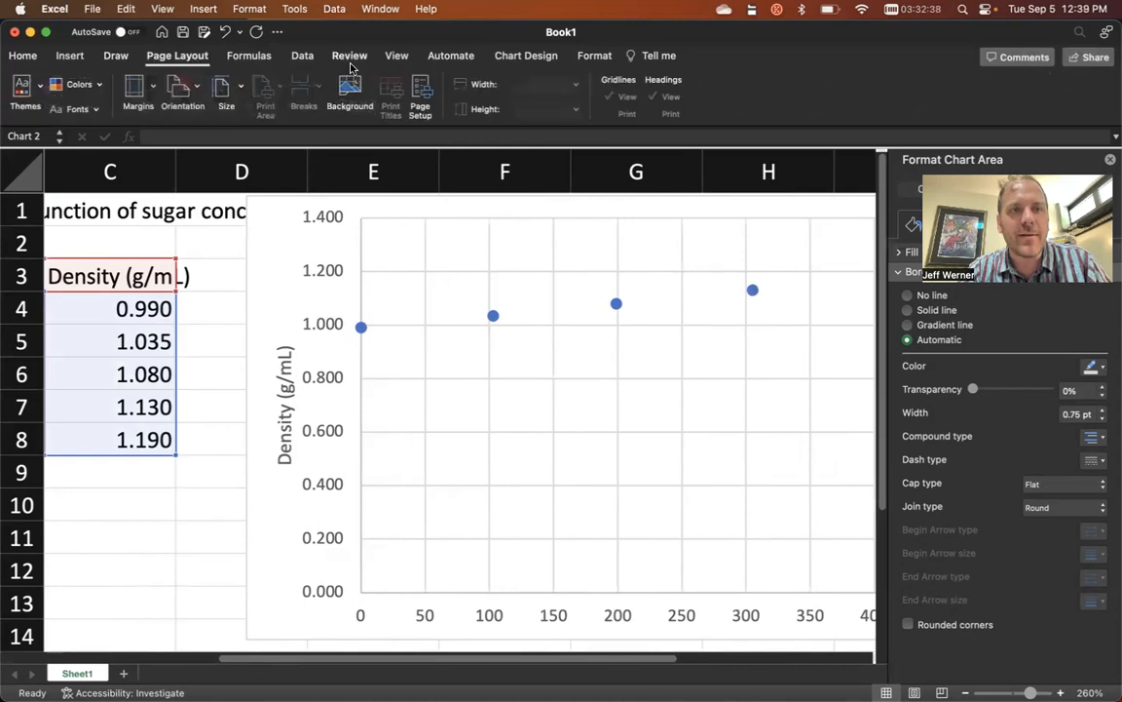
left_click(301, 56)
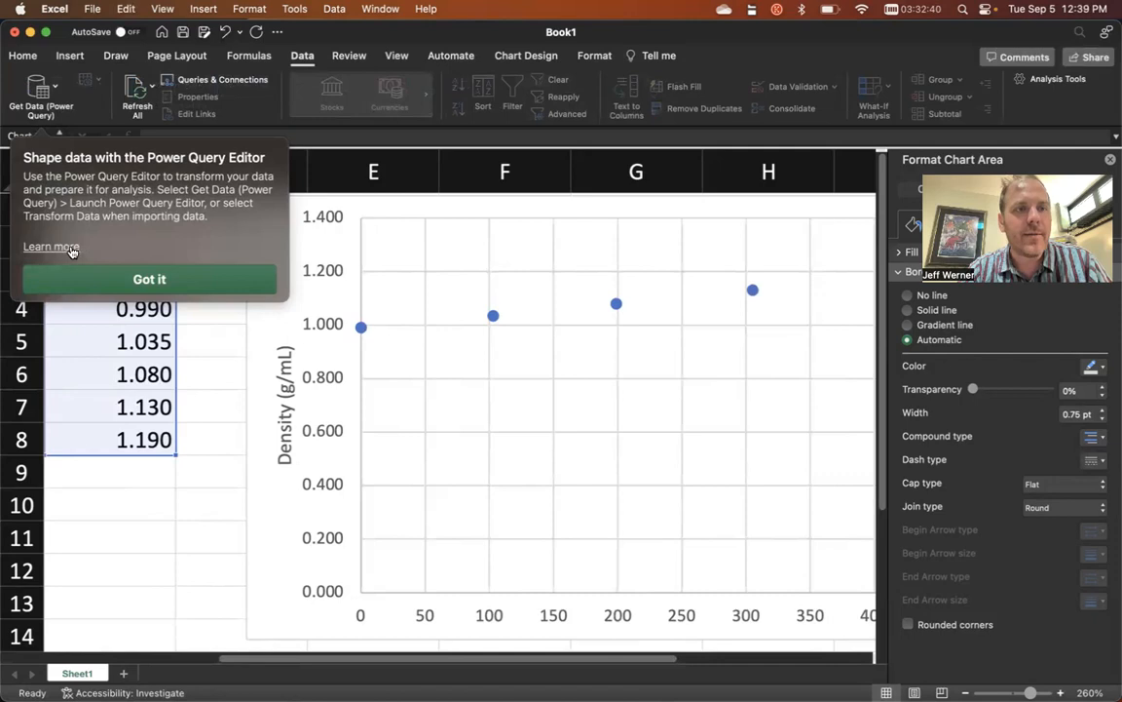
left_click(115, 276)
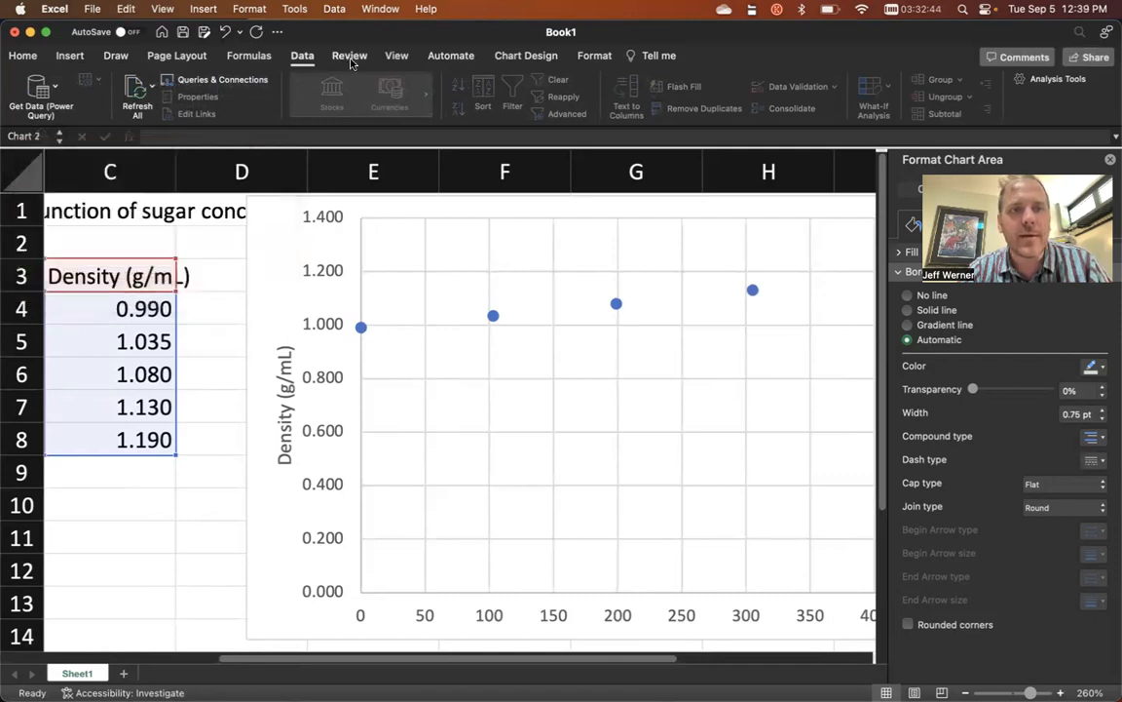
Step: Add a primary horizontal axis title to the scatter chart and replace its placeholder with "Sugar conc. (g/L)"
left_click(551, 57)
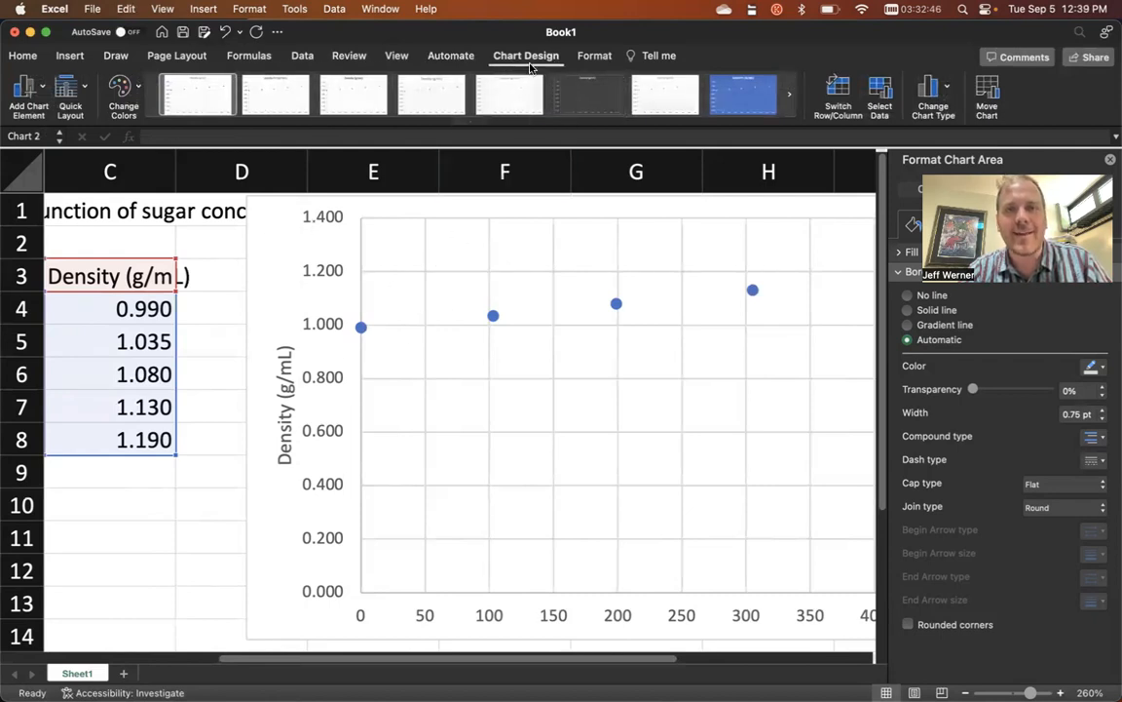
left_click(42, 90)
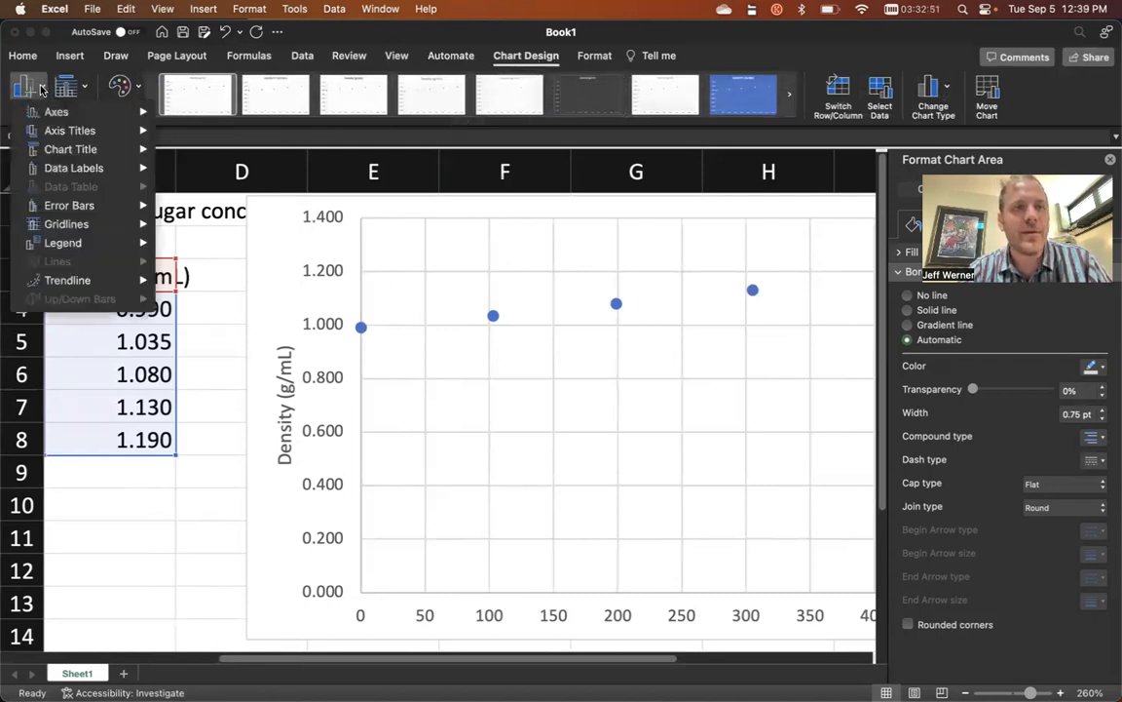
mouse_move(59, 130)
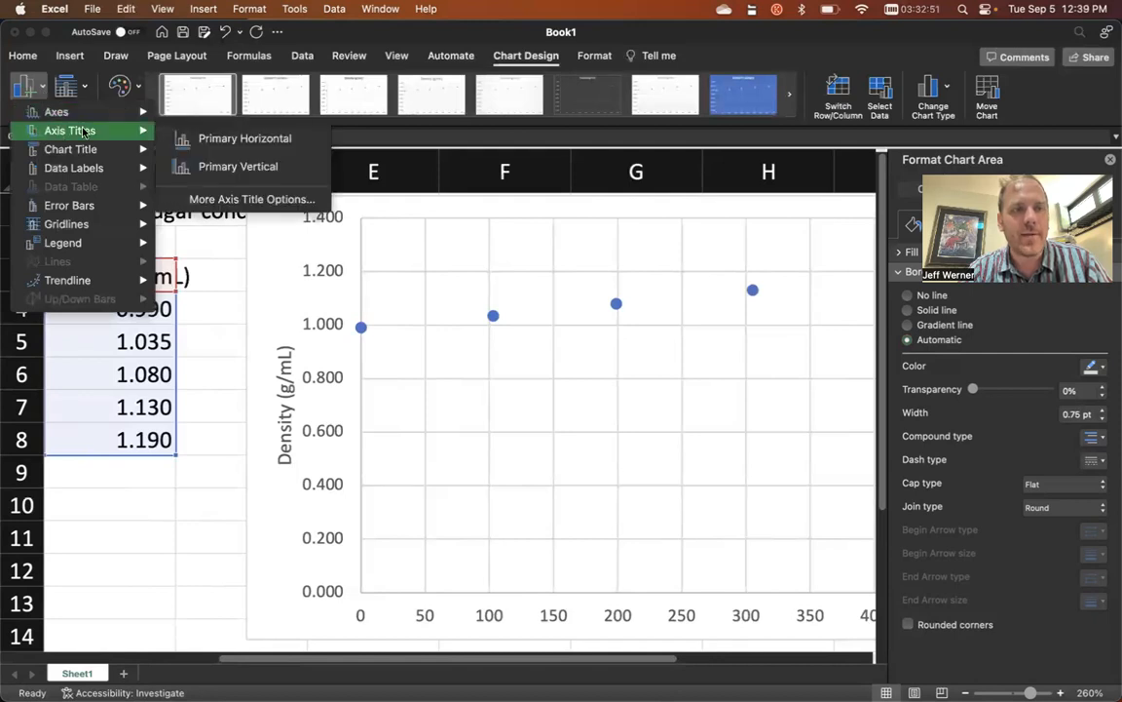
left_click(246, 148)
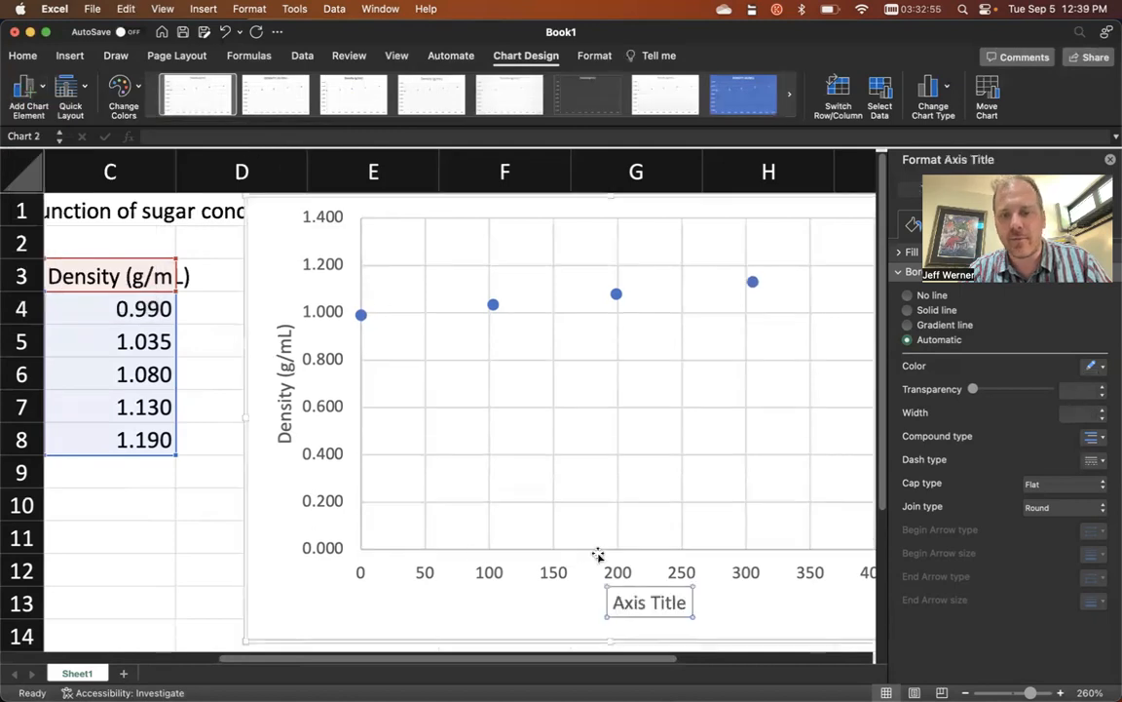
triple_click(650, 605)
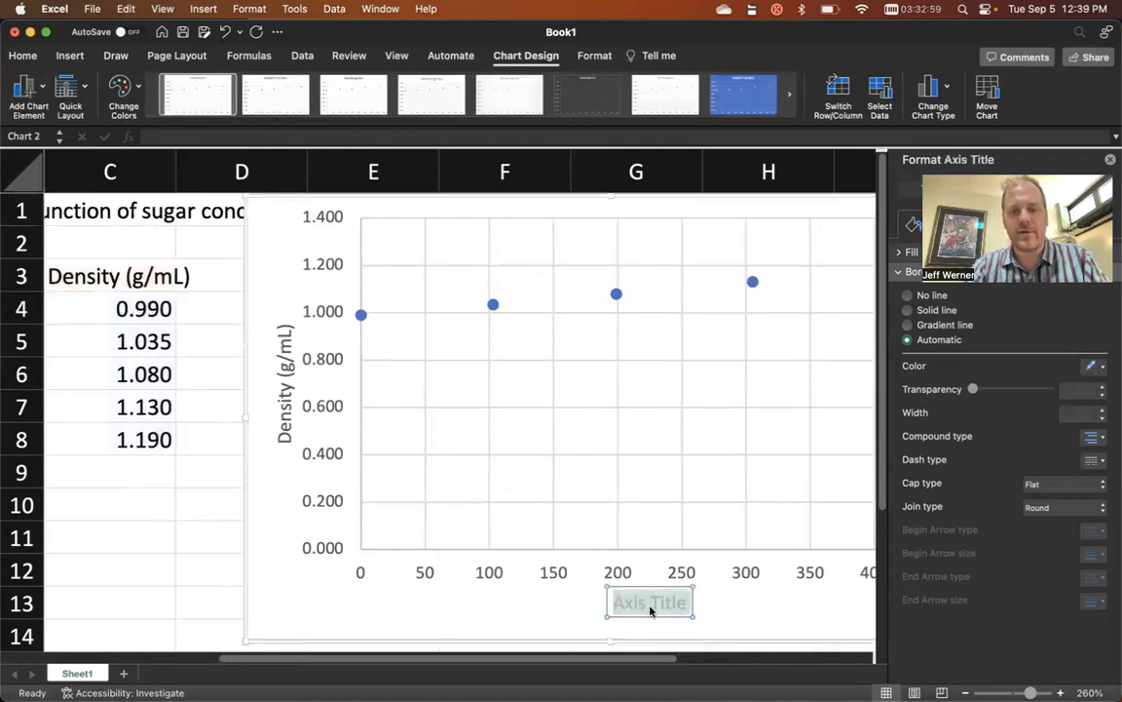
type("Sugar c")
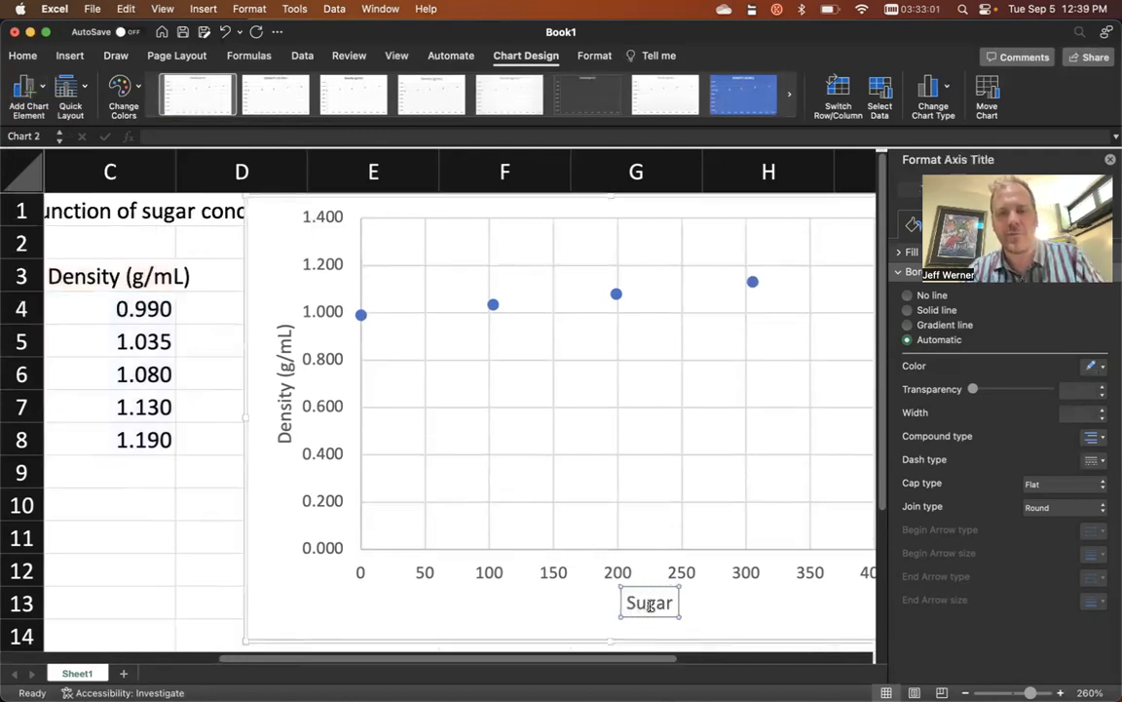
key("BackSpace")
key("BackSpace")
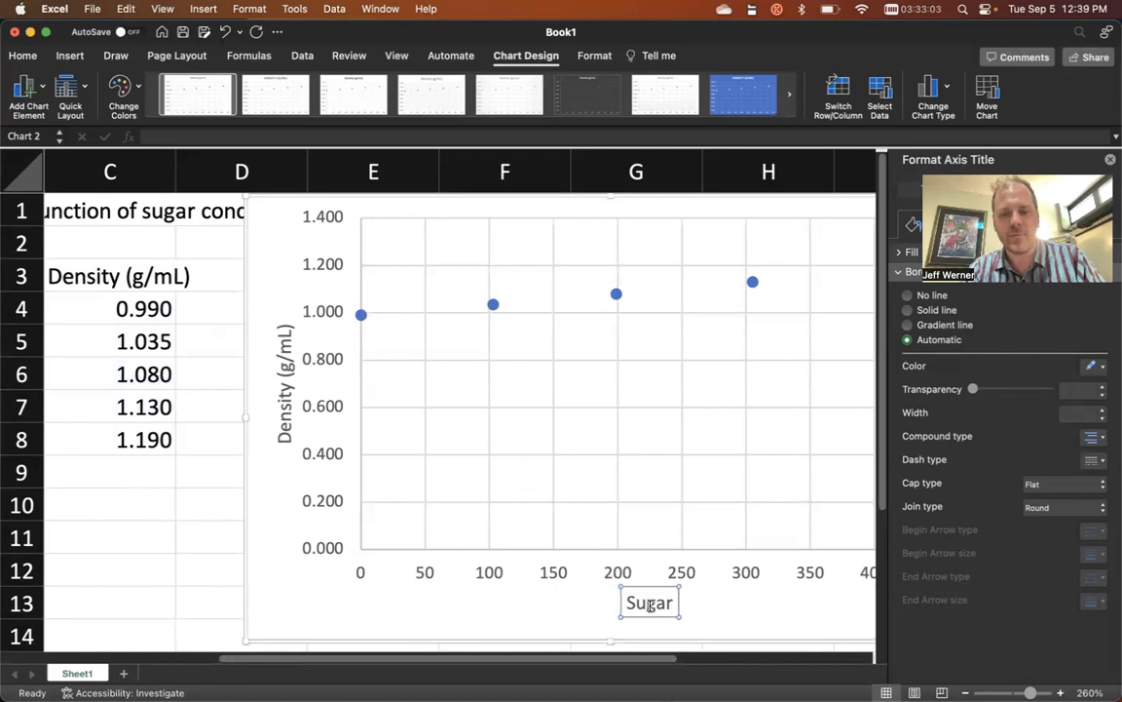
type("conc. (")
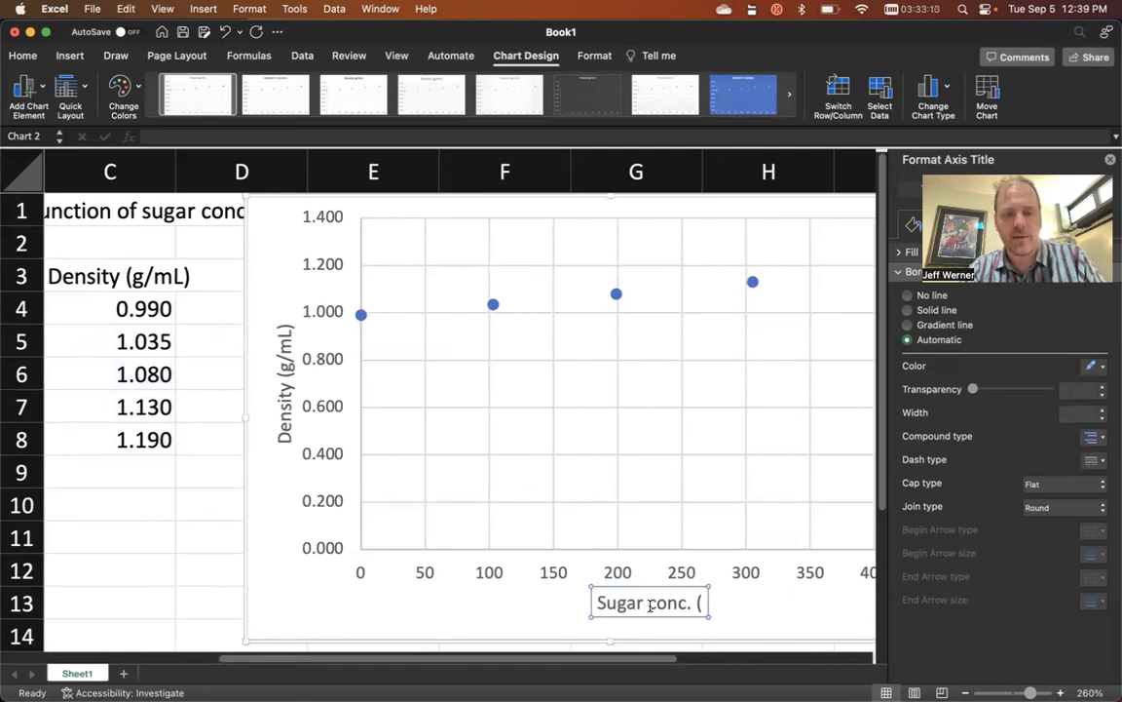
type("g/L)")
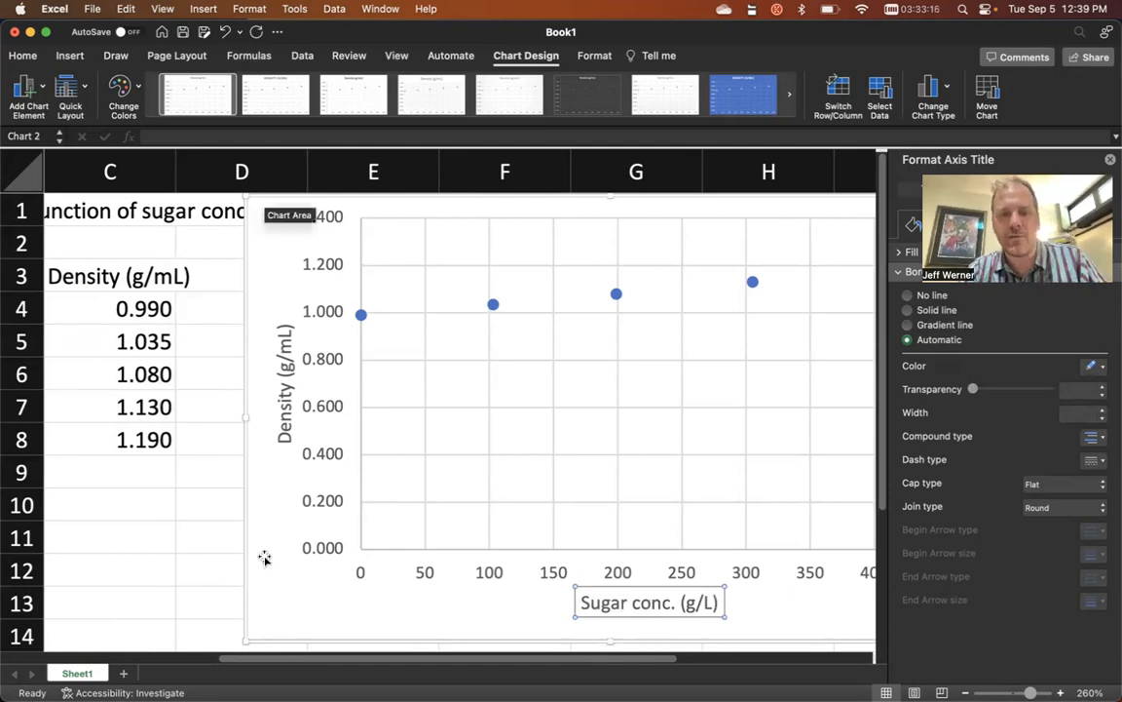
left_click(164, 538)
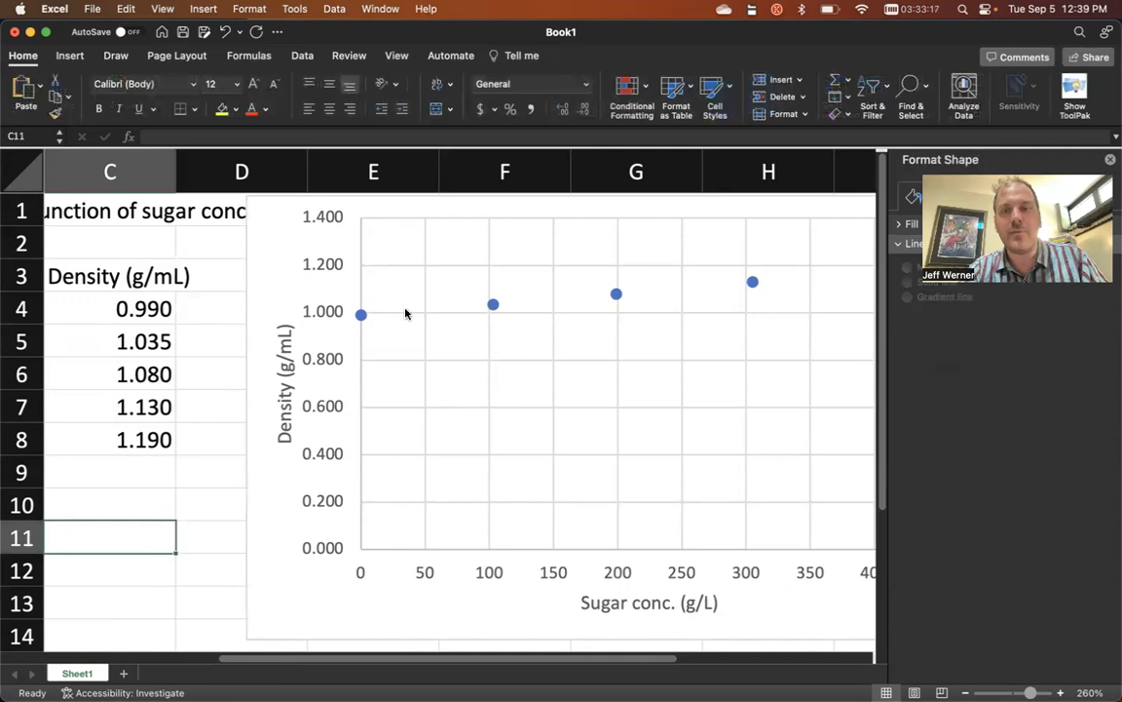
Step: Set the chart's vertical density axis bounds to a minimum of 0.85 and a maximum of 1.25
scroll(599, 373, "right", 2)
scroll(599, 373, "right", 4)
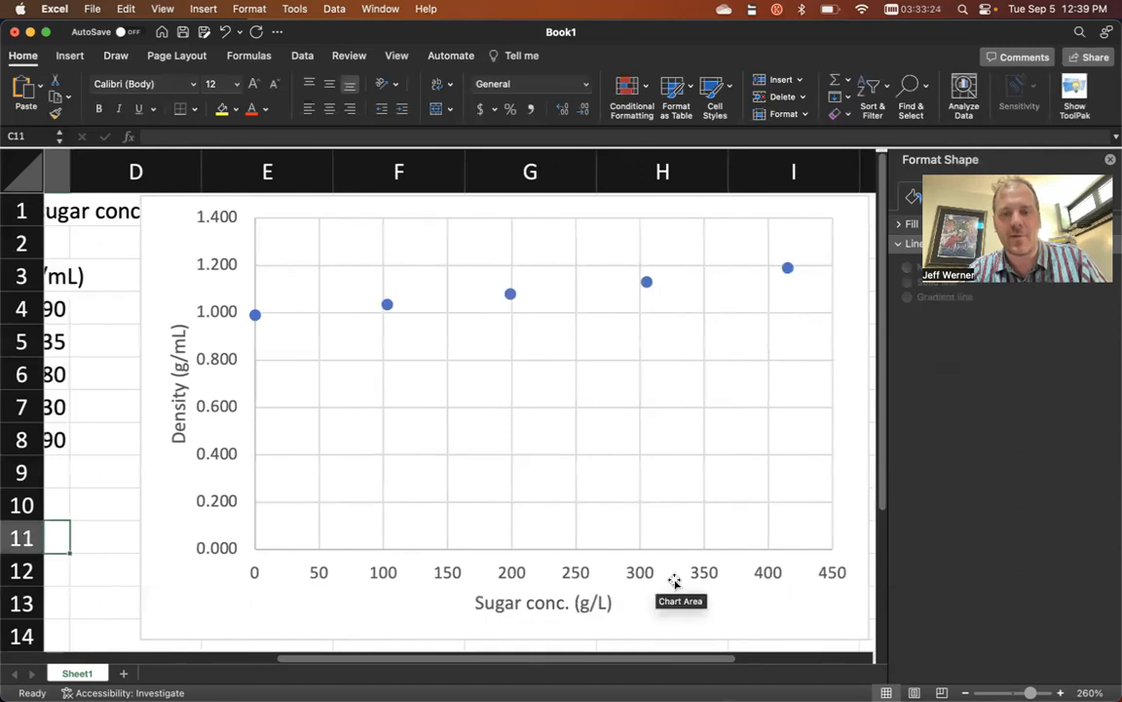
left_click(223, 454)
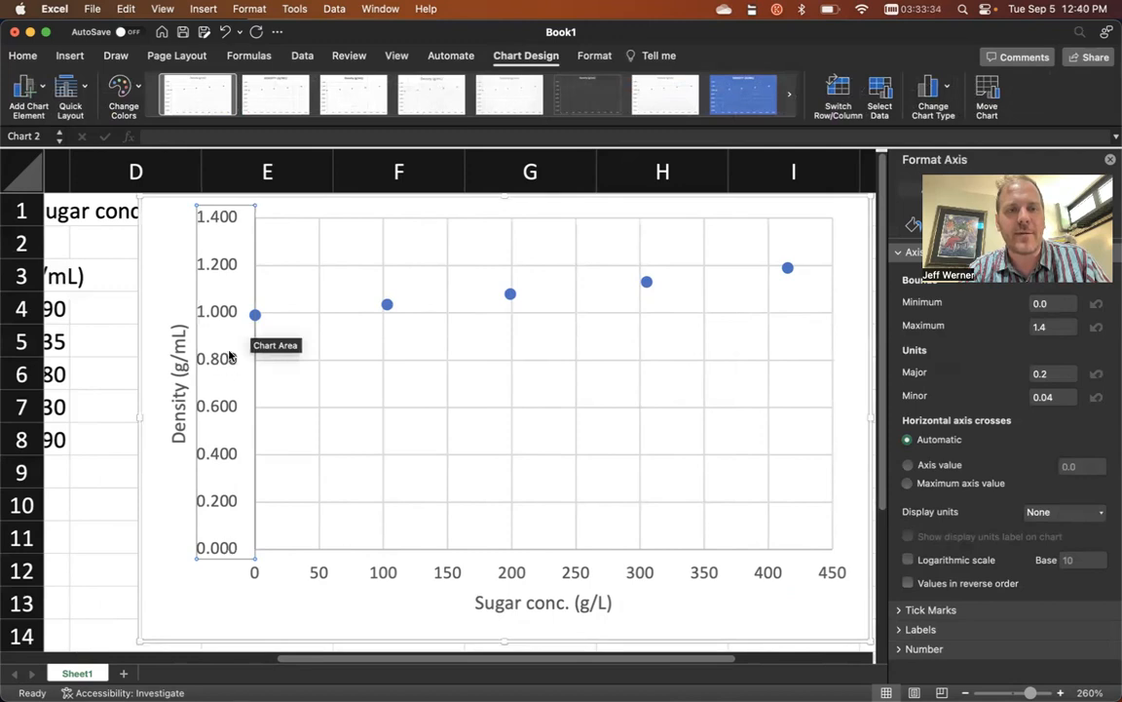
left_click(372, 575)
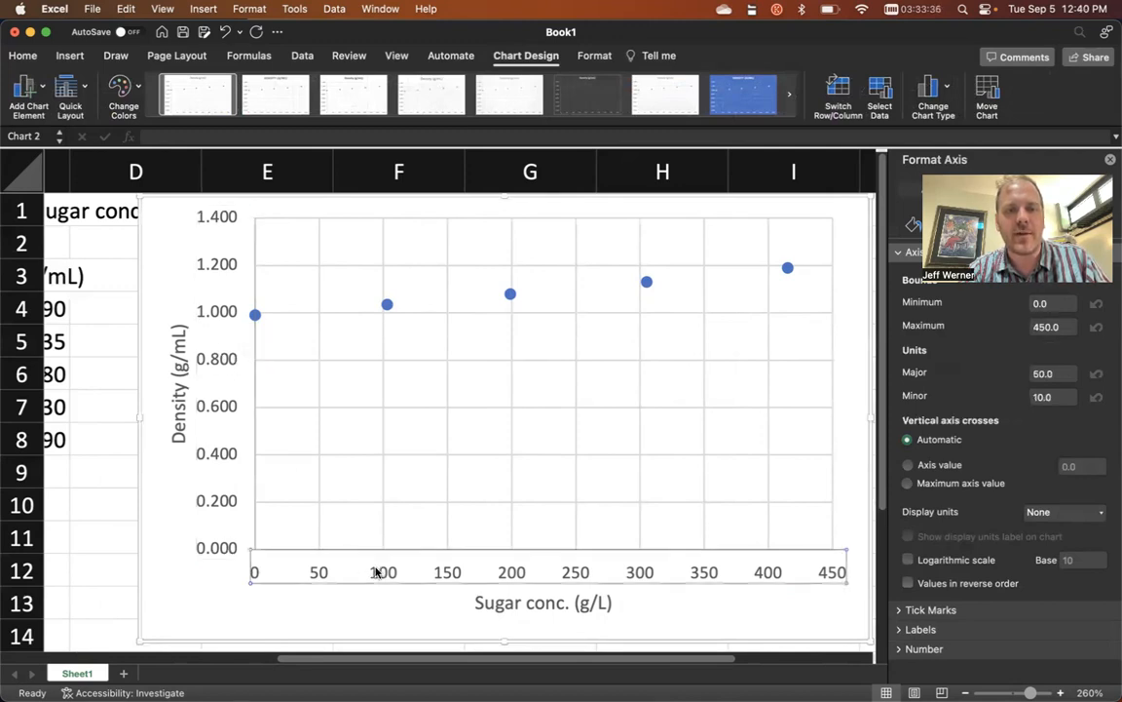
left_click(222, 455)
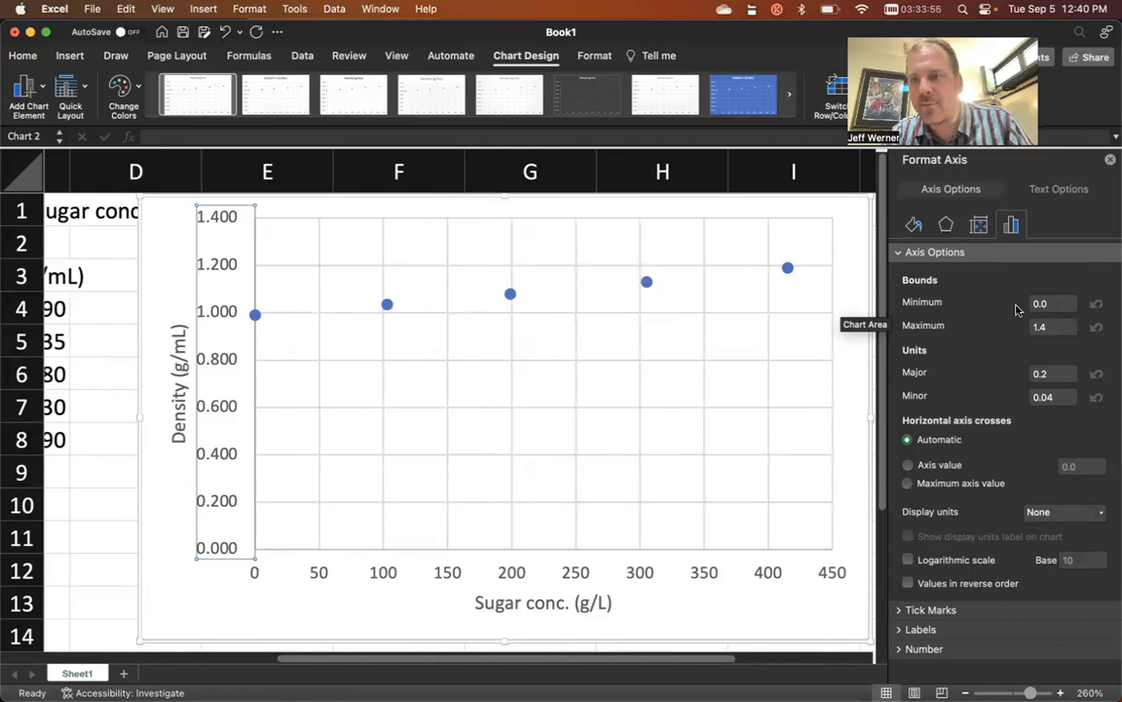
left_click(1055, 304)
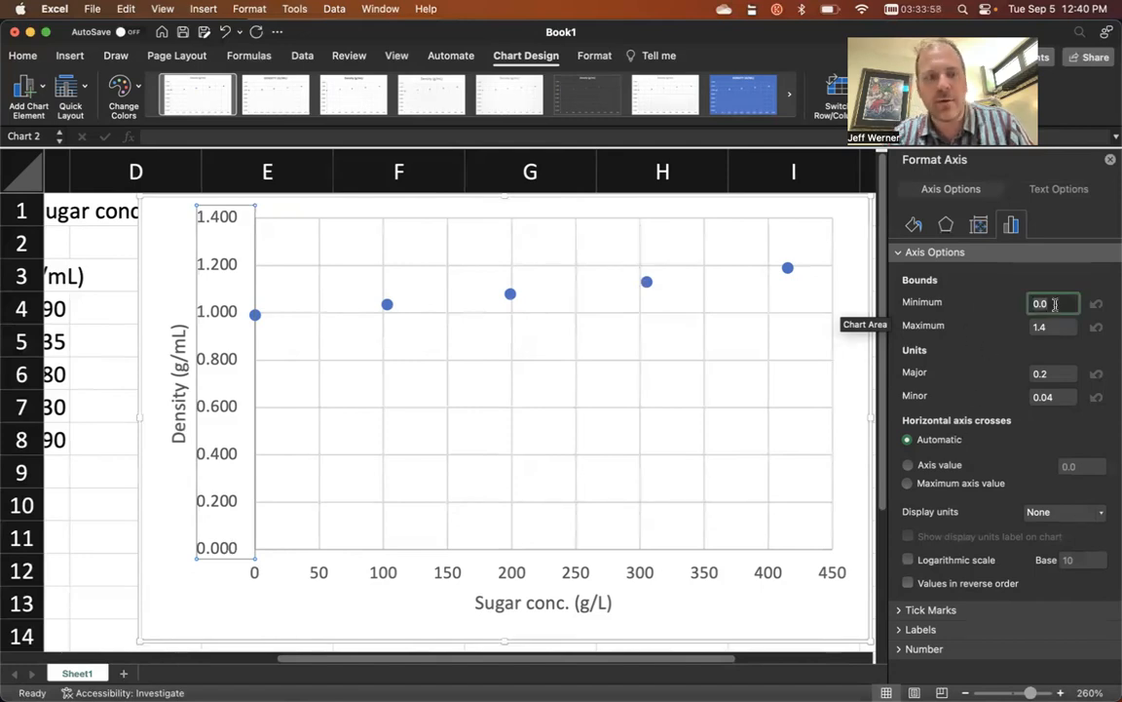
key("BackSpace")
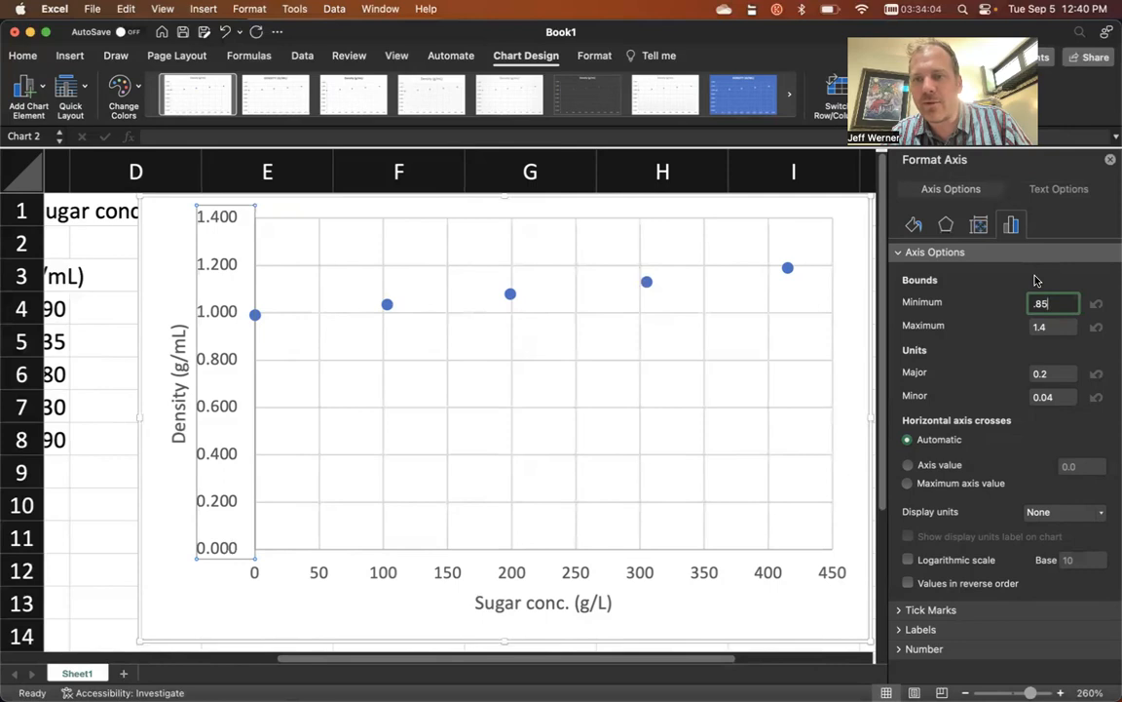
type(".85")
key("Tab")
type("1.25")
key("Return")
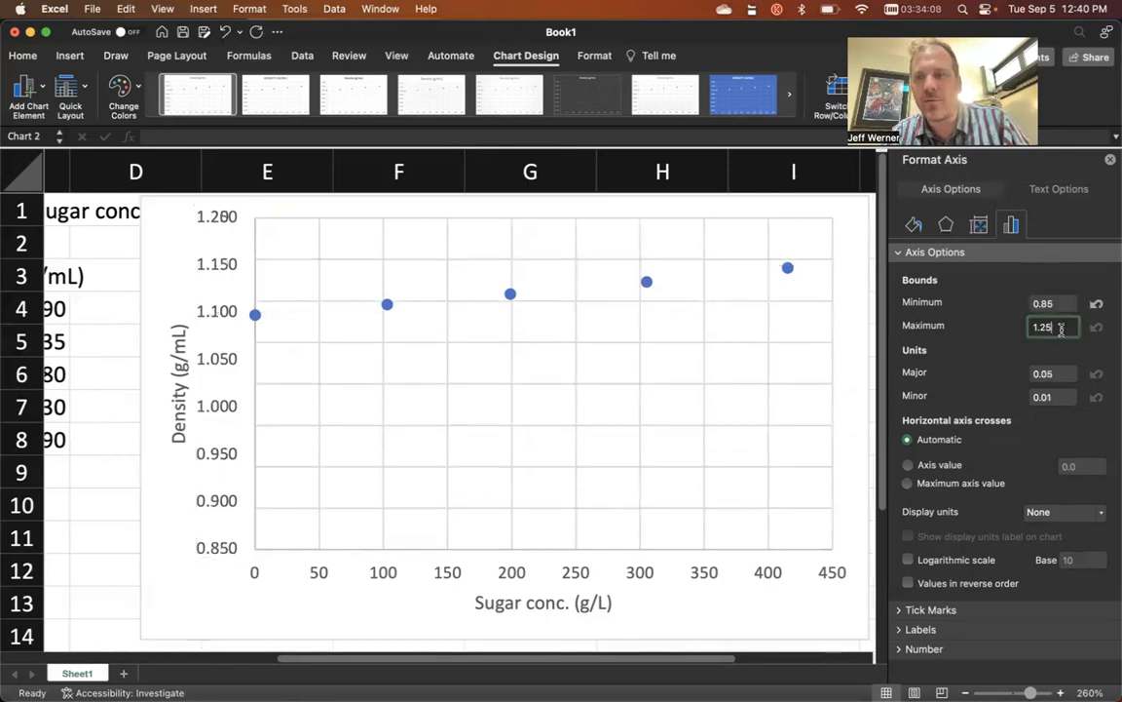
left_click(1065, 302)
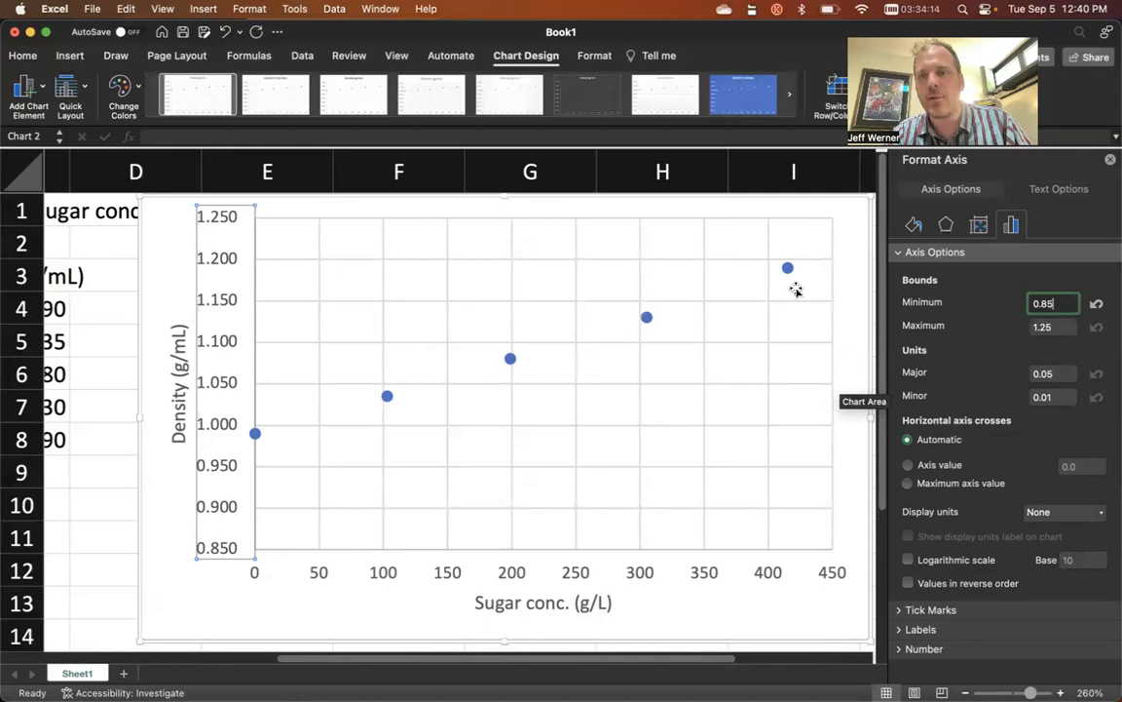
Step: Add a linear trendline to the density data series in the scatter chart
left_click(509, 360)
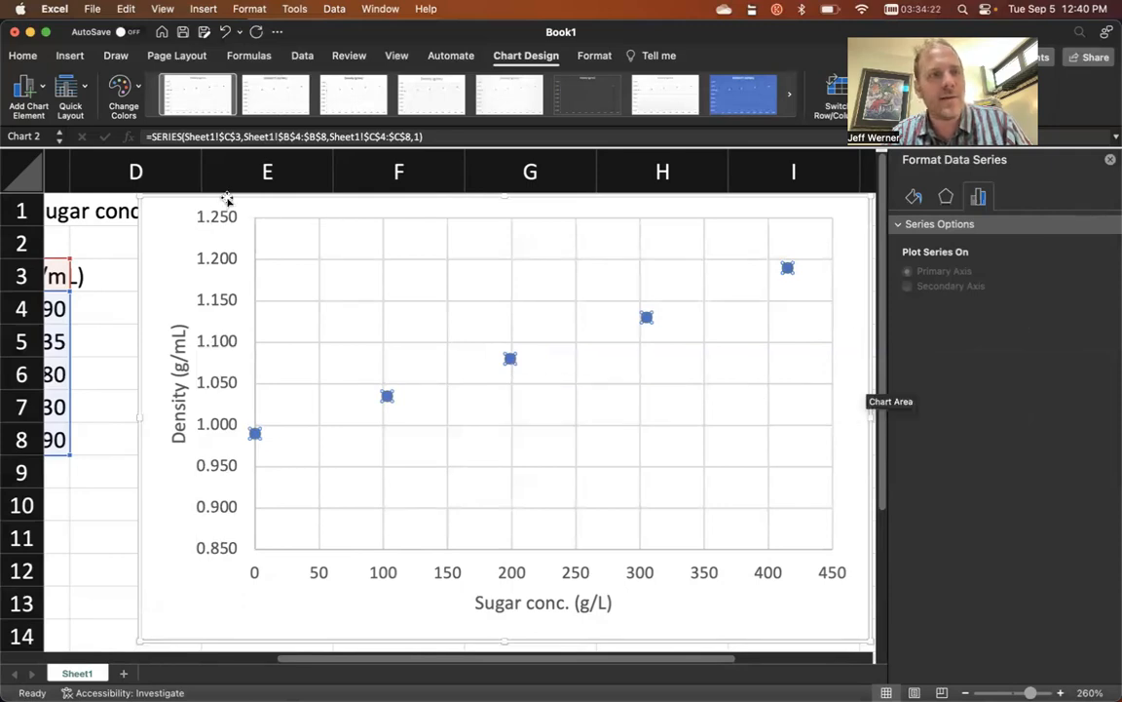
left_click(41, 89)
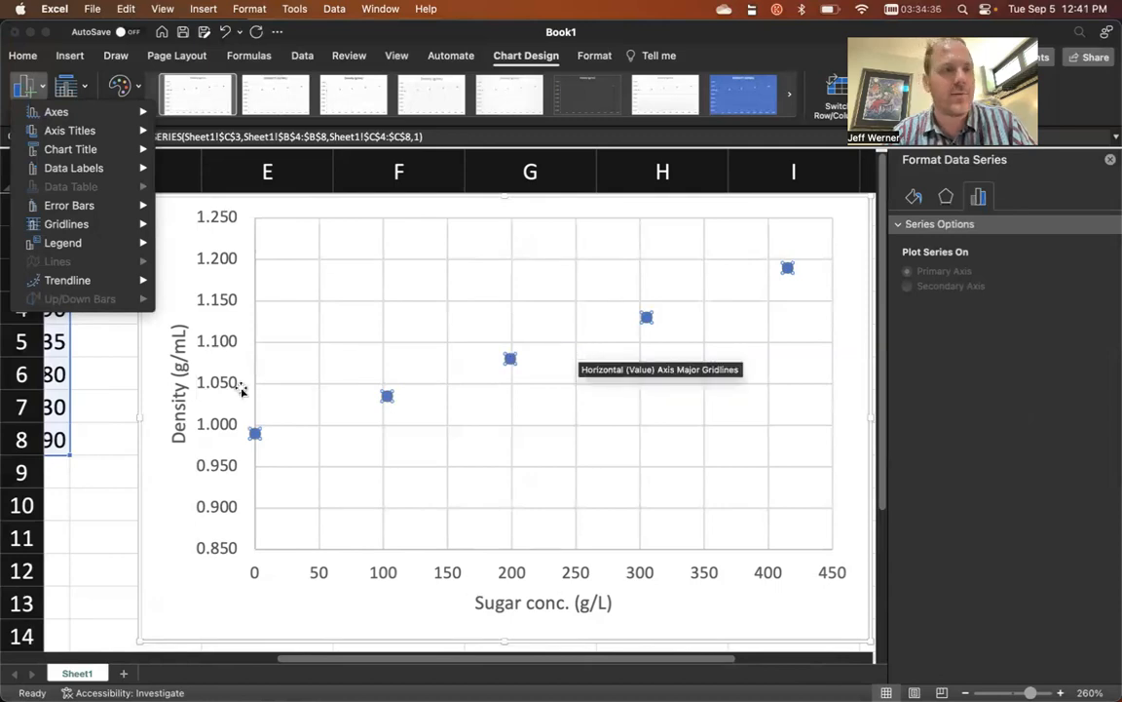
mouse_move(84, 139)
mouse_move(107, 115)
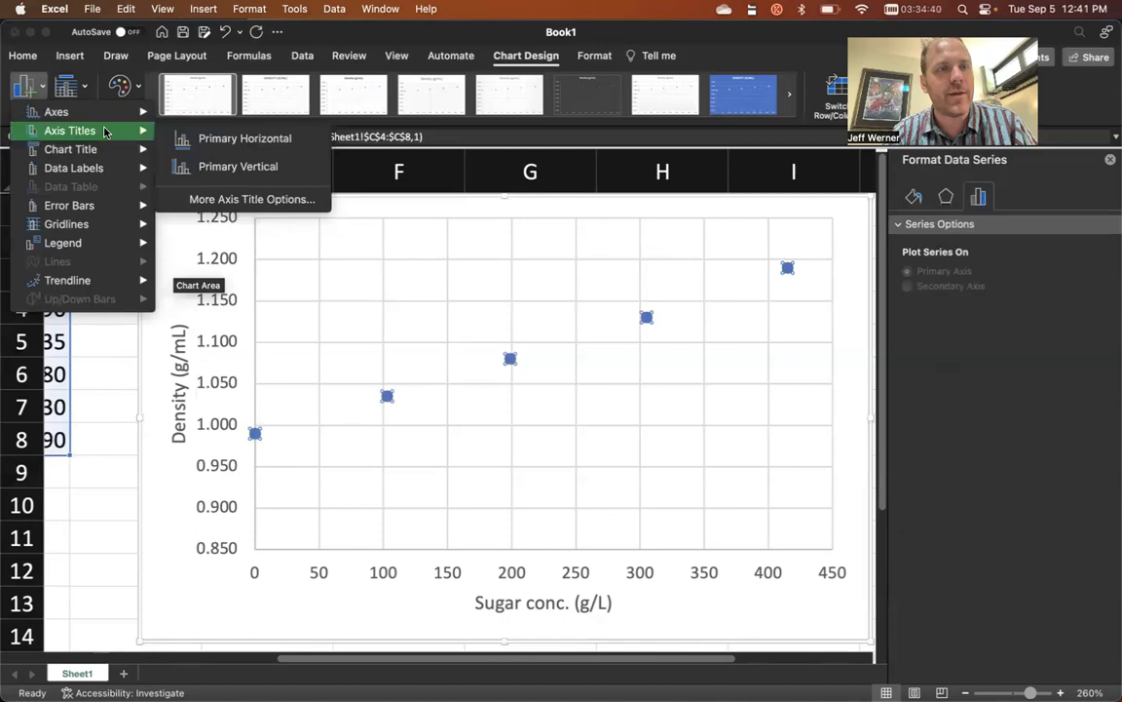
left_click(42, 87)
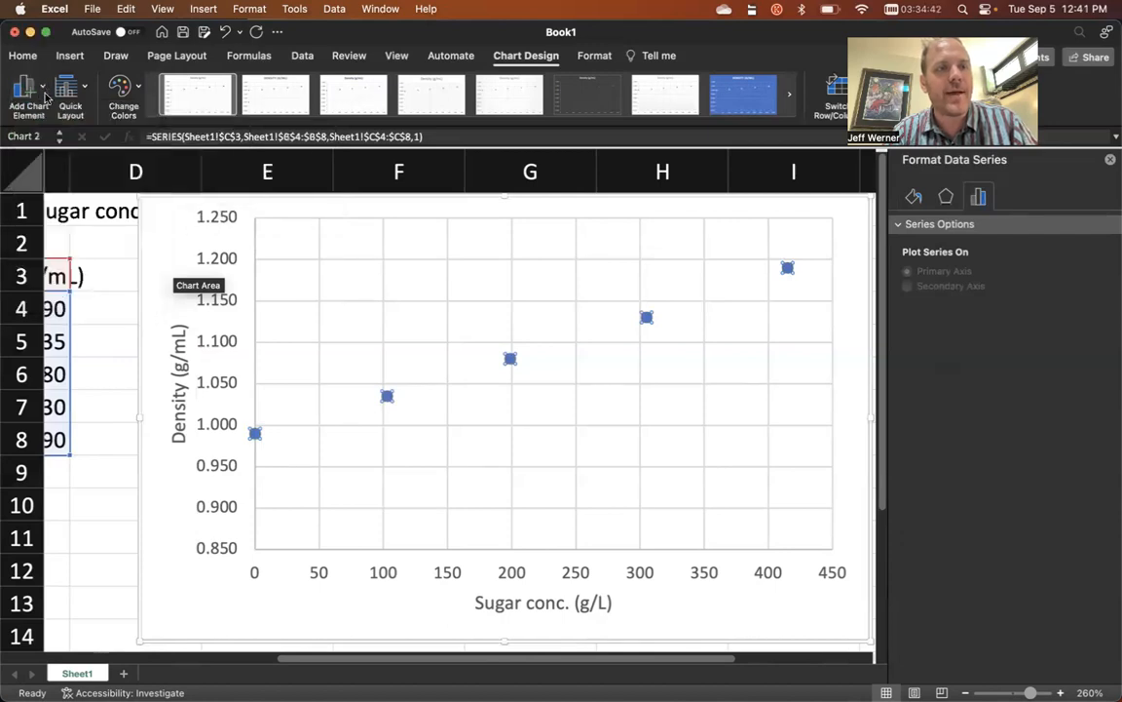
left_click(42, 90)
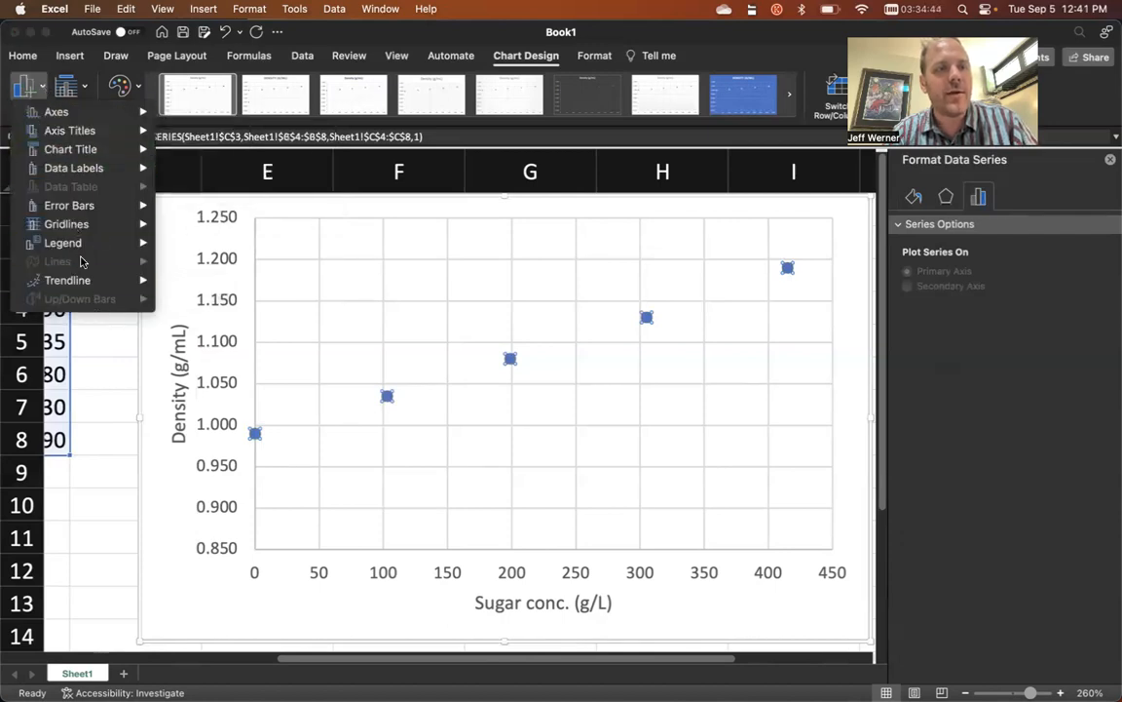
mouse_move(89, 290)
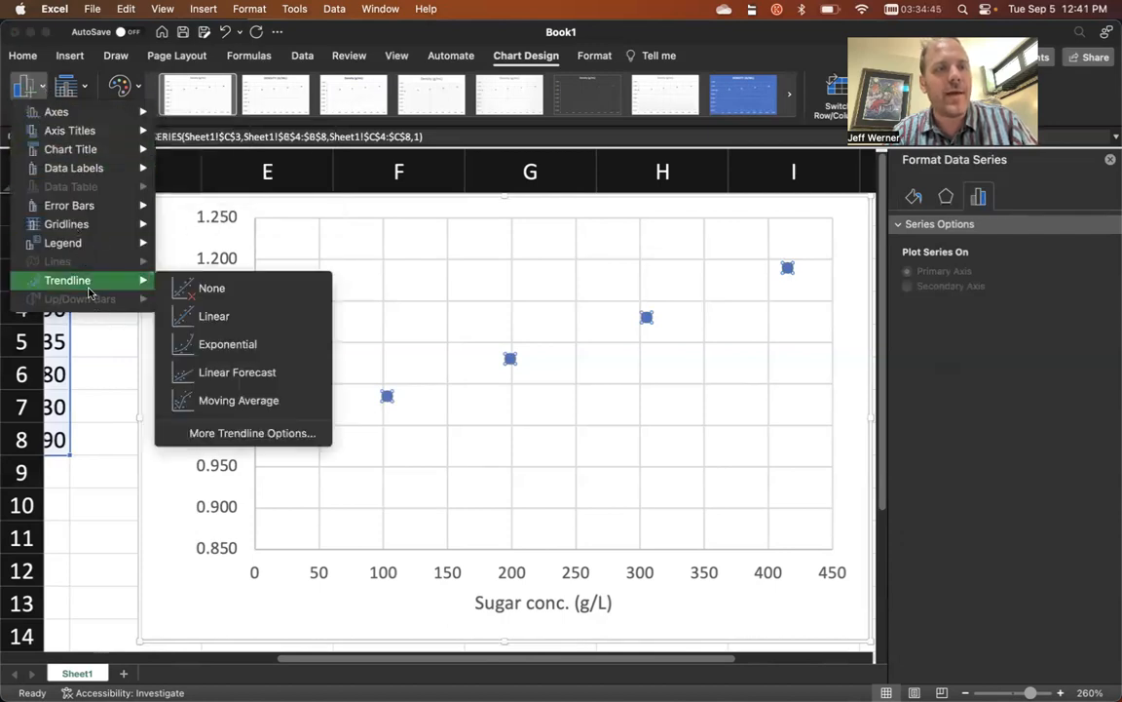
left_click(234, 321)
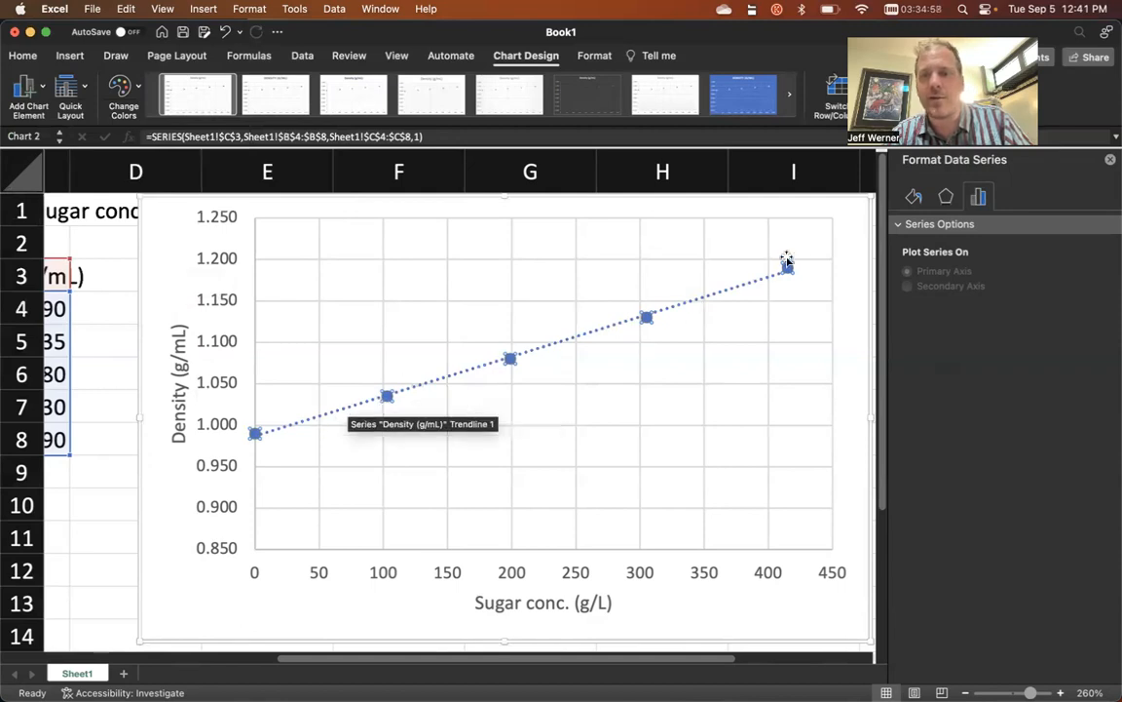
Step: Display the trendline's equation and R-squared value on the chart and move their label into the clear space above the line
left_click(734, 291)
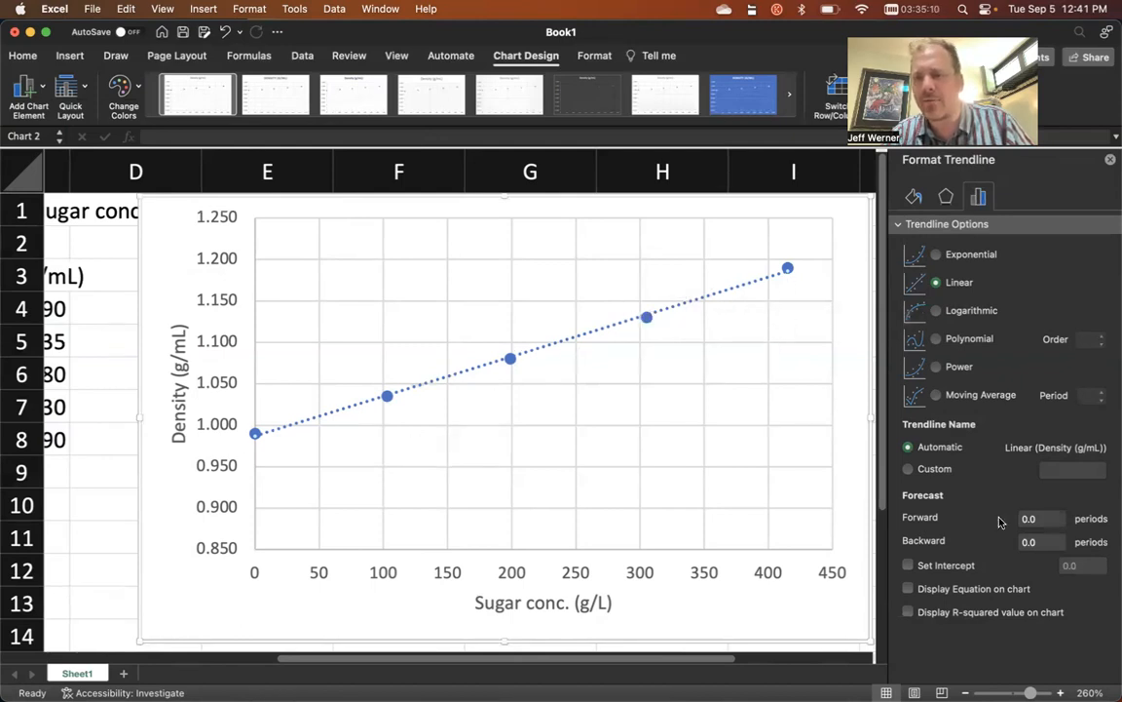
left_click(944, 593)
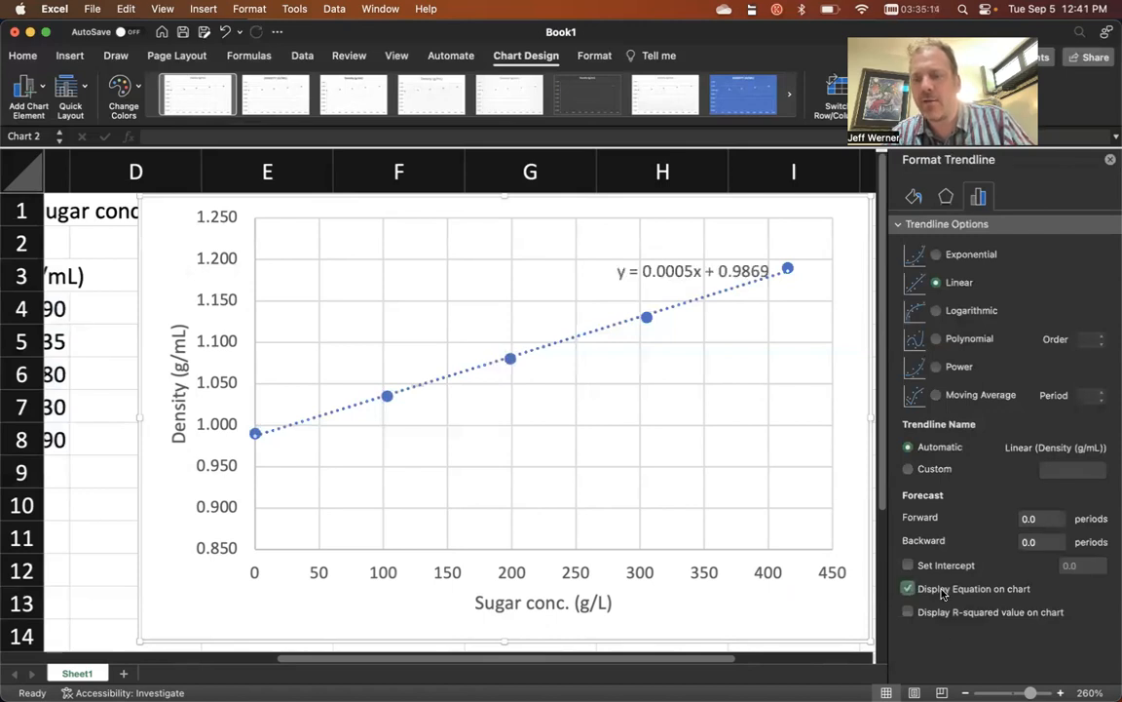
left_click(931, 612)
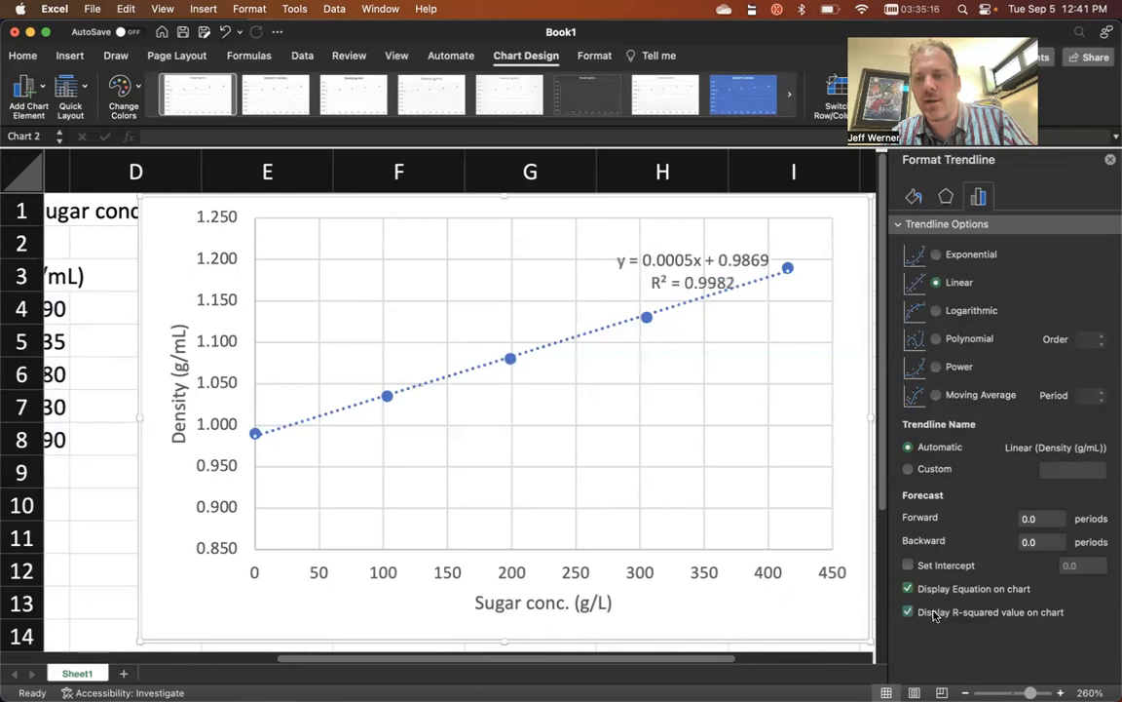
left_click(685, 255)
left_click_drag(685, 255, 545, 234)
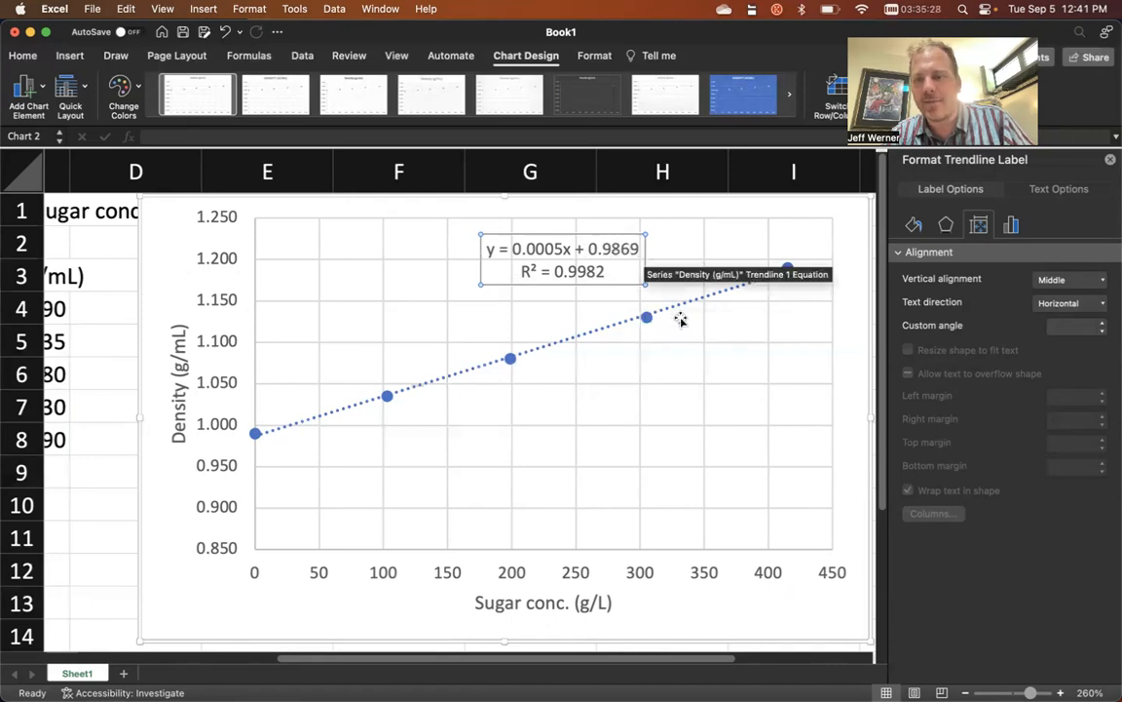
left_click(915, 226)
left_click(945, 227)
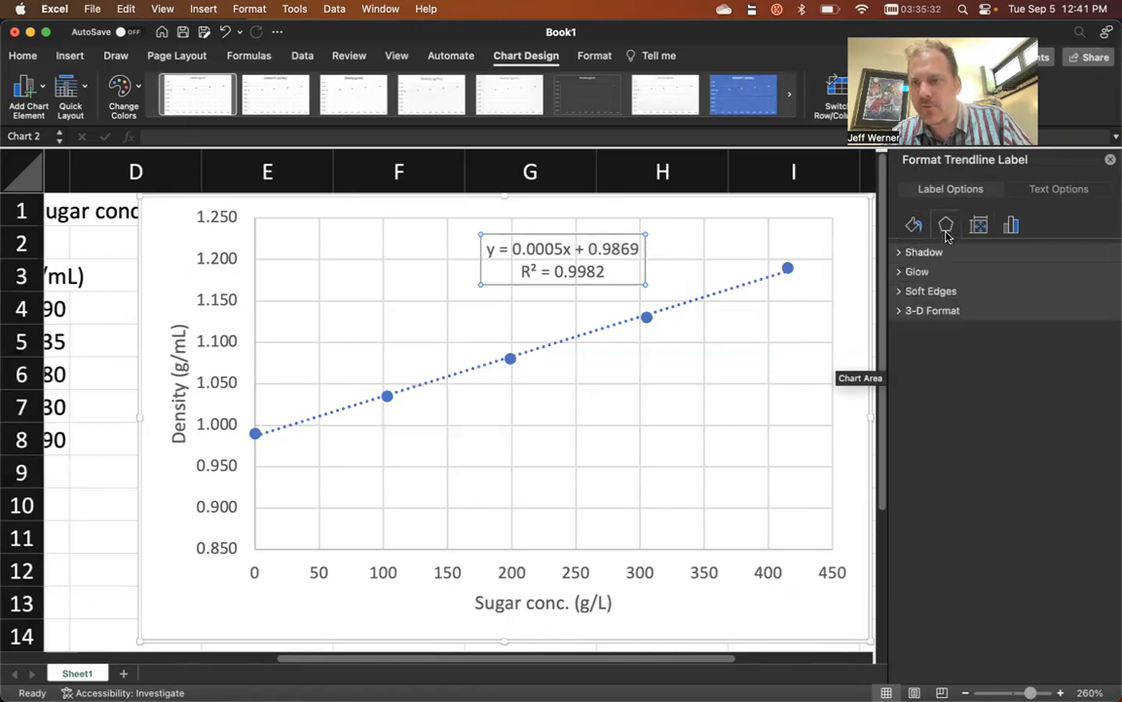
left_click(979, 227)
left_click(1013, 228)
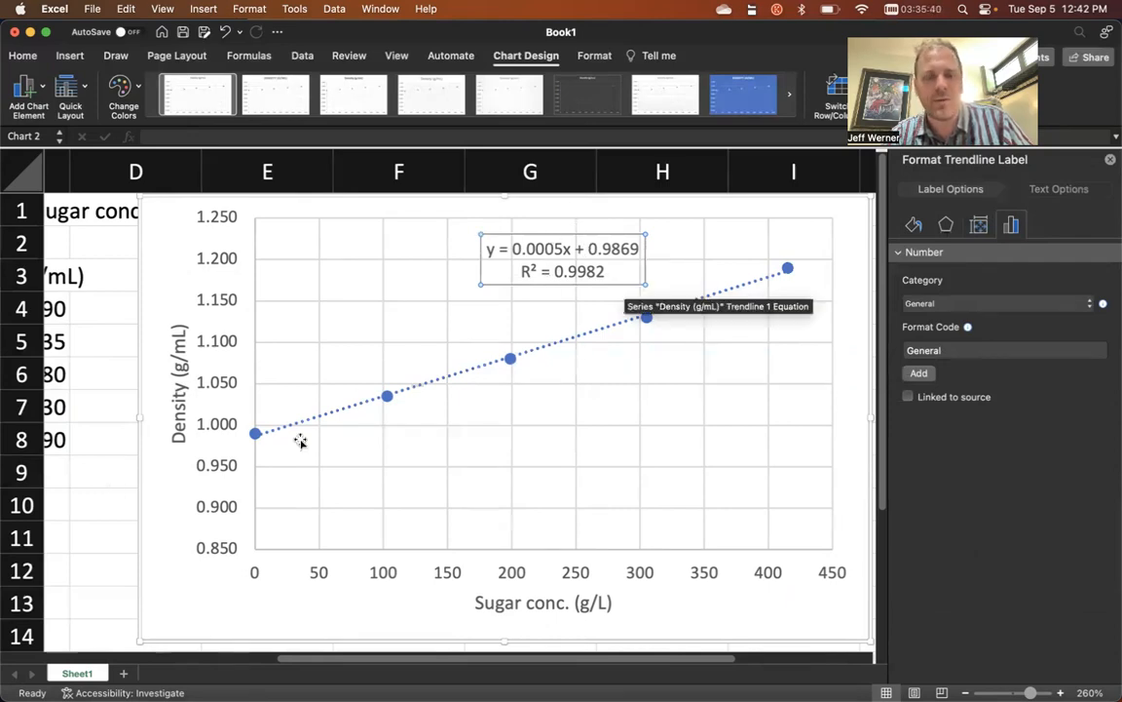
Step: Label cell B10 "Slope" and cell B11 "intercept" below the sugar concentration data
left_click(98, 512)
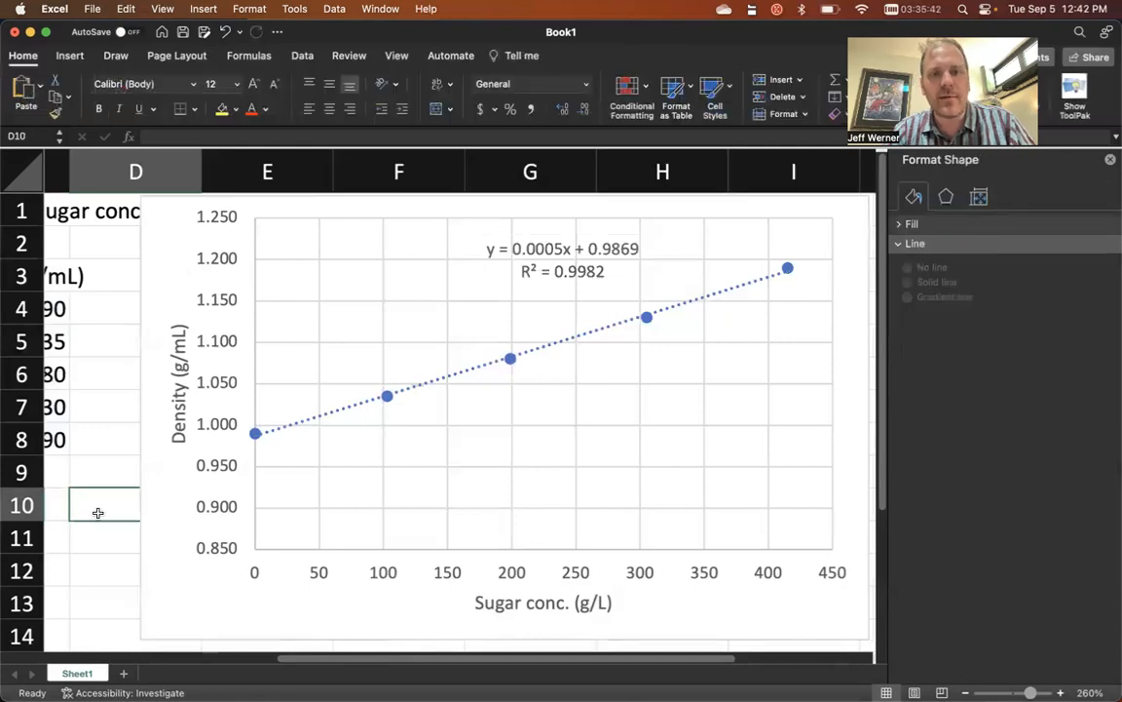
scroll(98, 512, "left", 5)
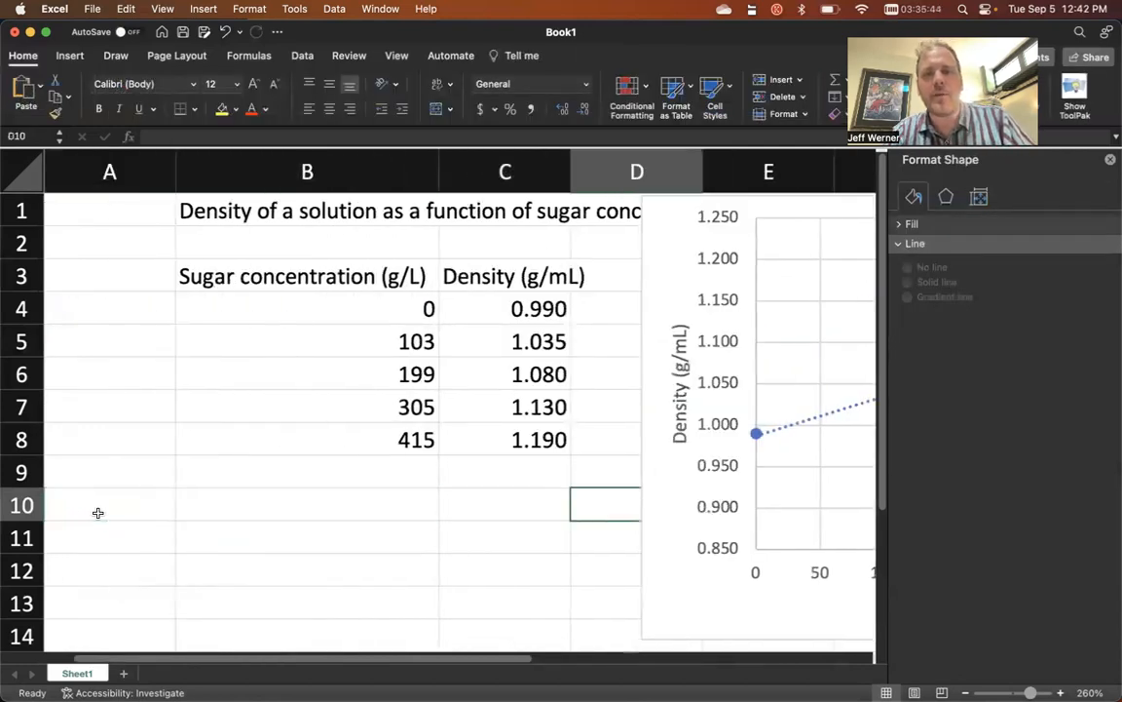
key("Left")
key("Left")
type("Slope")
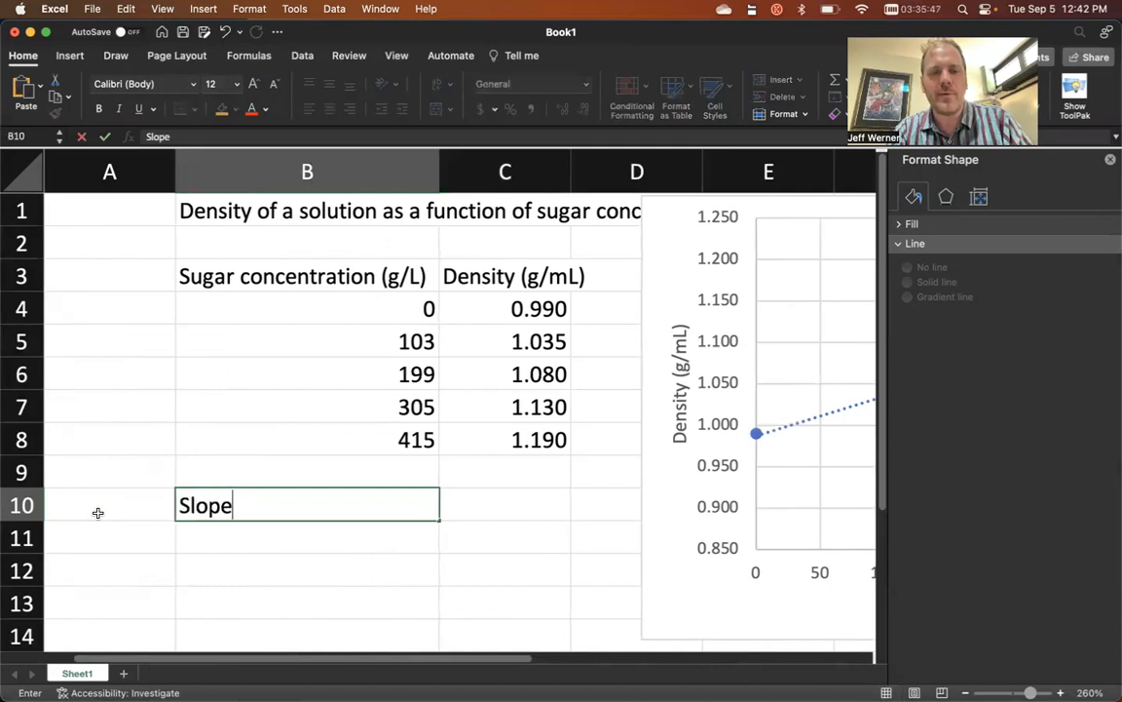
key("Return")
type("intercept")
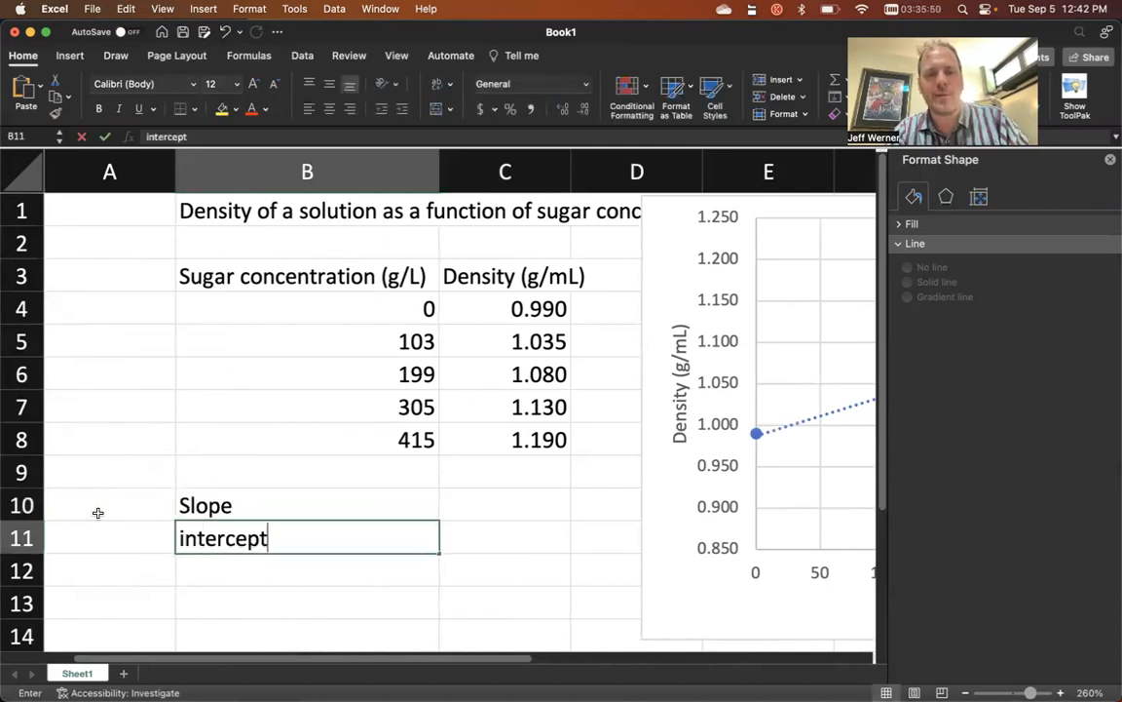
key("Return")
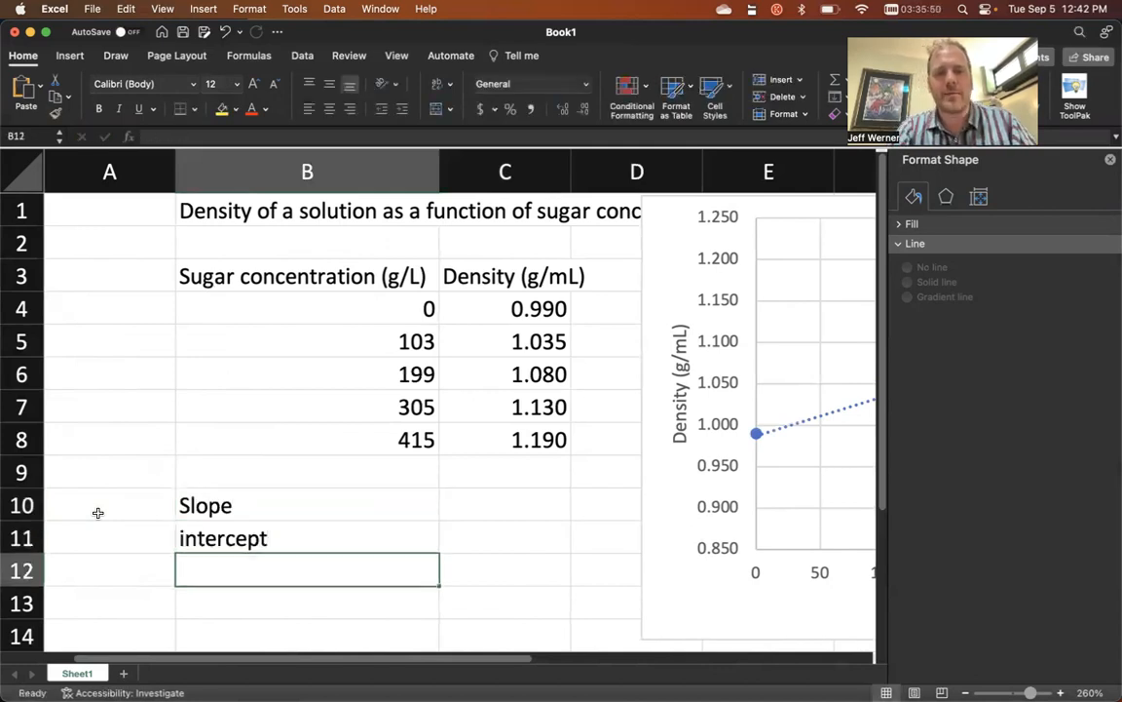
Step: Calculate the slope in C10 with SLOPE, using densities C4:C8 as known y values and concentrations B4:B8 as known x values
key("Up")
key("Right")
key("Up")
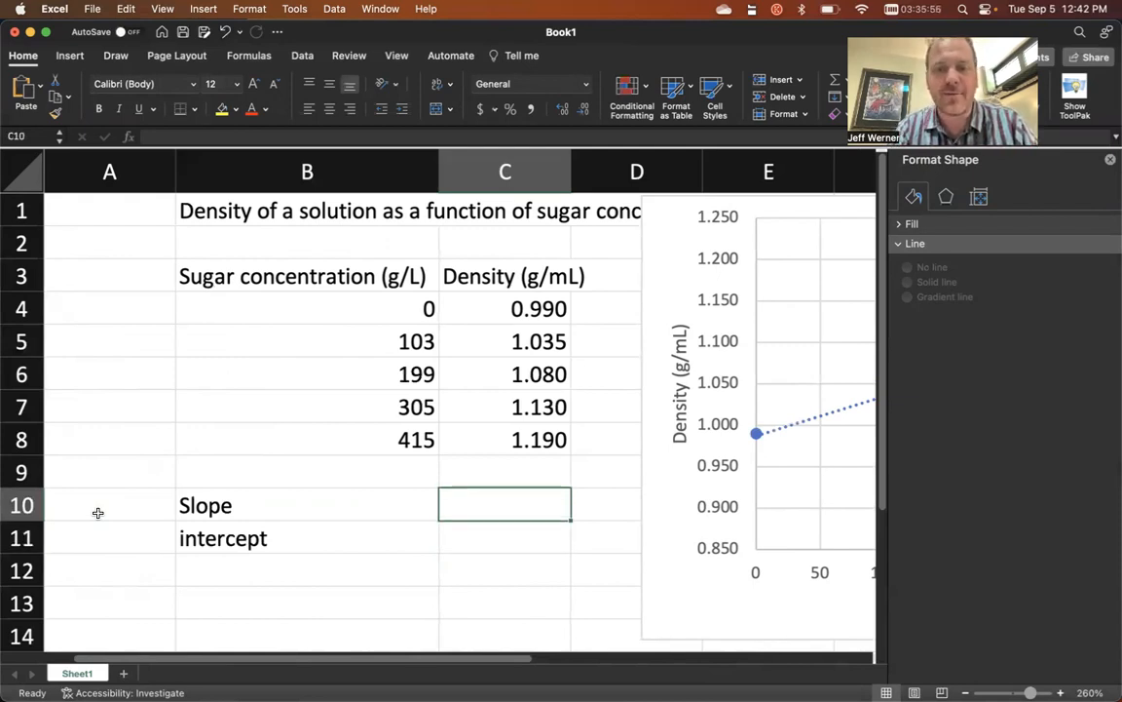
type("=")
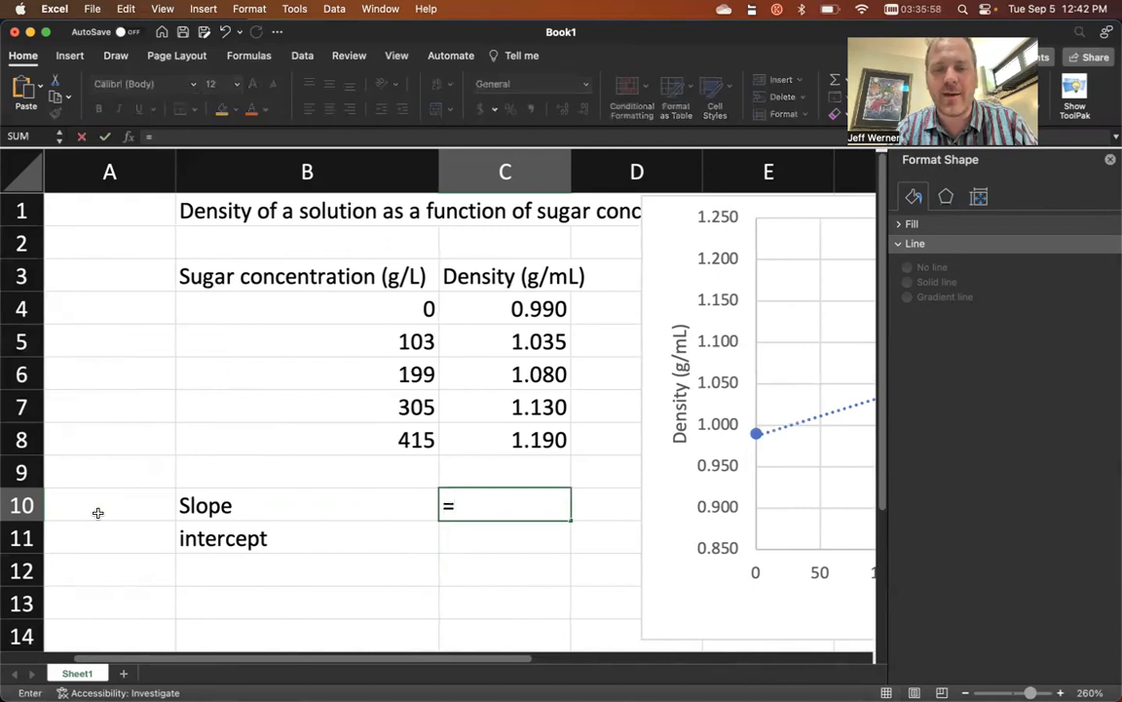
type("slo")
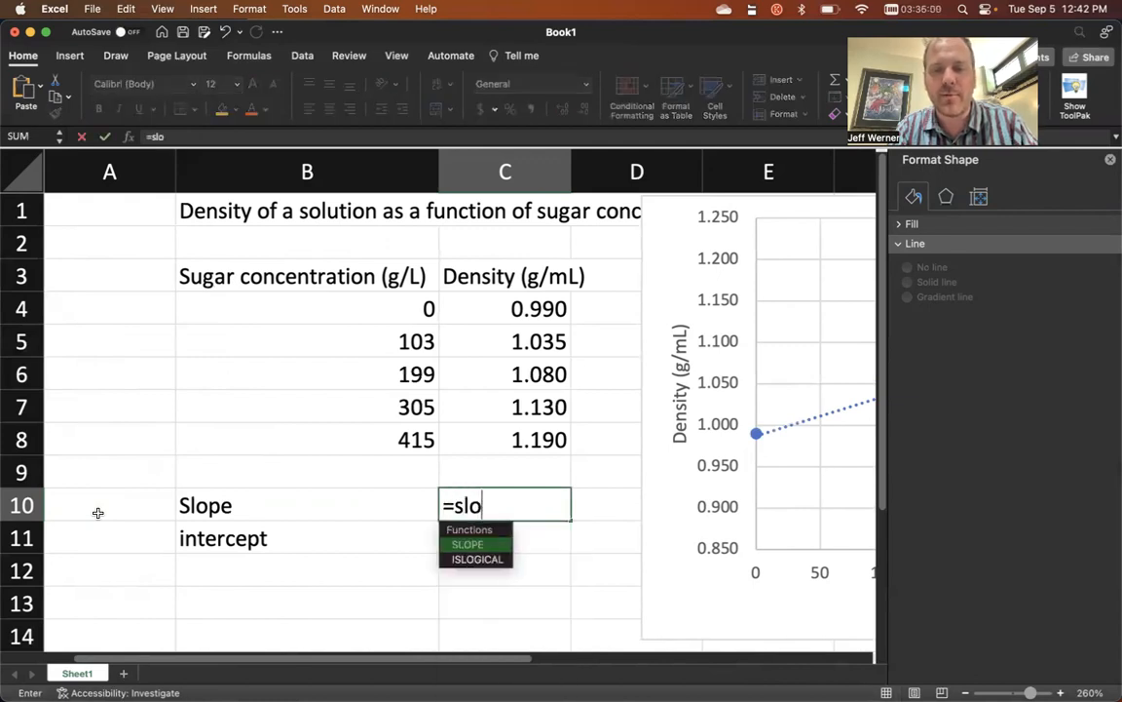
type("pe(")
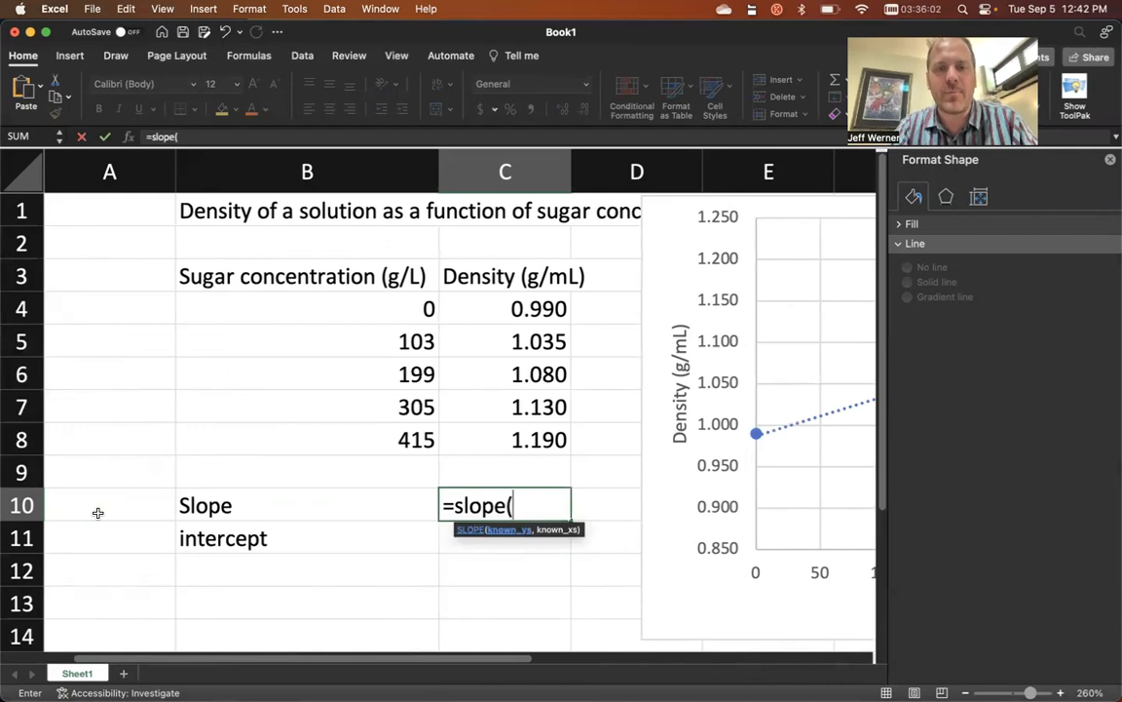
left_click_drag(529, 311, 528, 448)
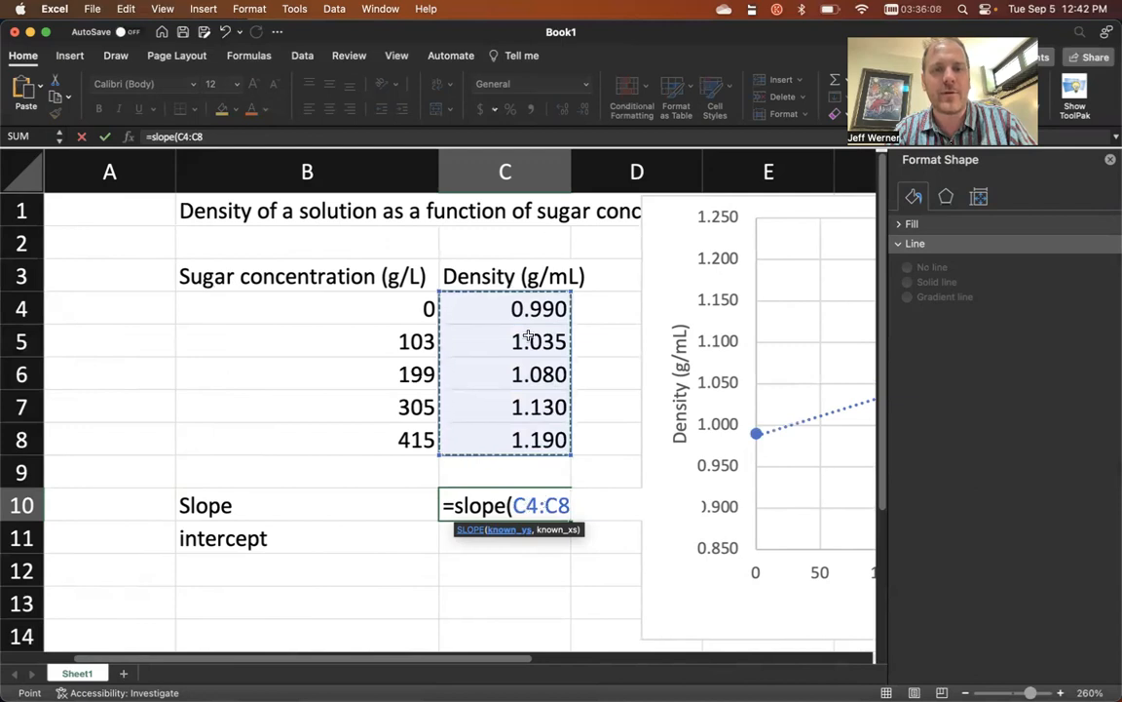
type(",")
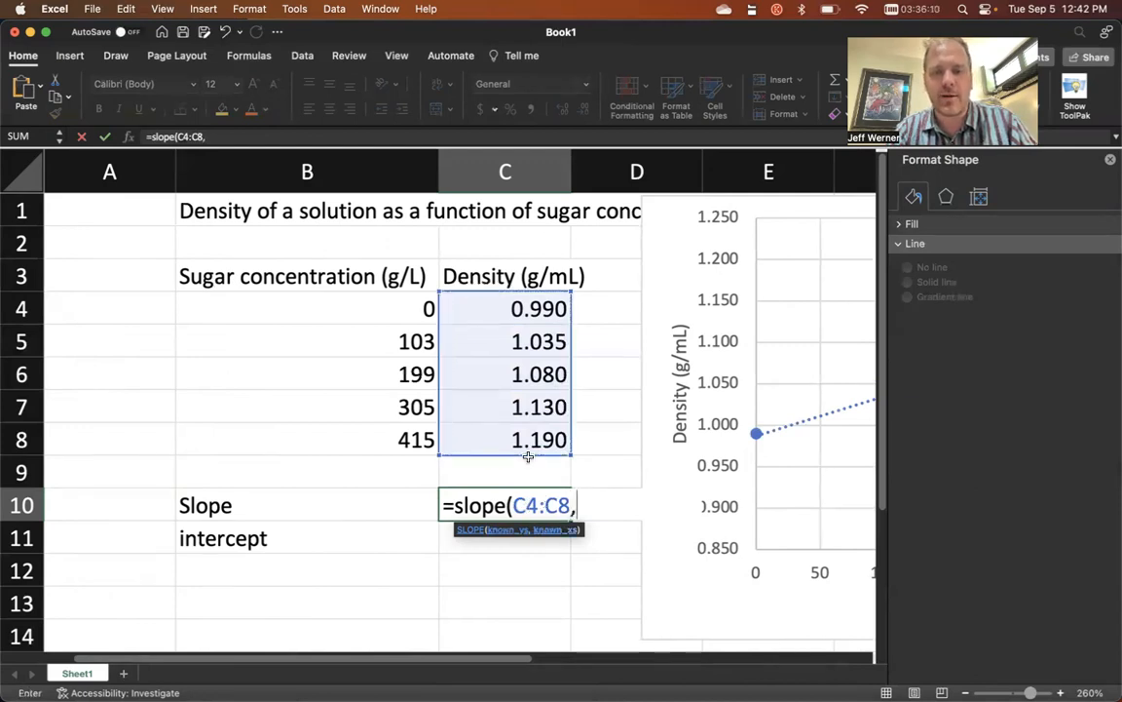
left_click_drag(381, 305, 381, 431)
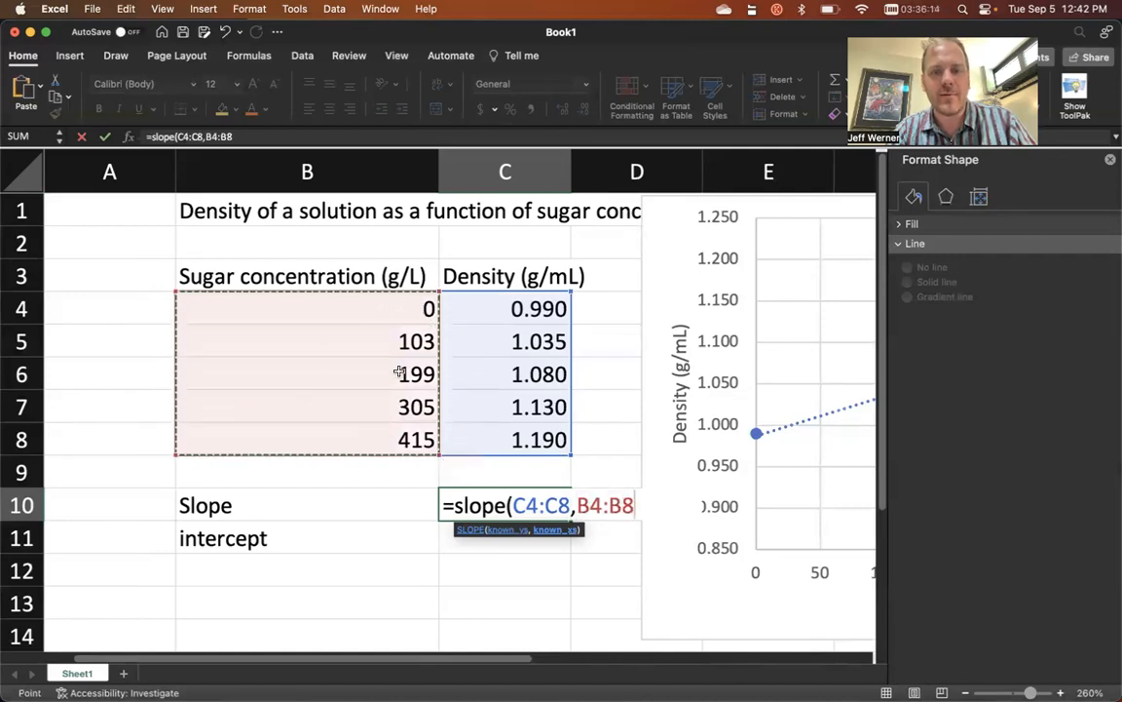
key("Return")
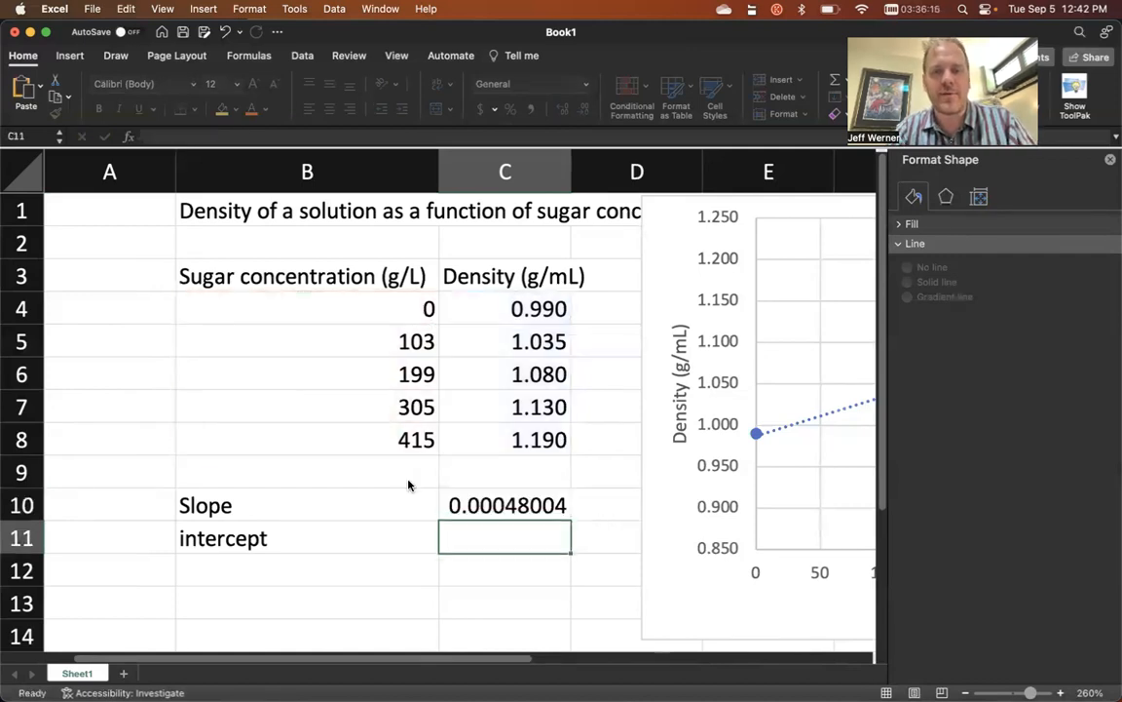
key("Up")
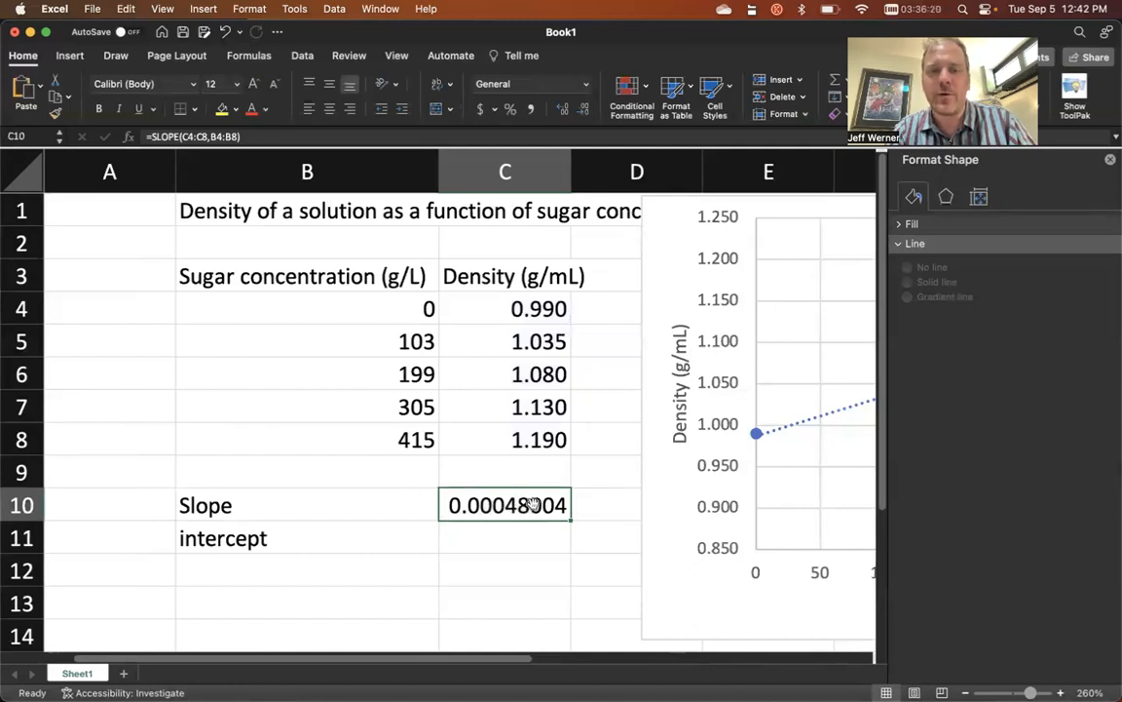
Step: Calculate the intercept in C11 with INTERCEPT, using C4:C8 as known y values and B4:B8 as known x values
left_click(486, 547)
type("=")
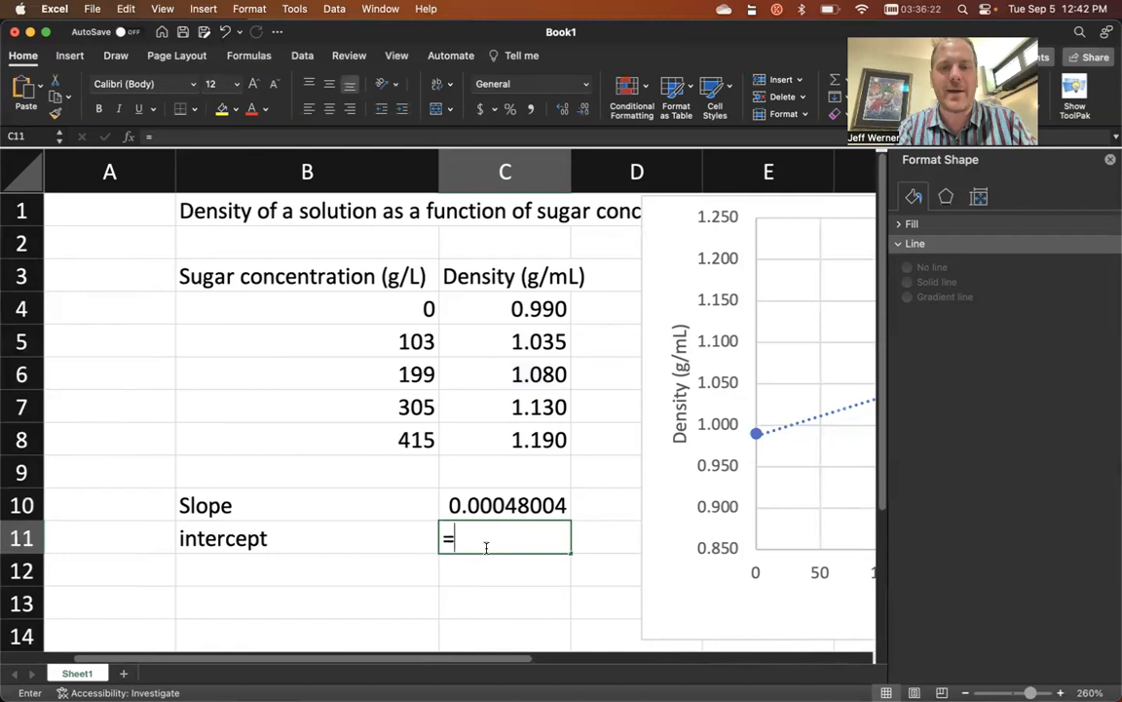
type("intercept(")
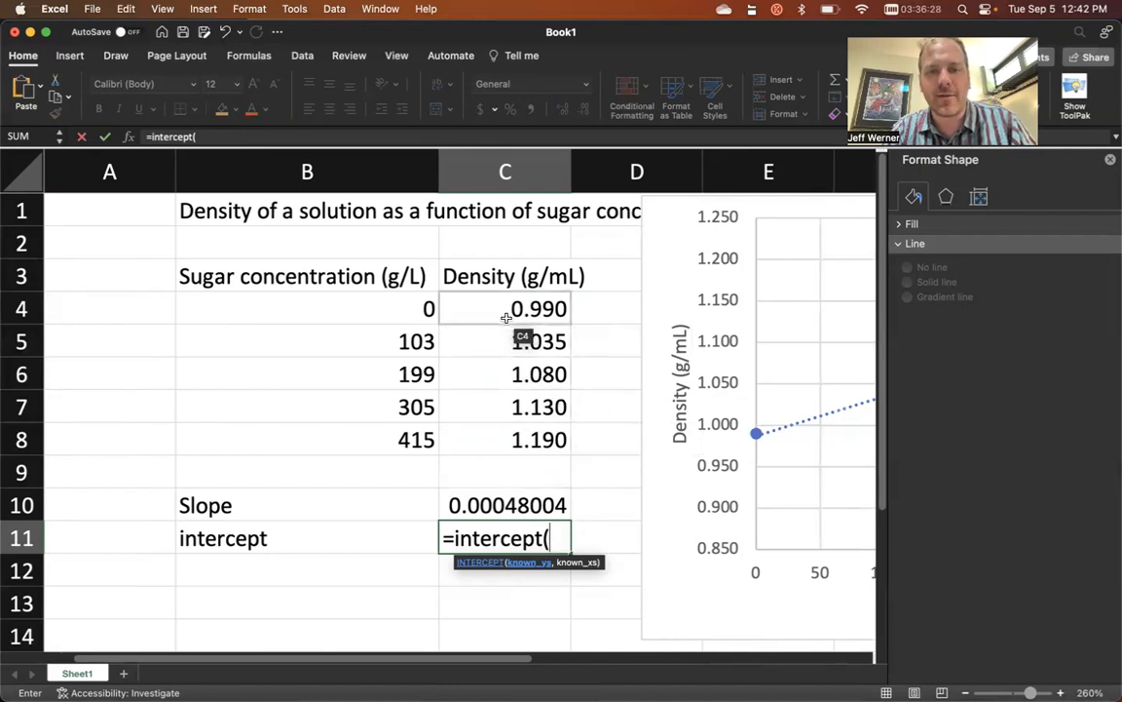
left_click_drag(507, 315, 508, 444)
type(",")
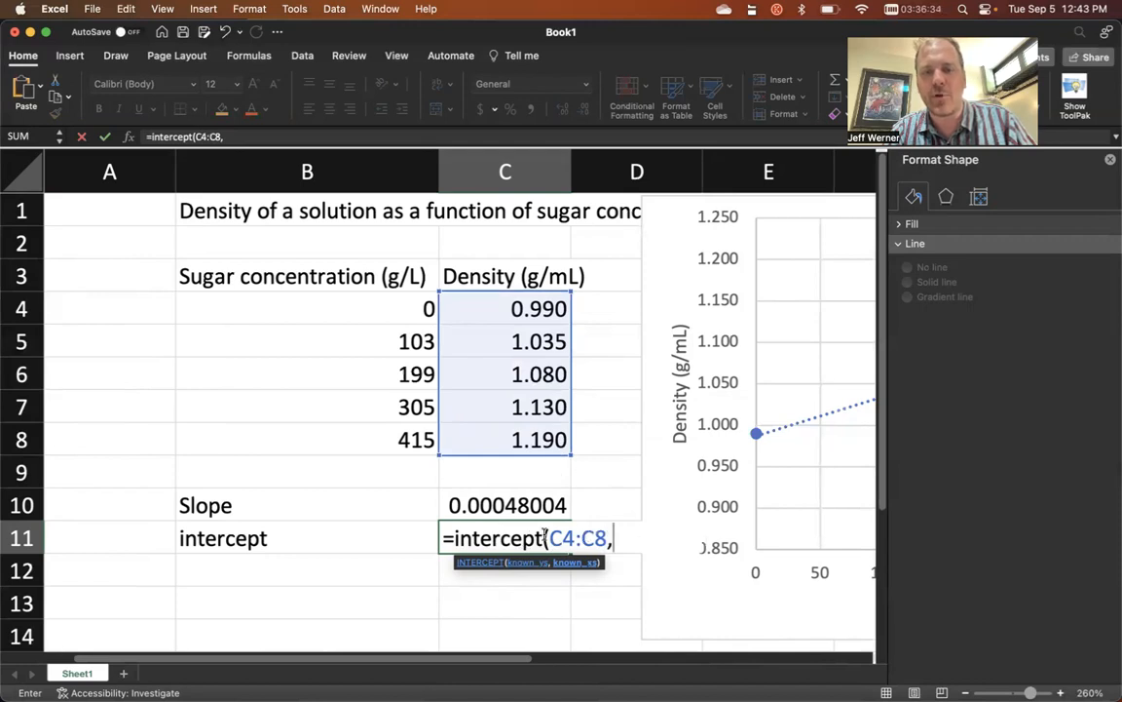
left_click_drag(378, 304, 405, 438)
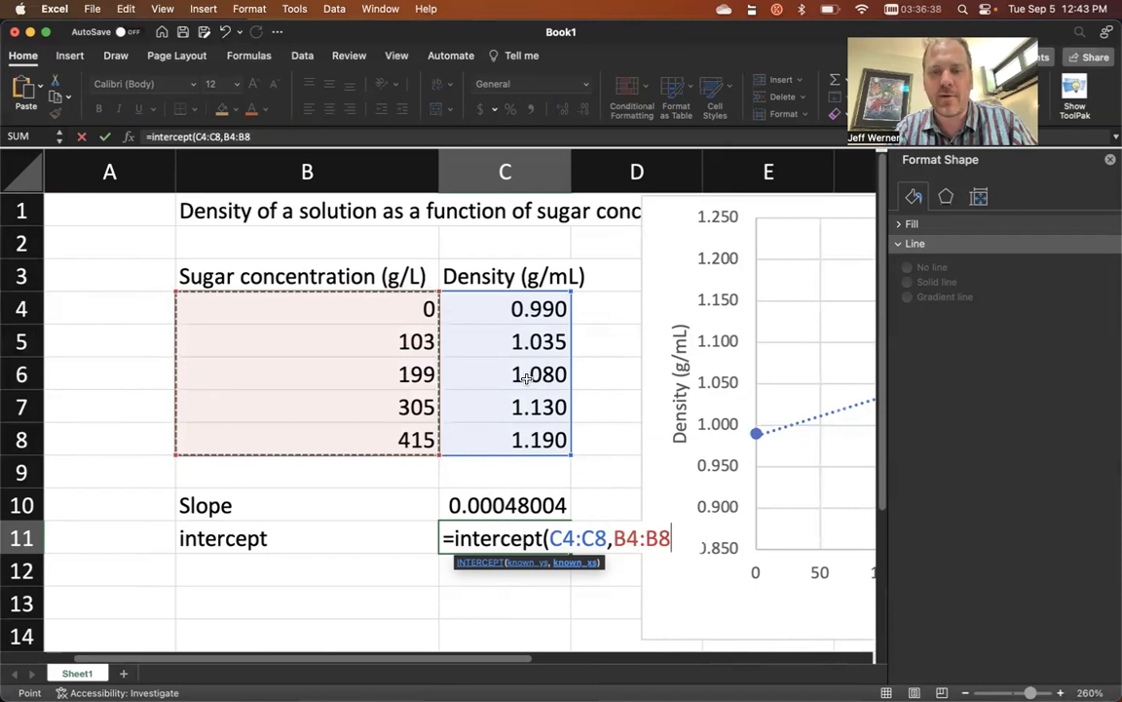
type(")")
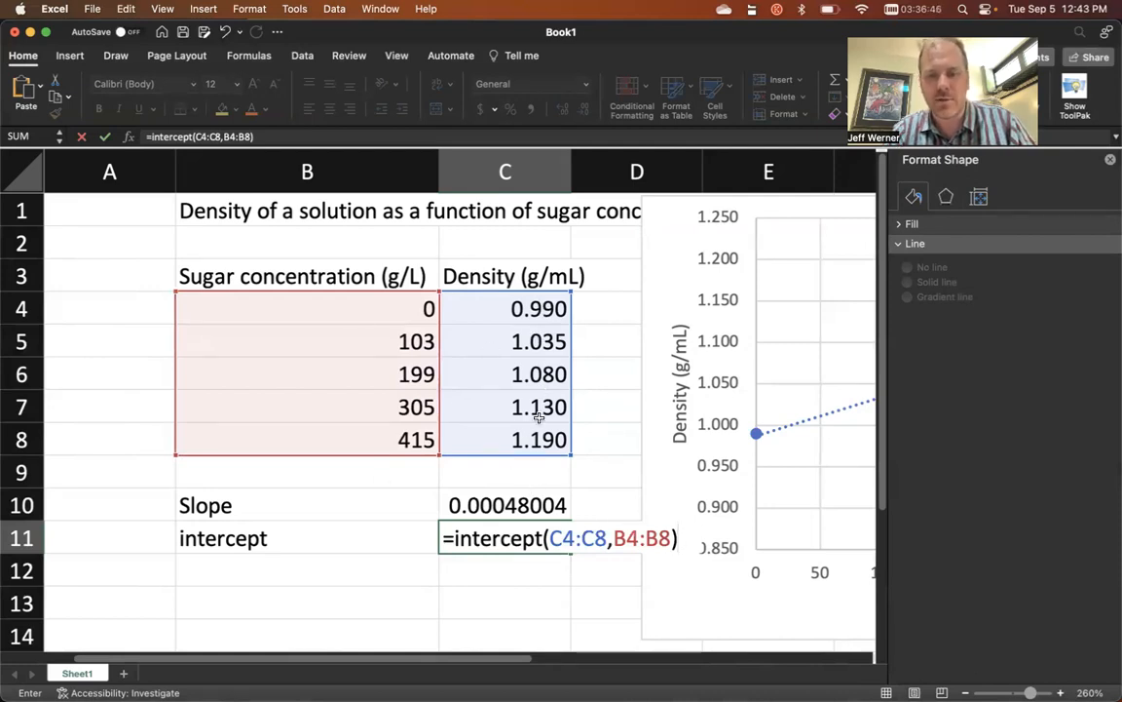
key("Return")
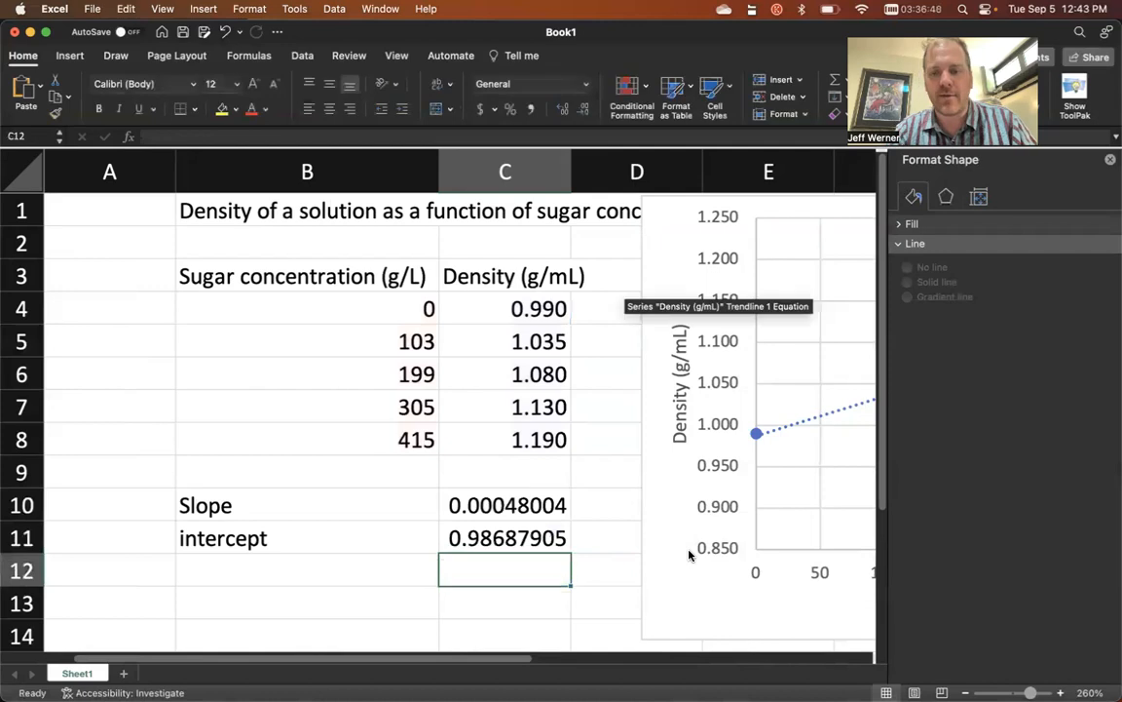
key("Up")
key("Up")
key("Down")
key("Left")
key("Up")
key("Right")
key("Down")
key("Left")
key("Up")
key("Right")
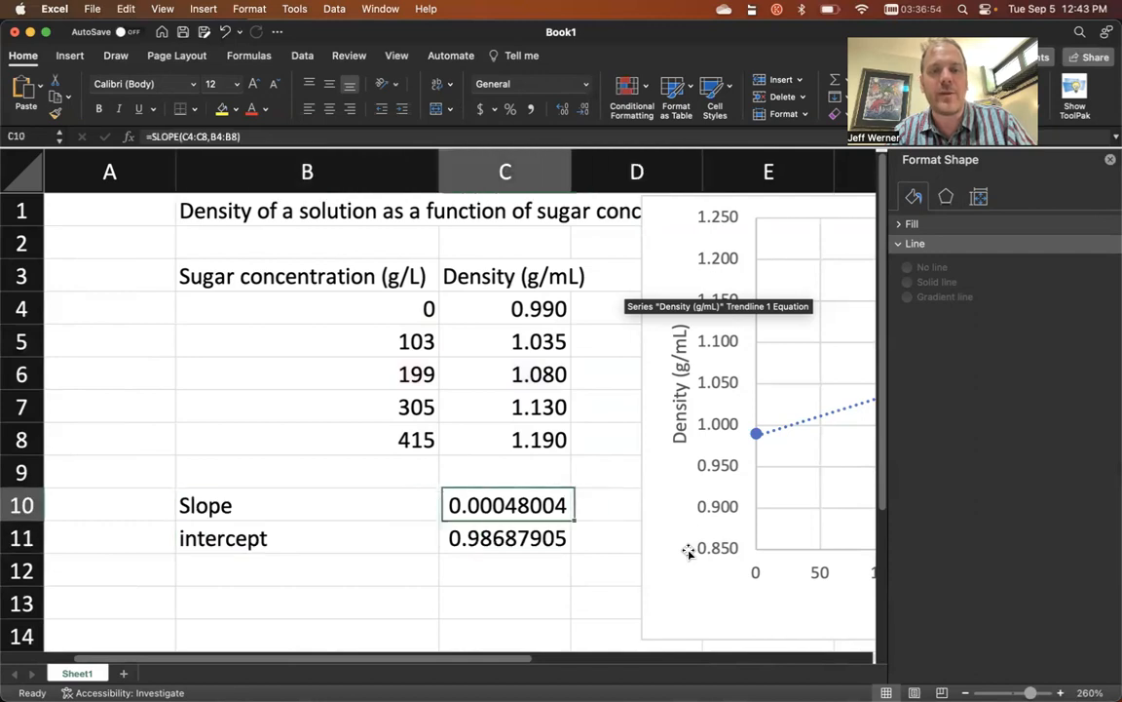
key("Left")
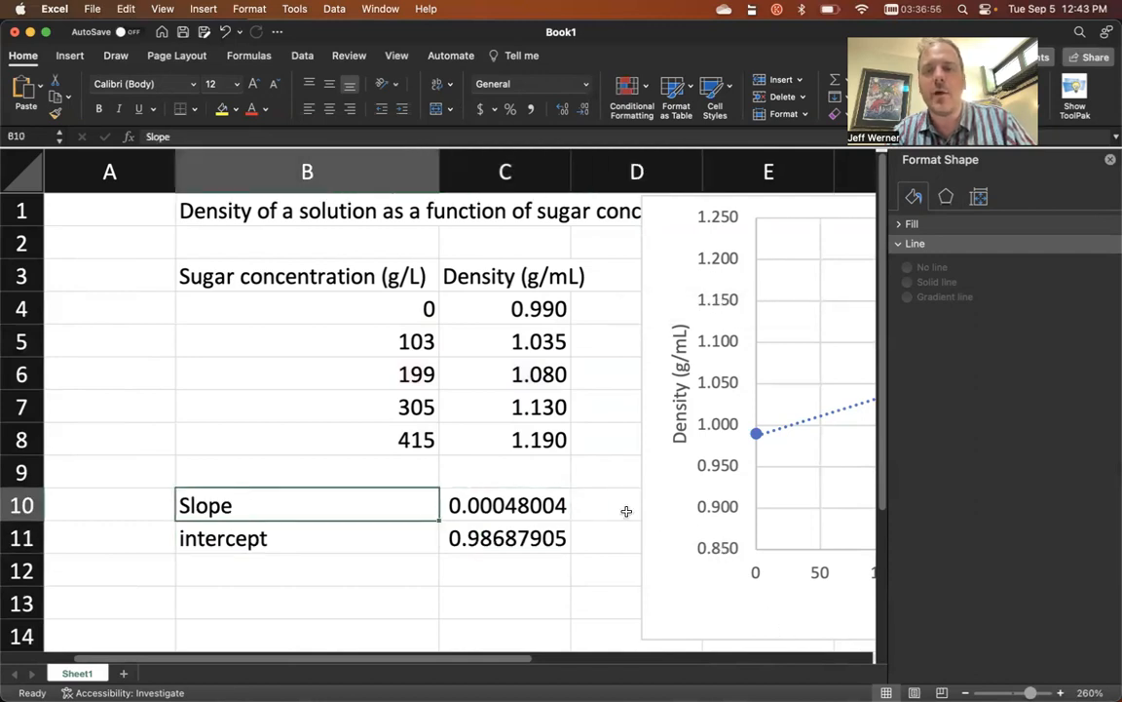
Step: Compare the calculated slope and intercept in C10 and C11 with the trendline equation on the scatter chart
scroll(626, 511, "right", 5)
scroll(624, 487, "right", 2)
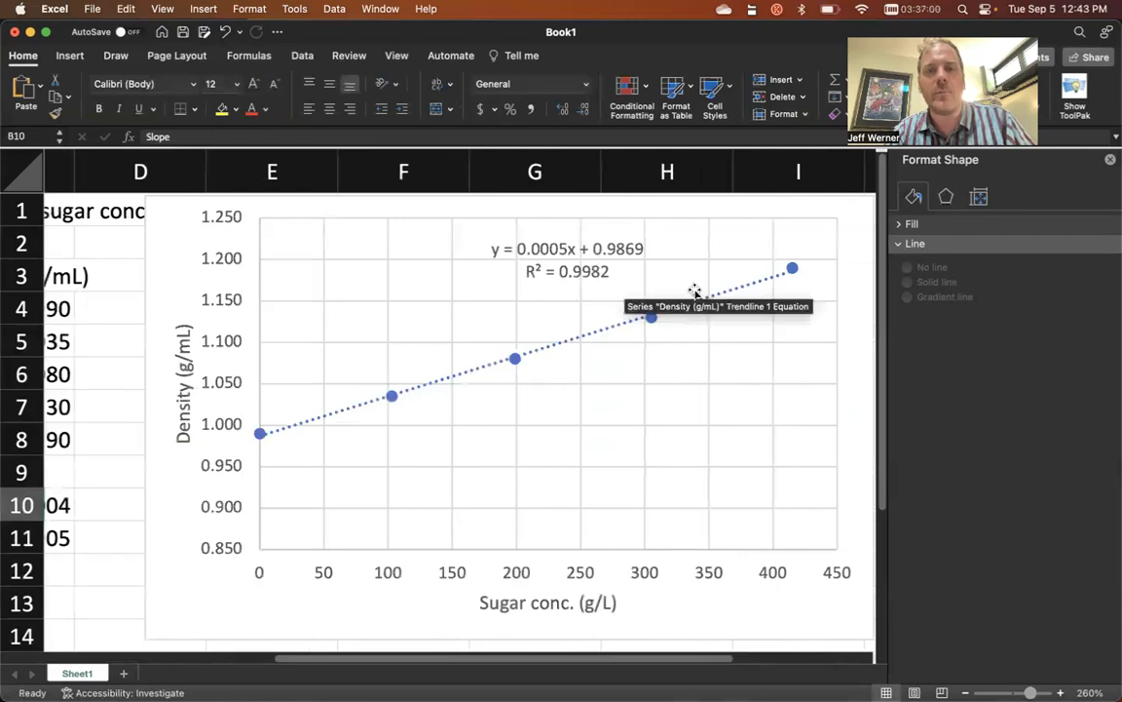
scroll(553, 280, "left", 4)
scroll(140, 526, "left", 3)
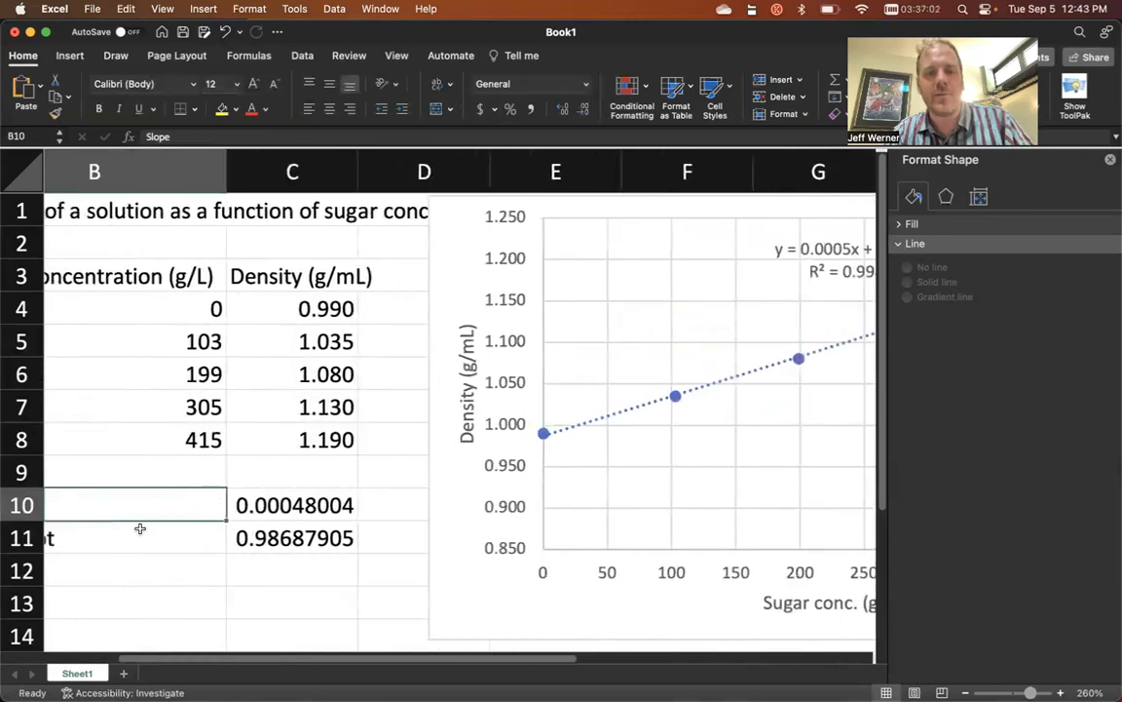
left_click(463, 505)
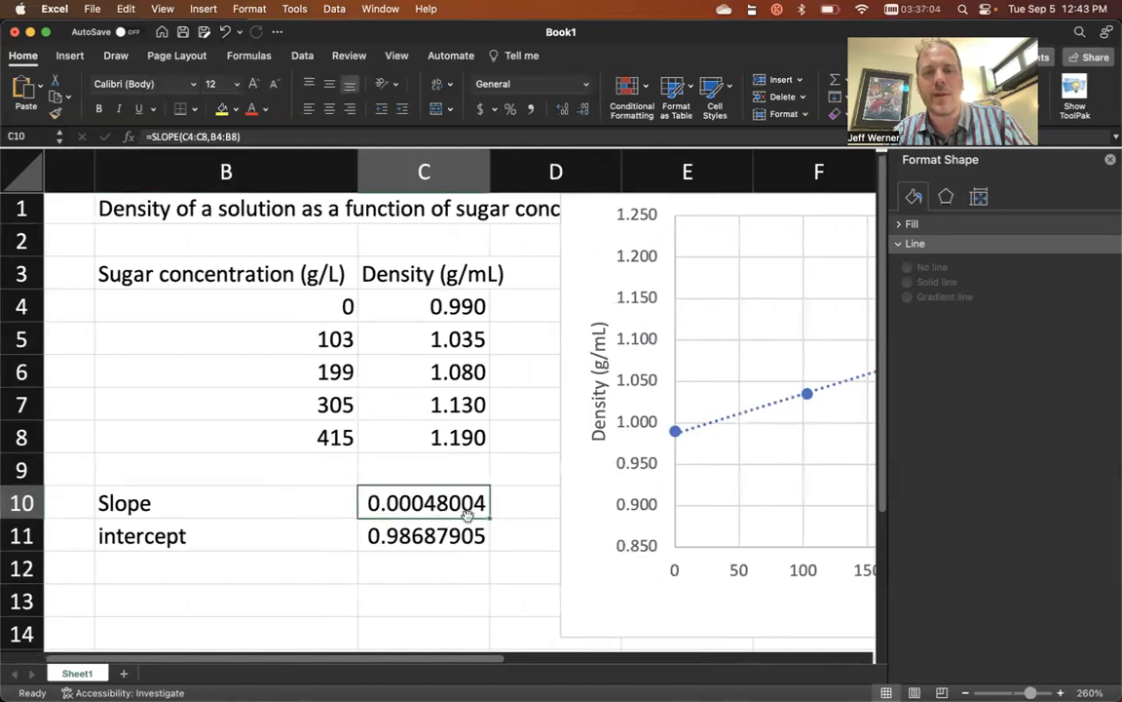
left_click(440, 535)
left_click(440, 507)
left_click(439, 535)
left_click(432, 508)
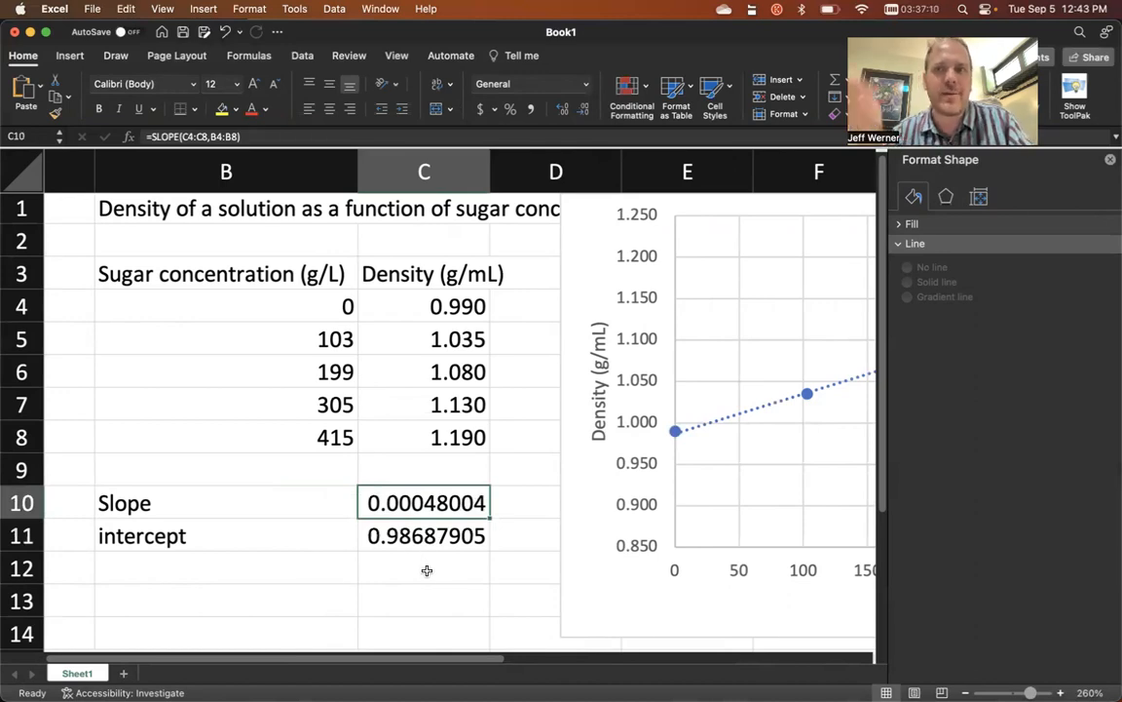
left_click(311, 457)
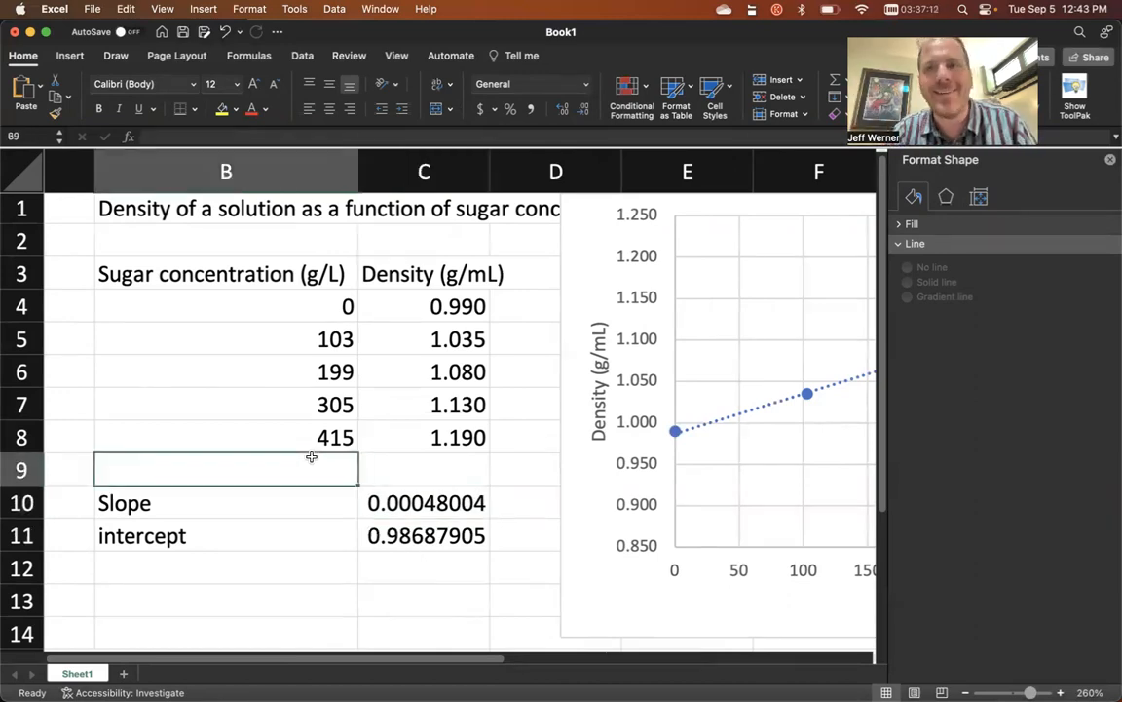
scroll(346, 439, "left", 3)
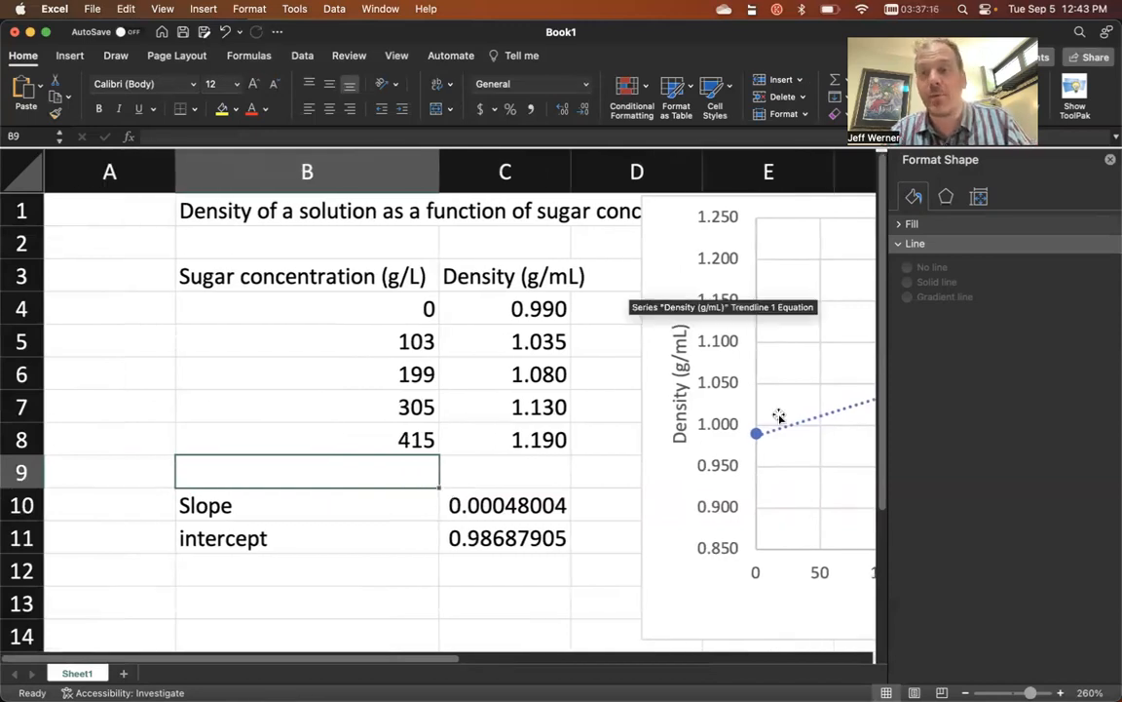
scroll(779, 416, "right", 10)
scroll(779, 416, "right", 2)
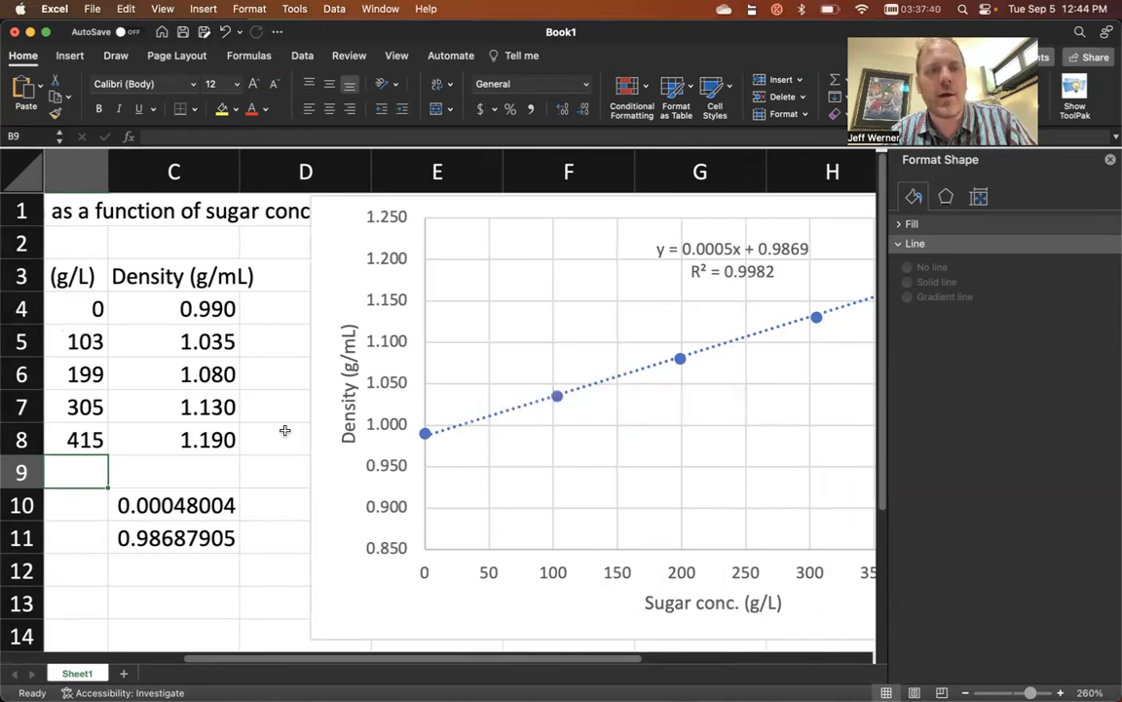
left_click(190, 516)
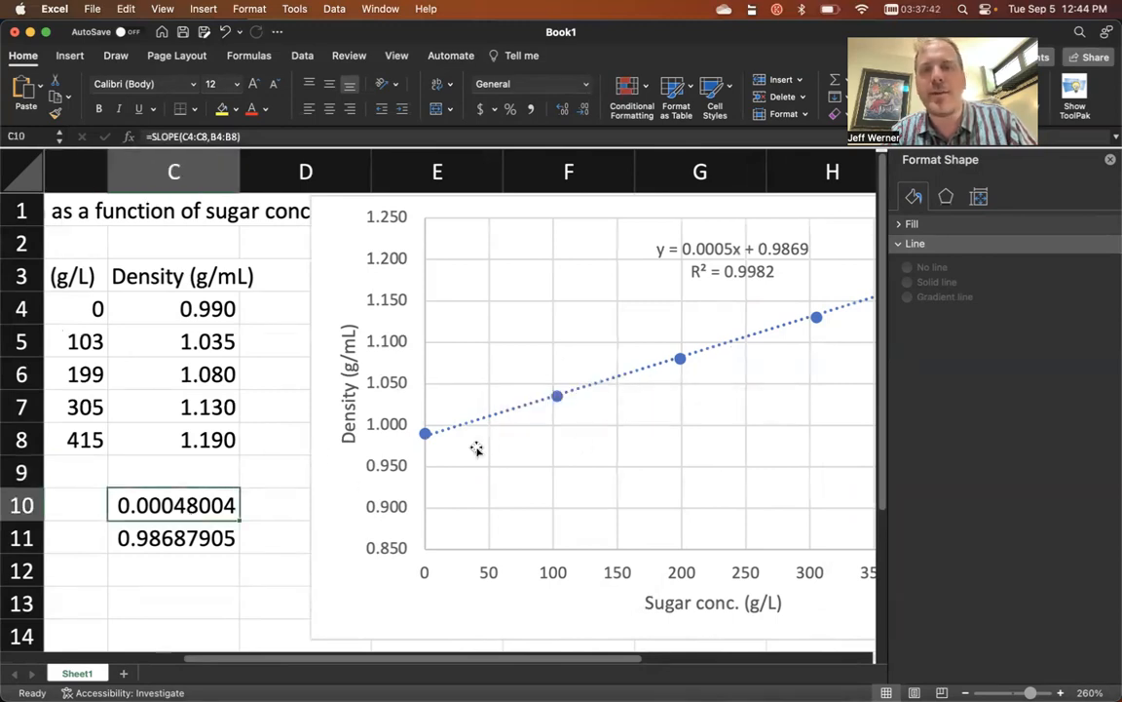
scroll(220, 503, "left", 5)
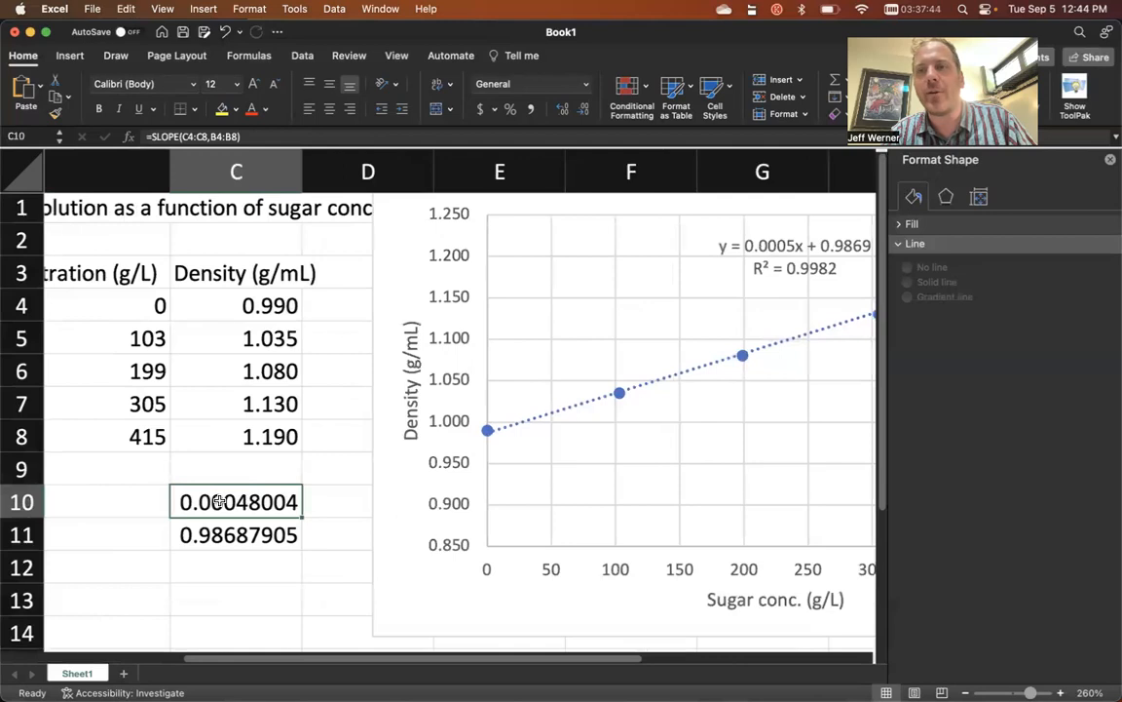